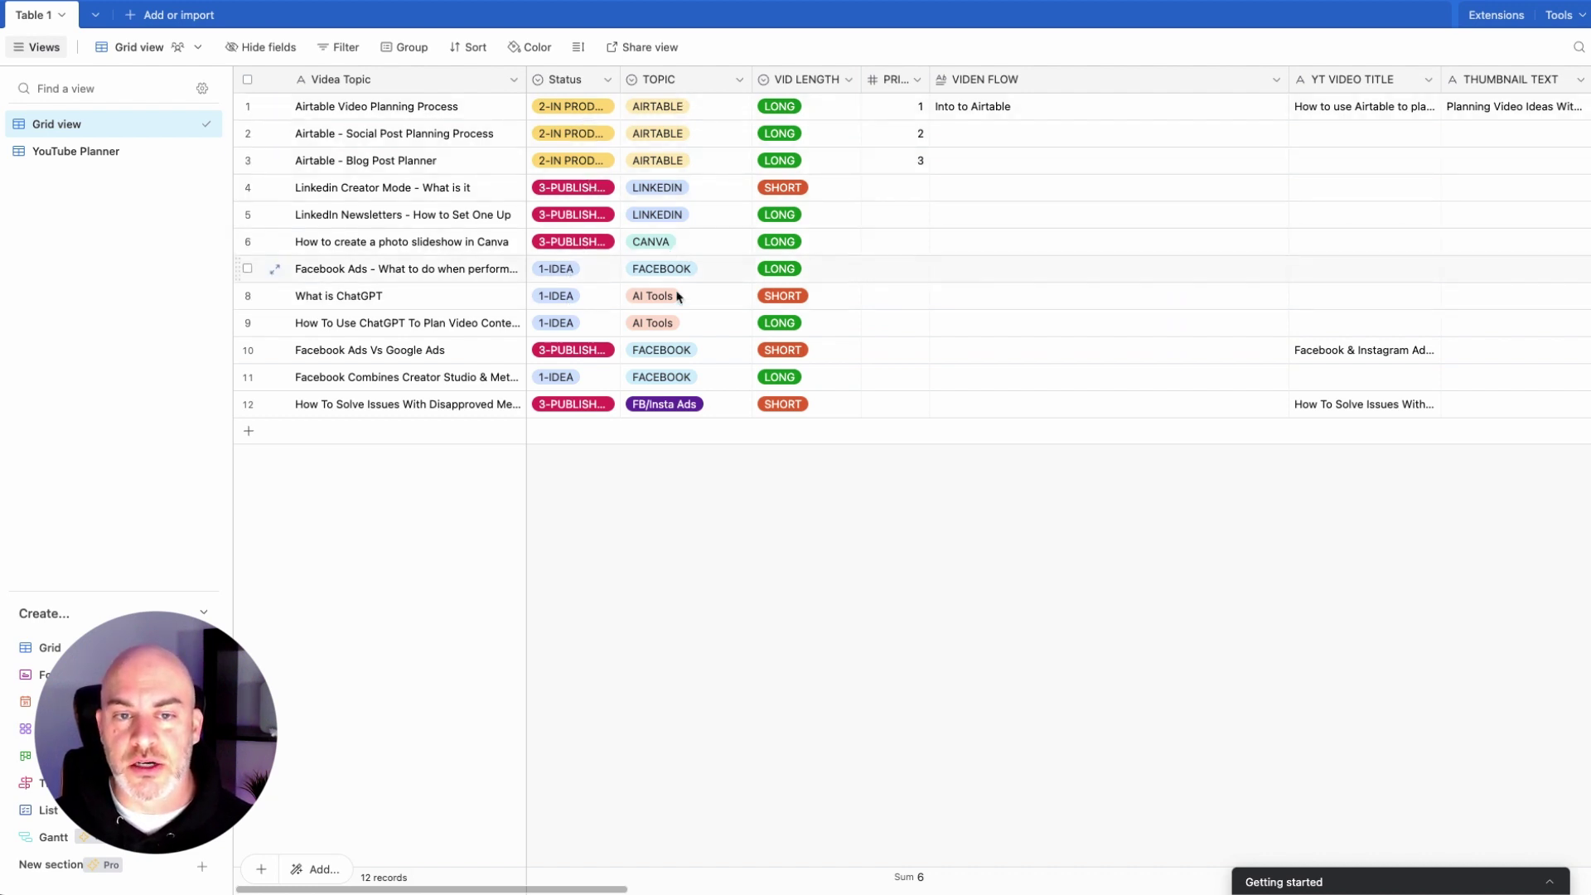
Step: Examine the full "Facebook Ads Vs Google Ads" record, from its status down to the blog fields, and close it
scroll(903, 280, "right", 10)
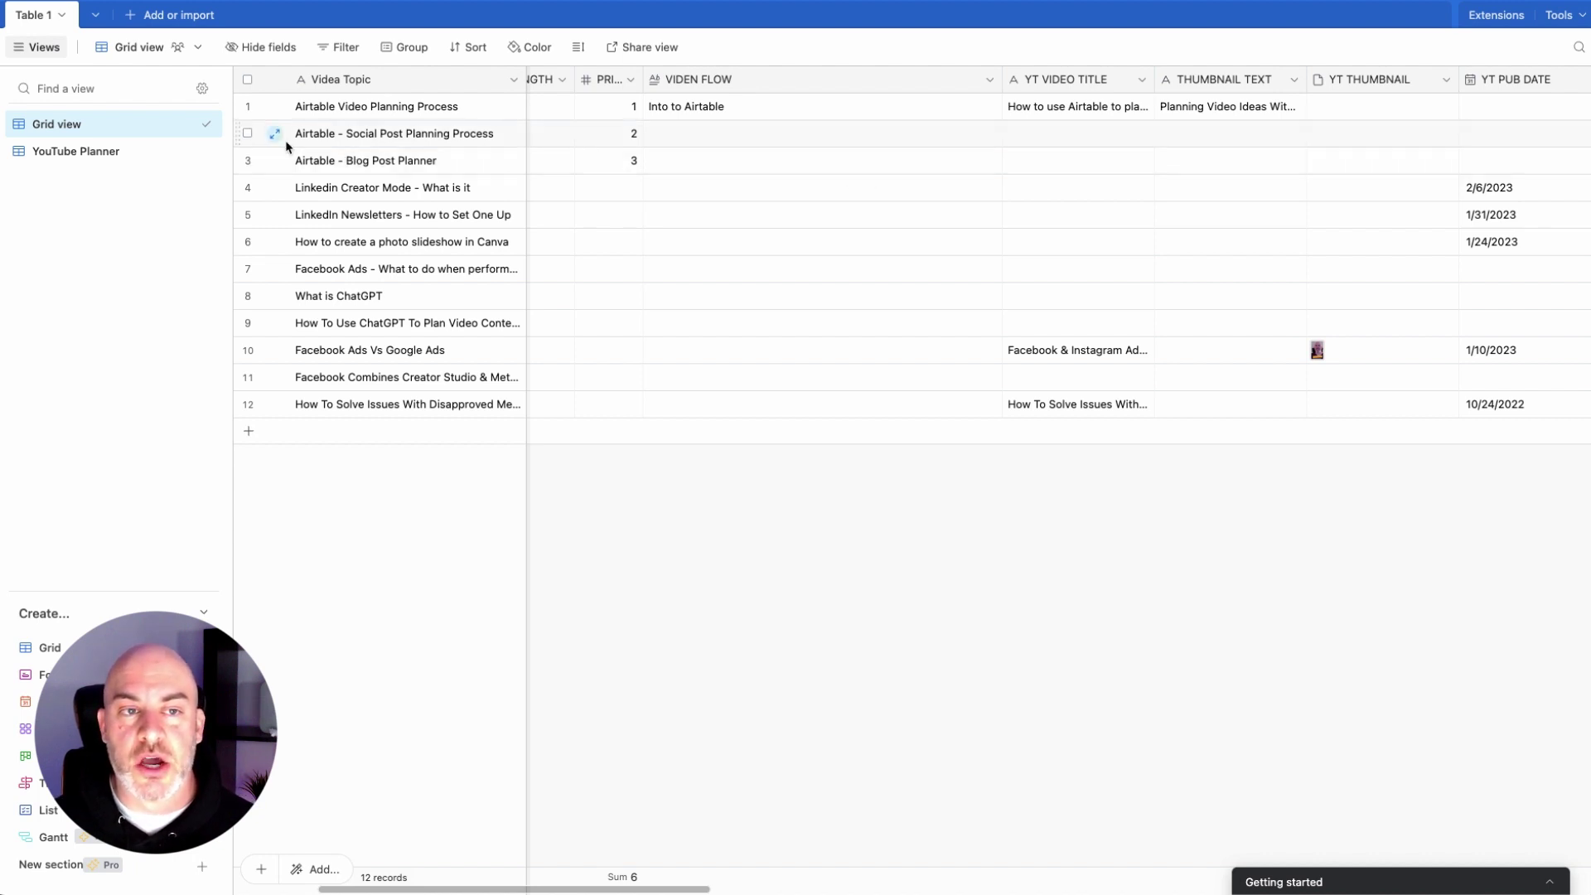
scroll(803, 290, "left", 5)
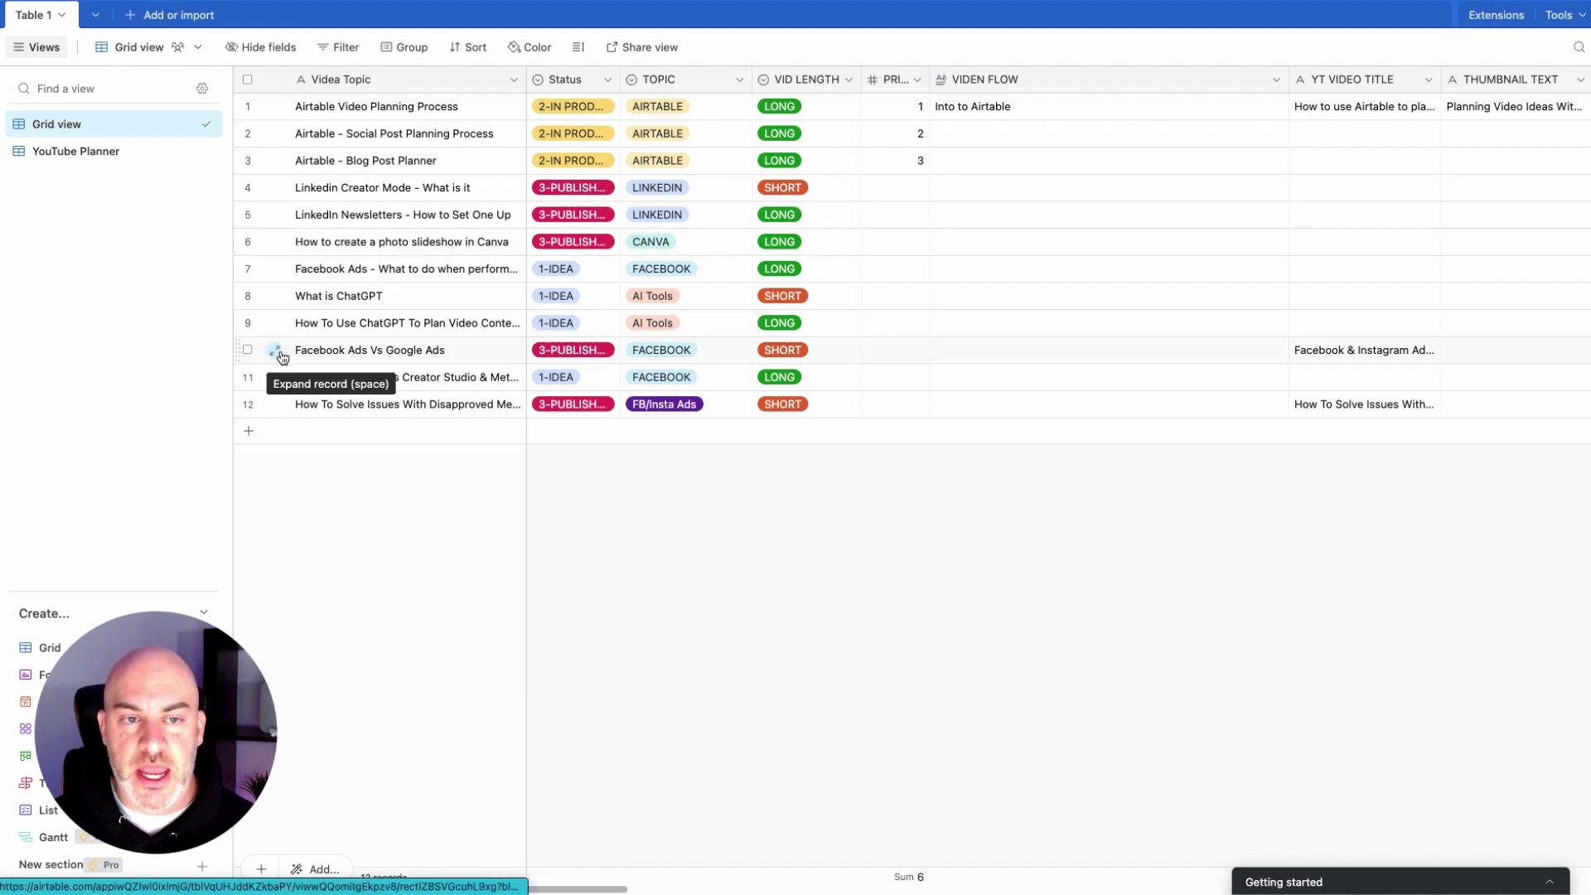
left_click(278, 352)
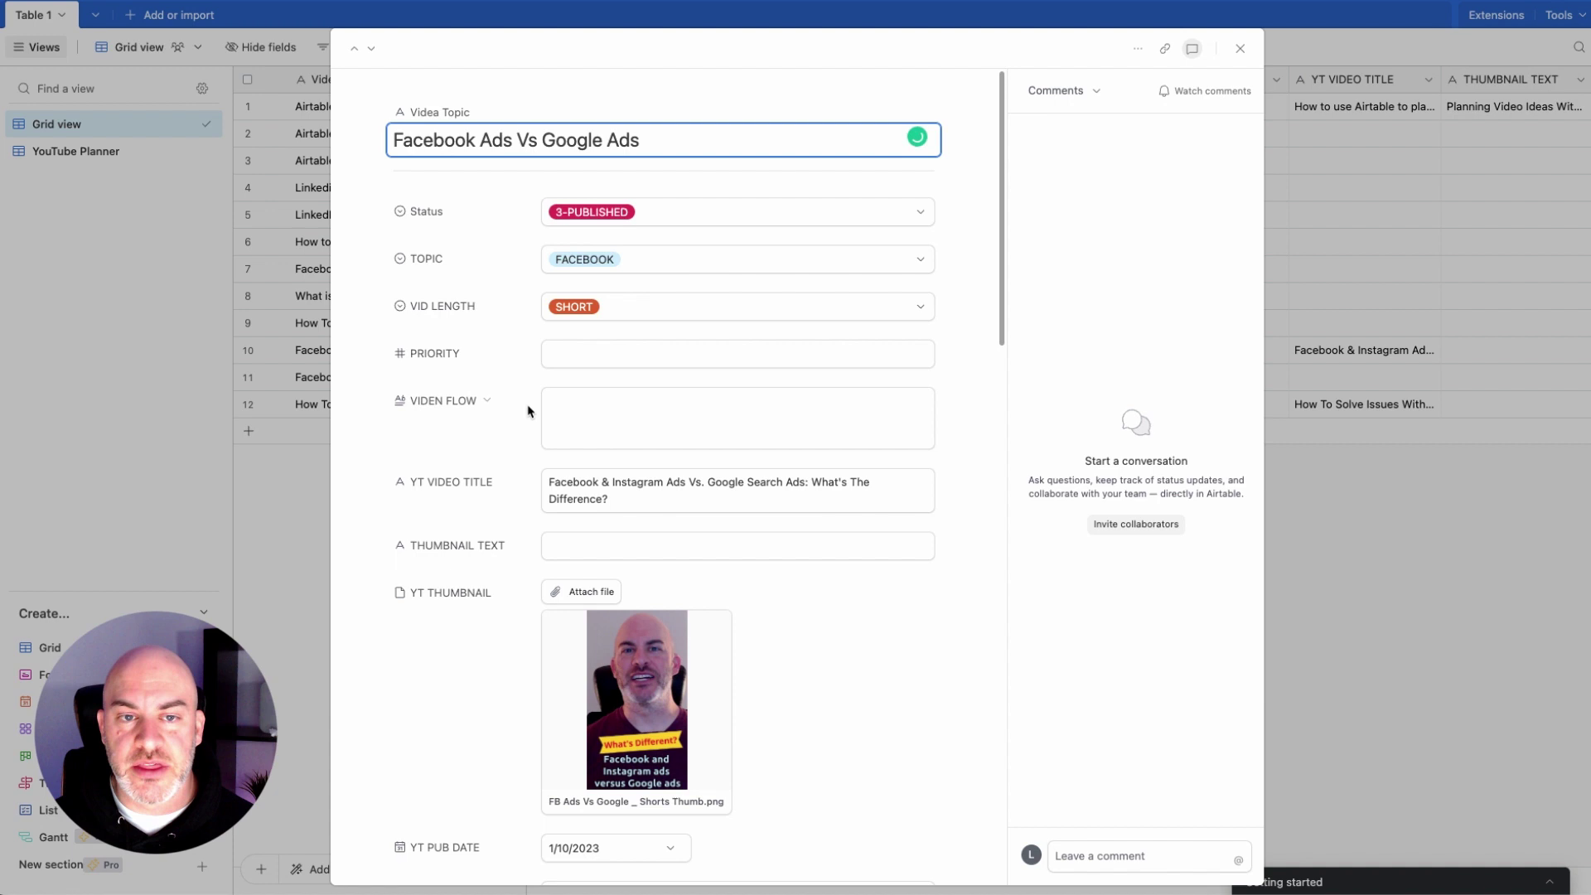
scroll(528, 410, "down", 1)
scroll(528, 410, "down", 3)
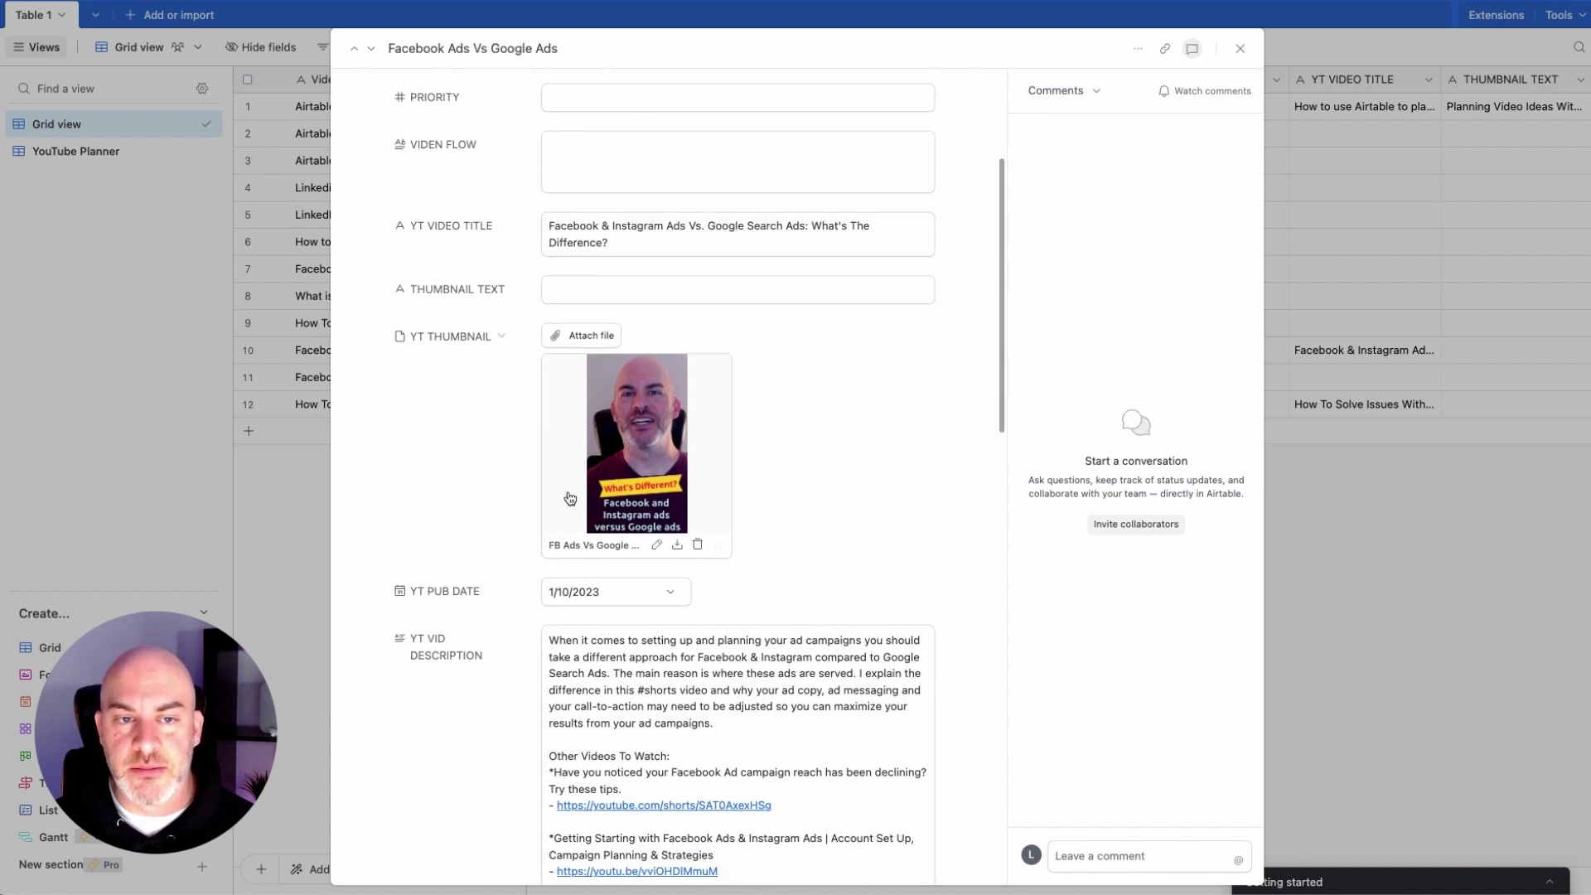
scroll(508, 579, "down", 1)
scroll(508, 578, "down", 4)
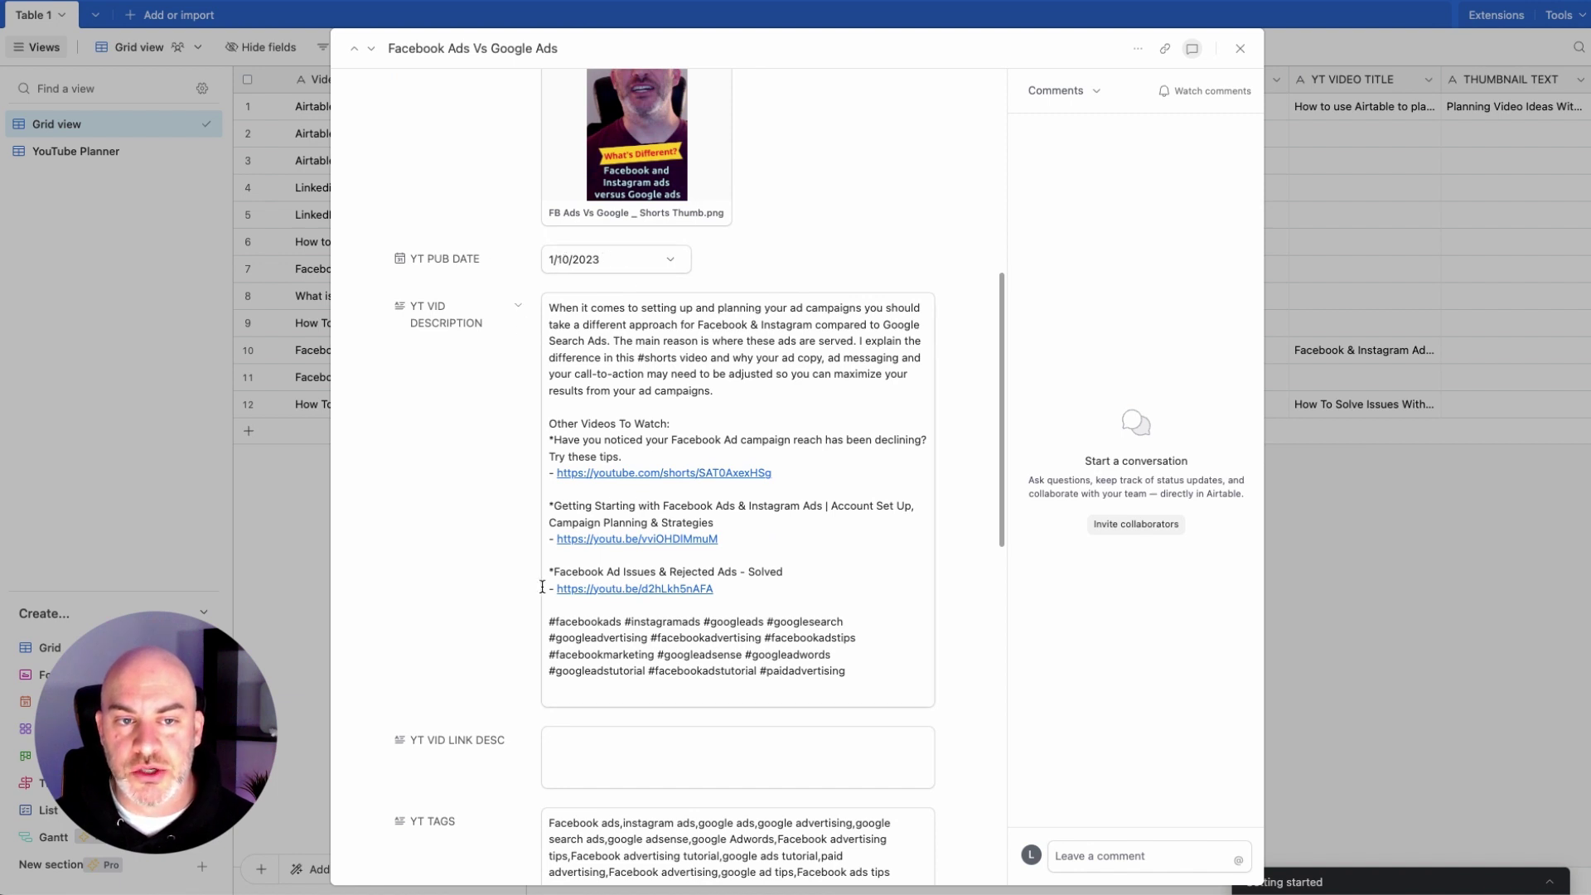
scroll(705, 445, "down", 3)
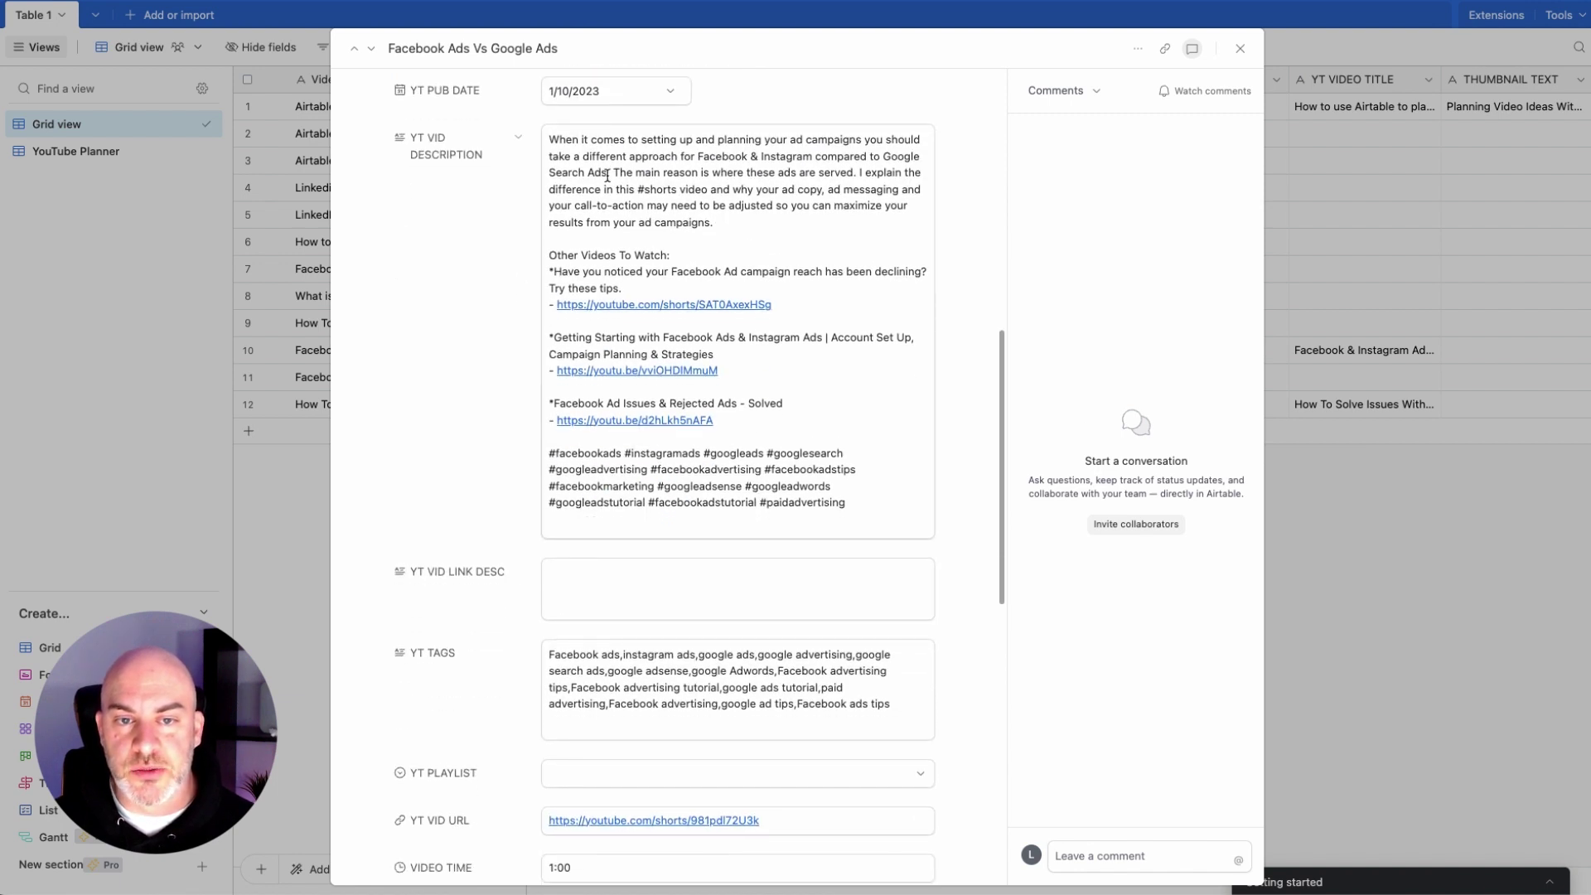
scroll(489, 539, "down", 9)
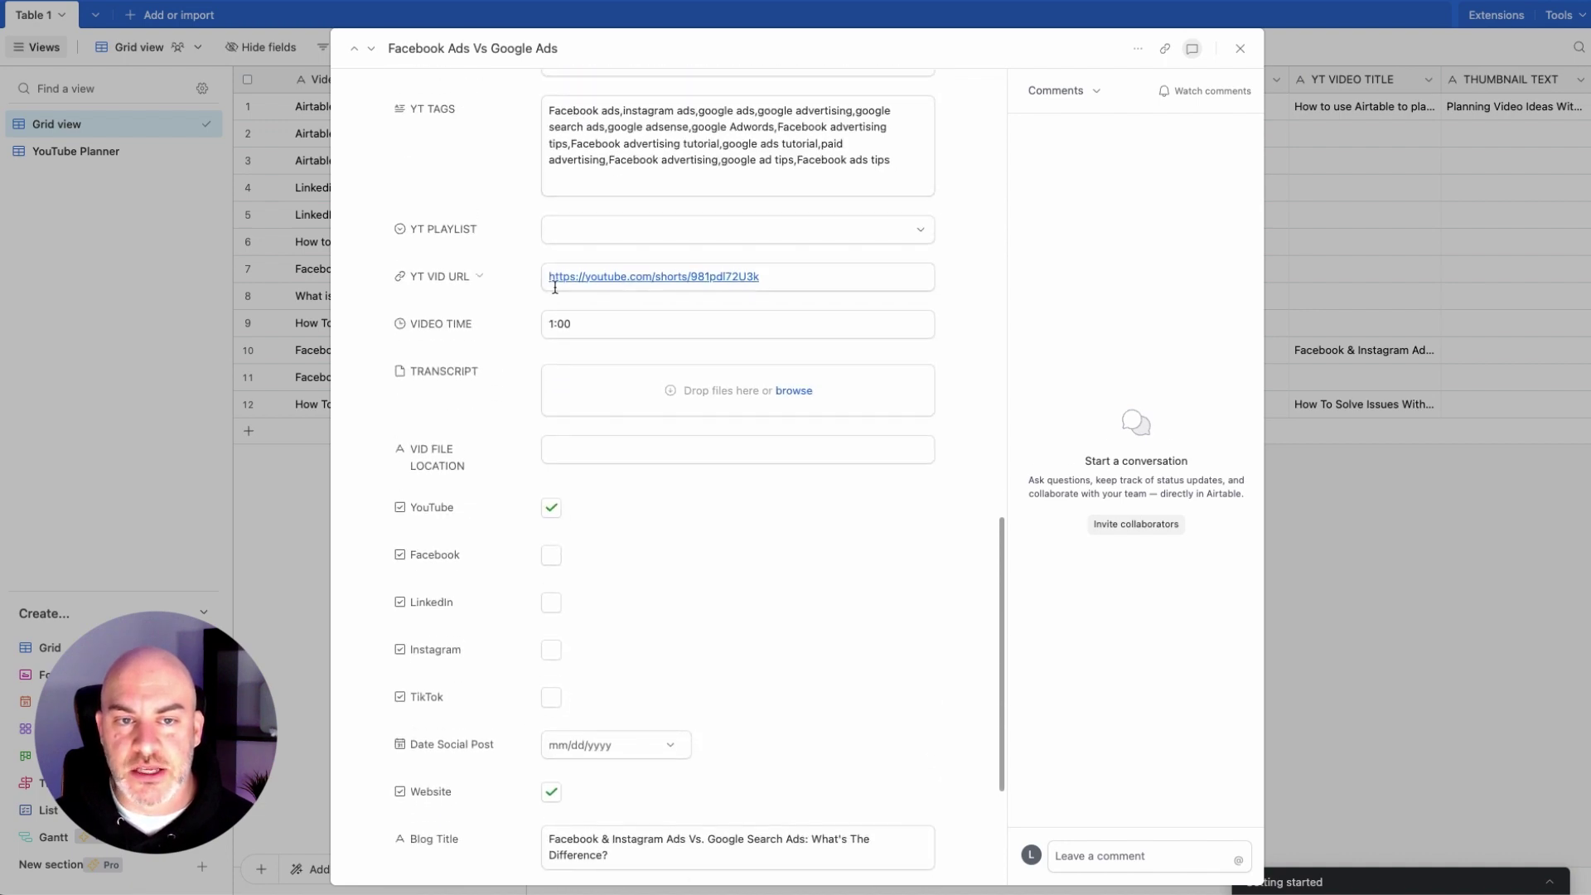
scroll(514, 530, "down", 5)
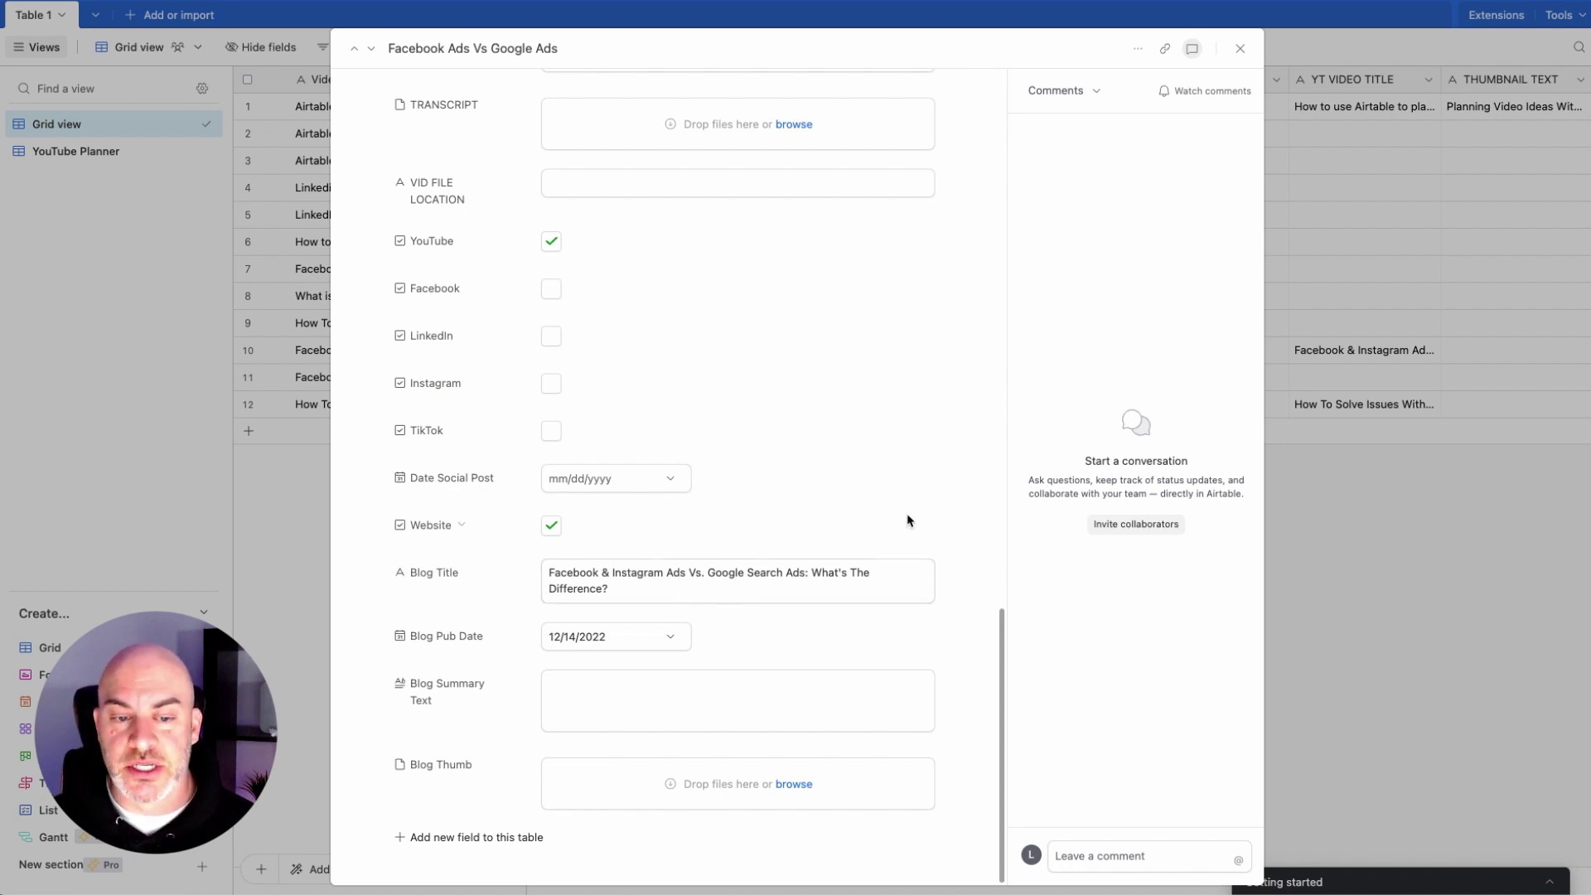
left_click(1240, 50)
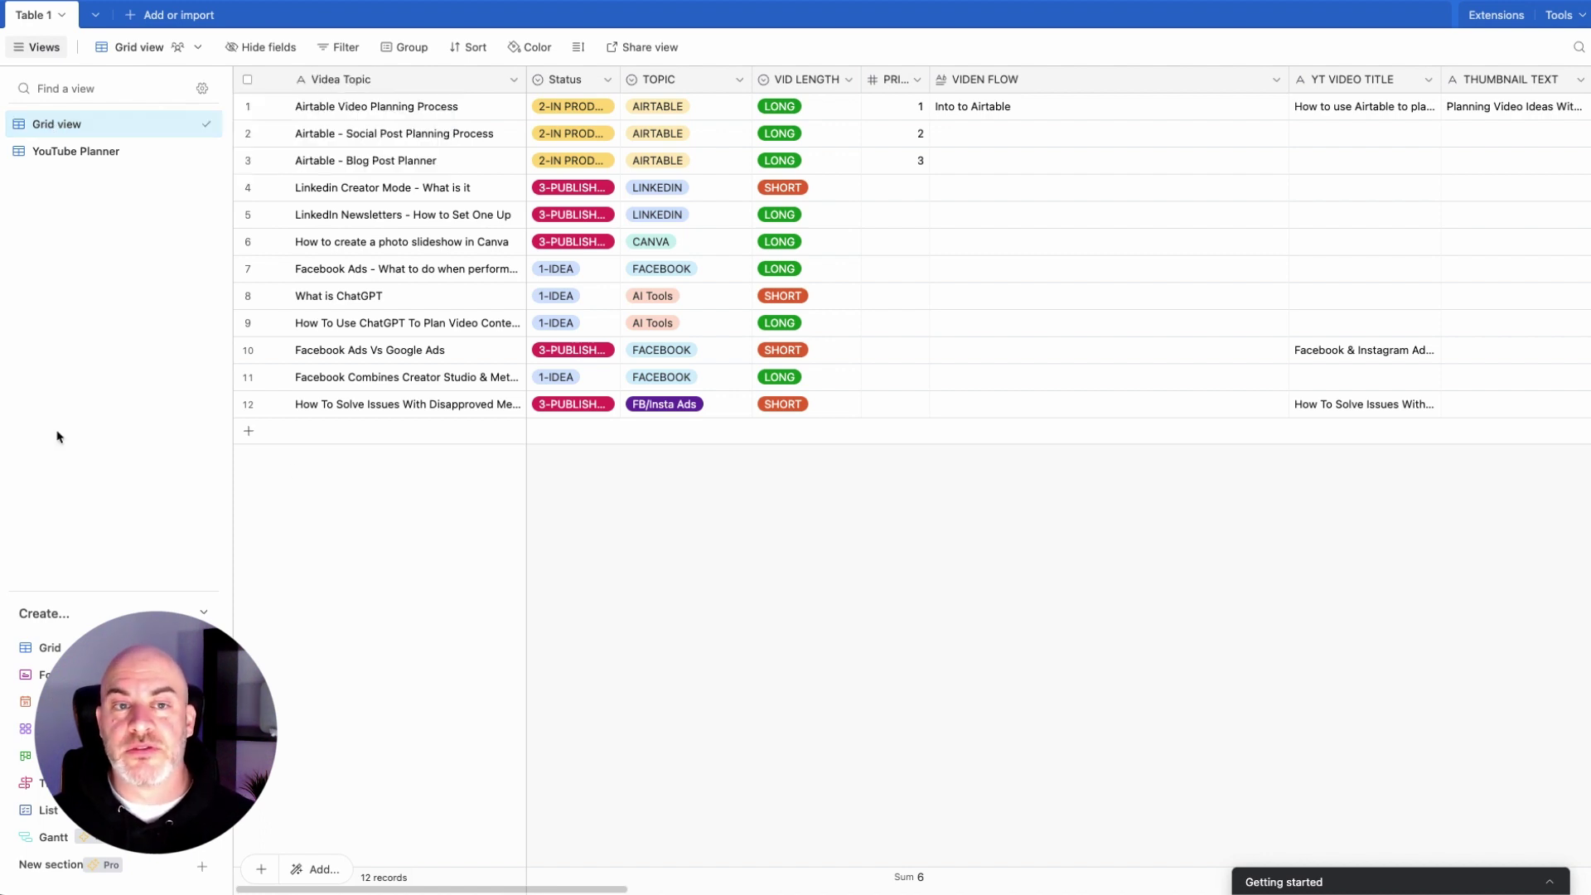
Step: Check the platform checkbox columns of the grid, then switch to the YouTube Planner view and inspect its sort settings
scroll(991, 305, "right", 10)
scroll(992, 305, "right", 8)
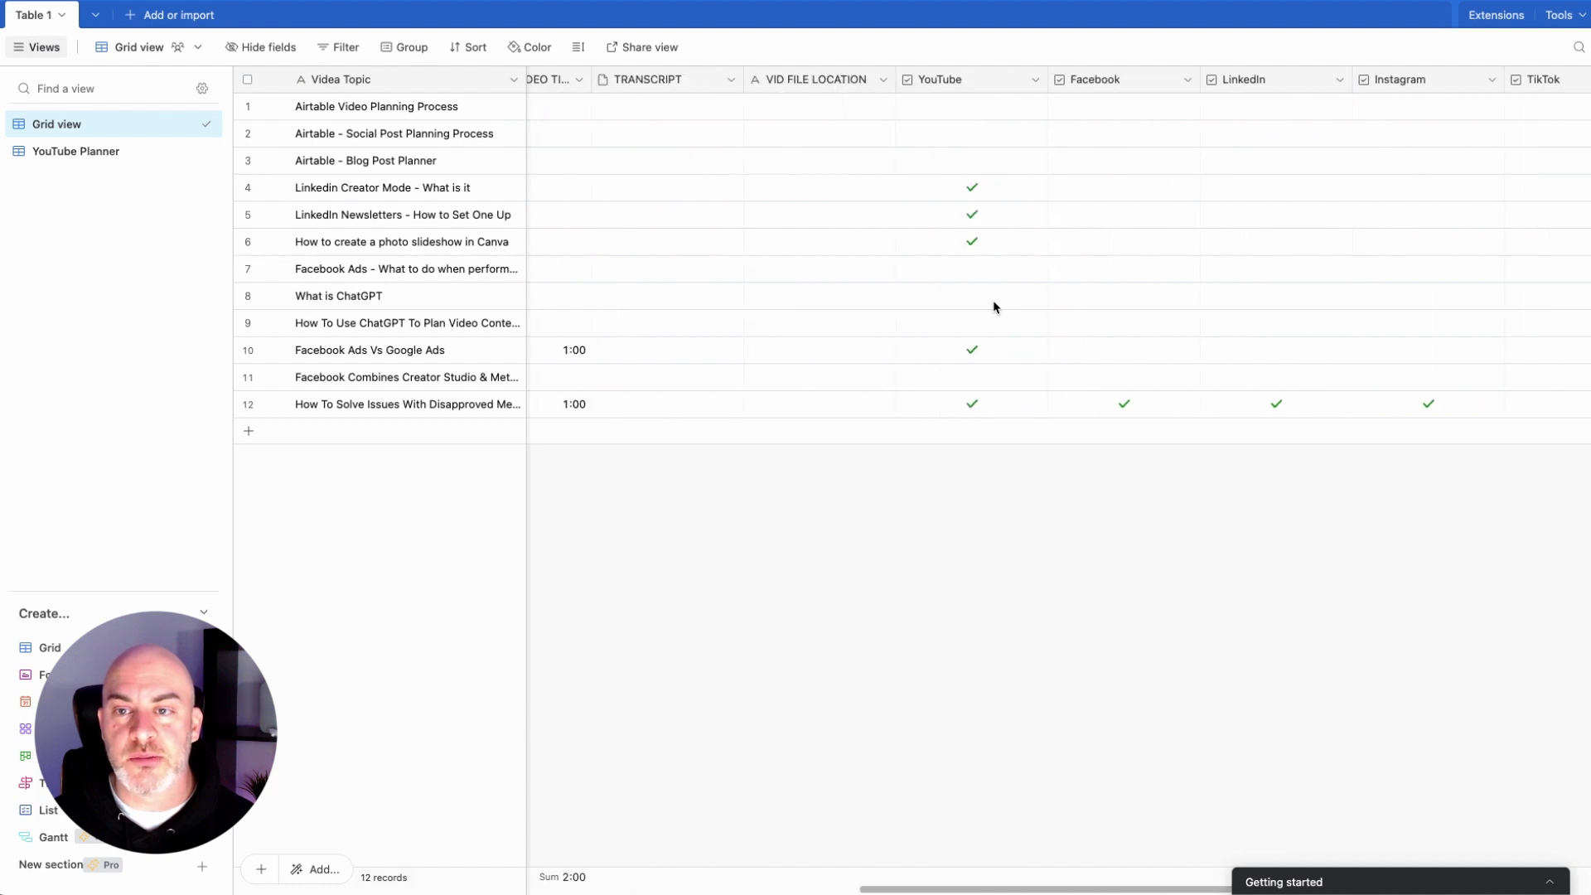
left_click(68, 153)
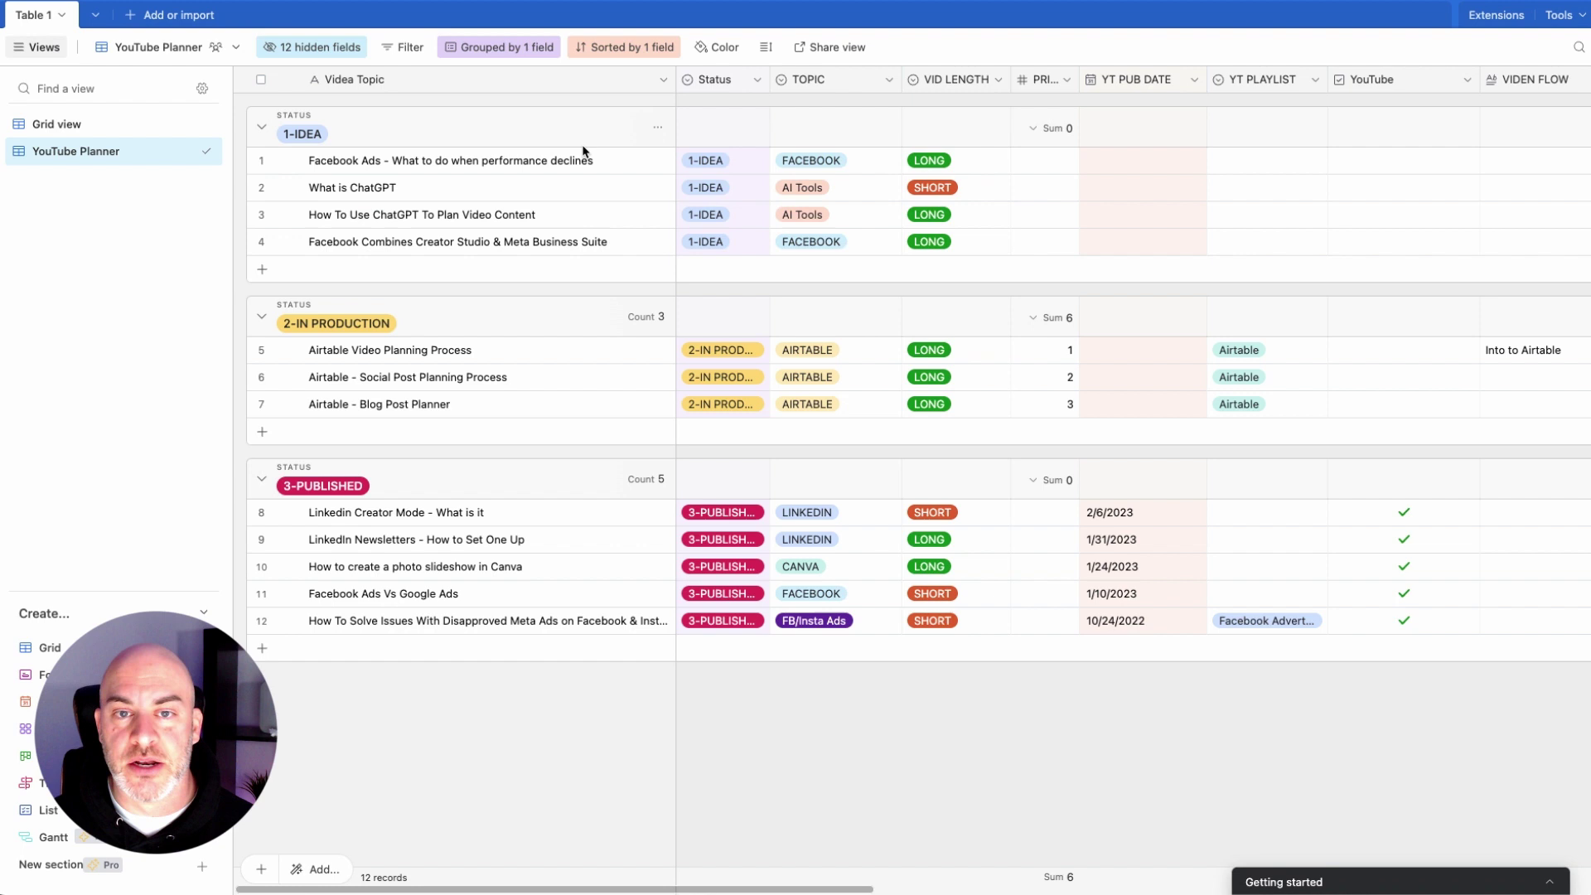
left_click(626, 47)
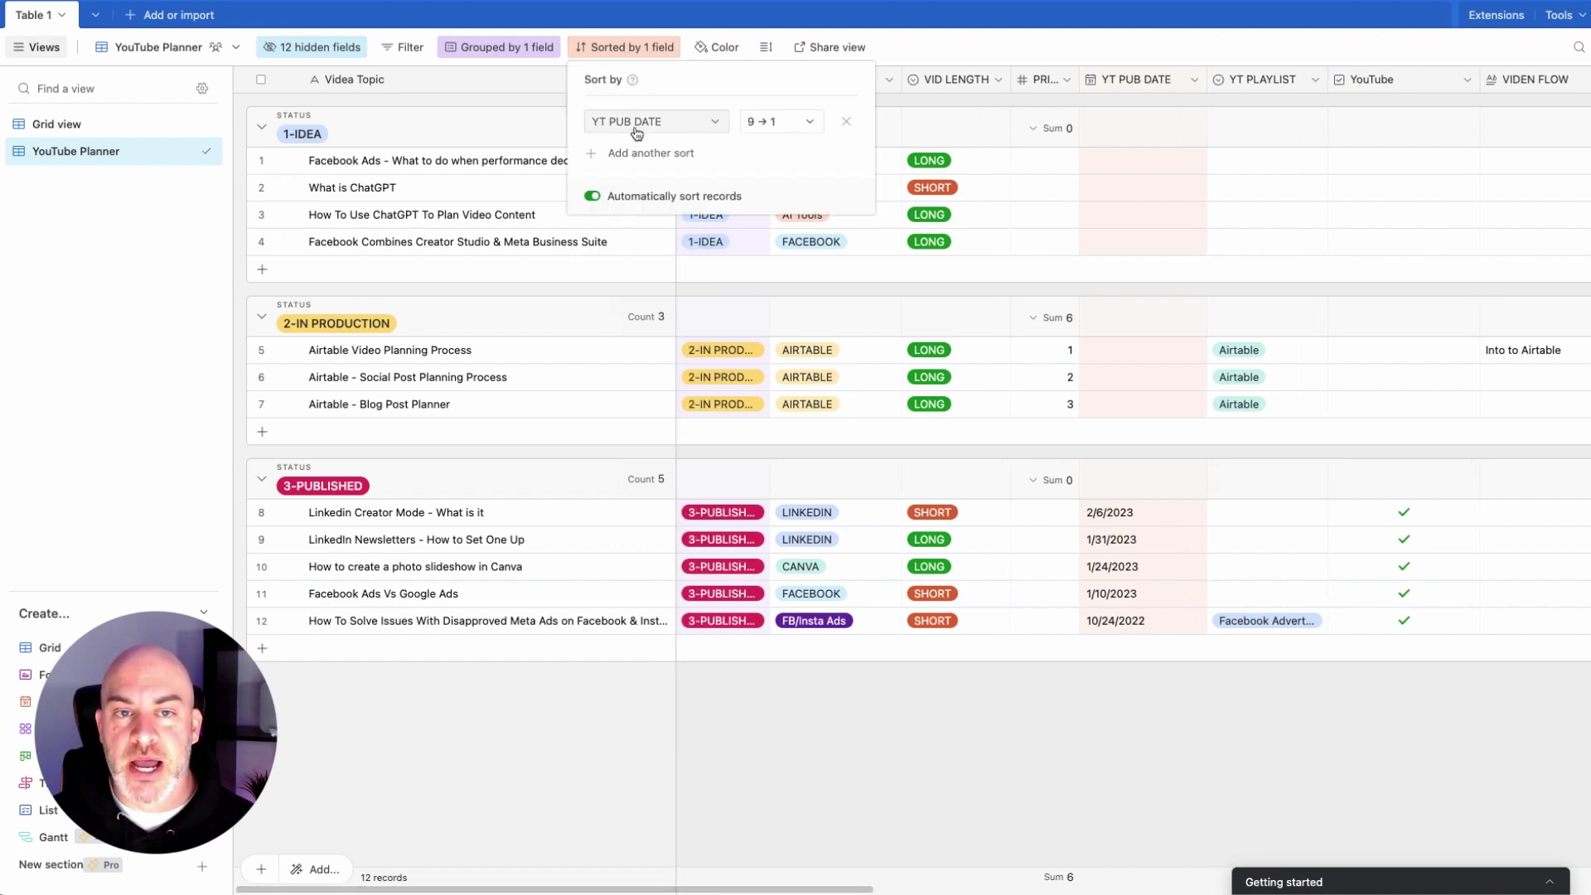
left_click(545, 82)
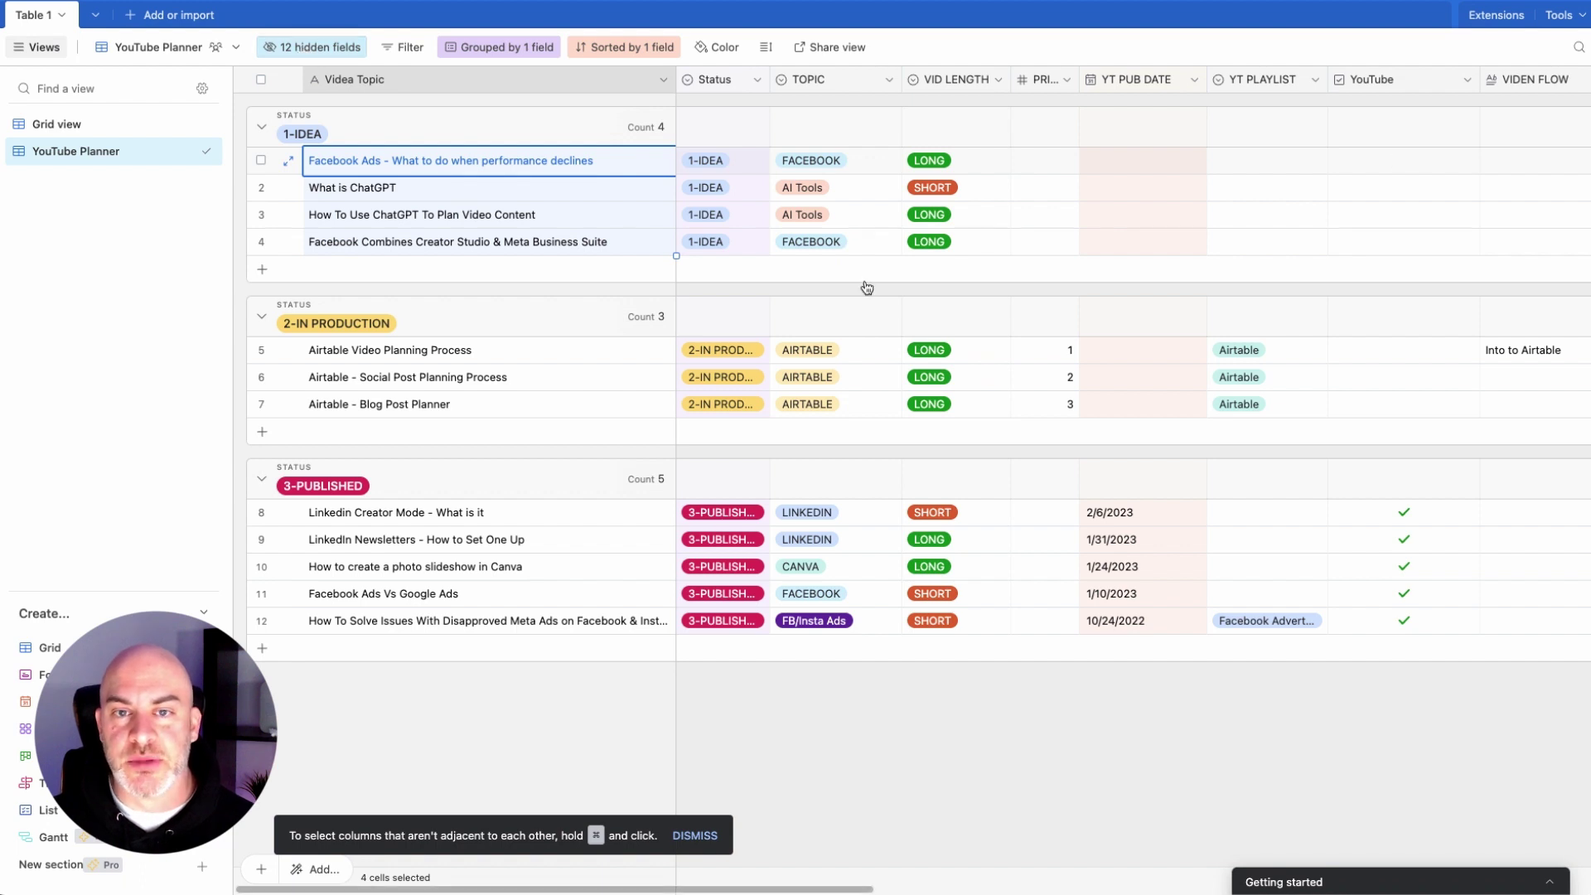
Step: Look through the YouTube Planner view's columns, from status and topic to the video description, tags and URL
scroll(1055, 362, "right", 10)
scroll(1053, 367, "right", 8)
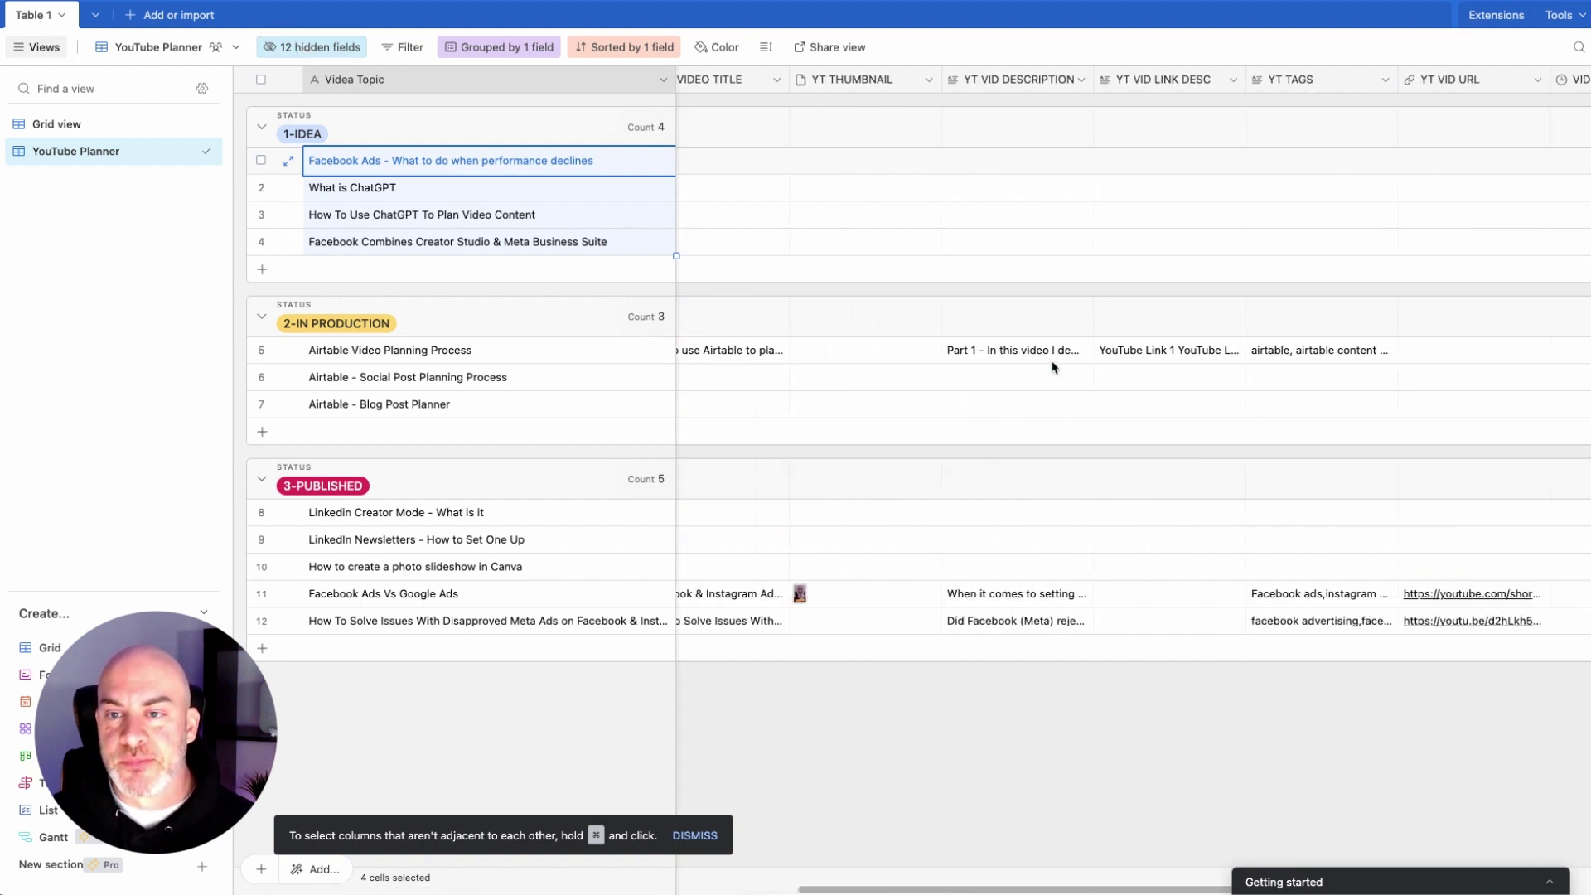
scroll(1053, 367, "left", 20)
scroll(1053, 368, "left", 2)
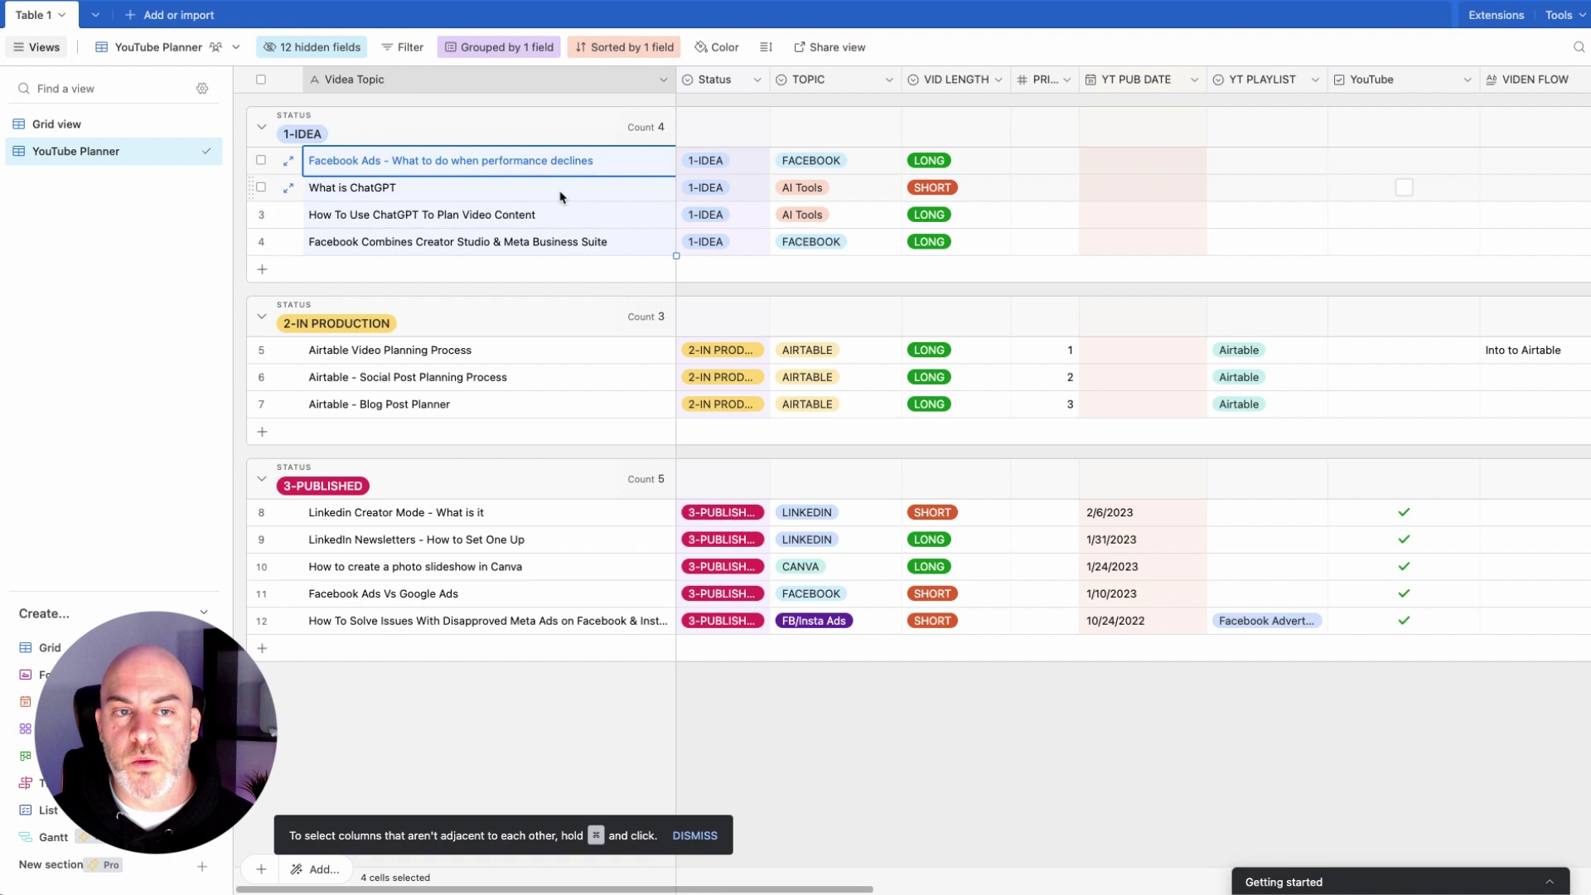
scroll(558, 241, "right", 1)
scroll(558, 242, "left", 1)
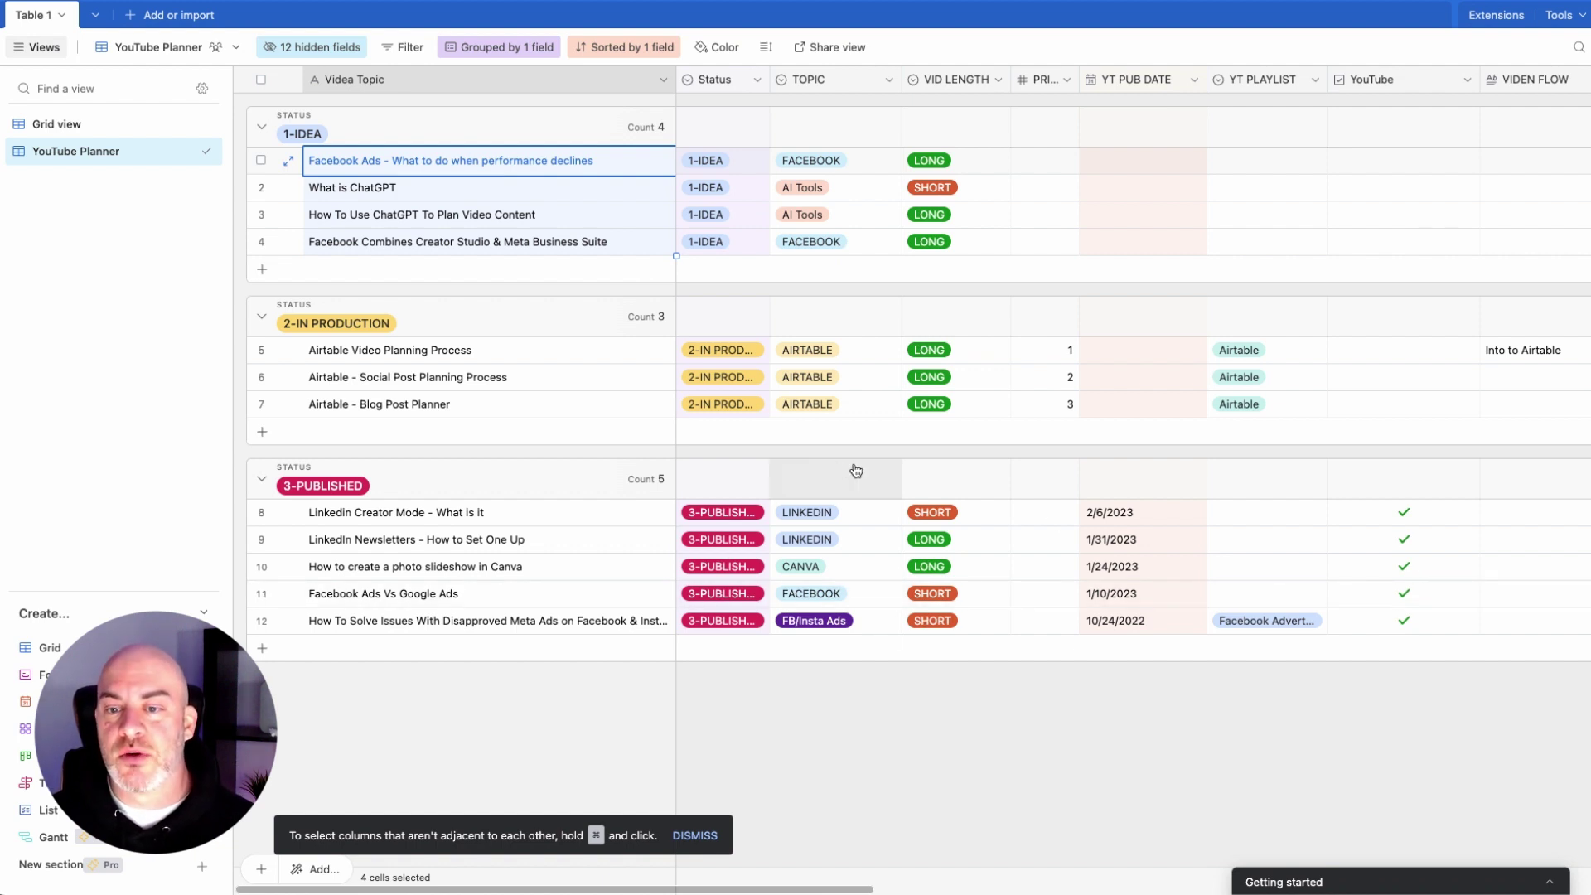
scroll(1108, 514, "right", 10)
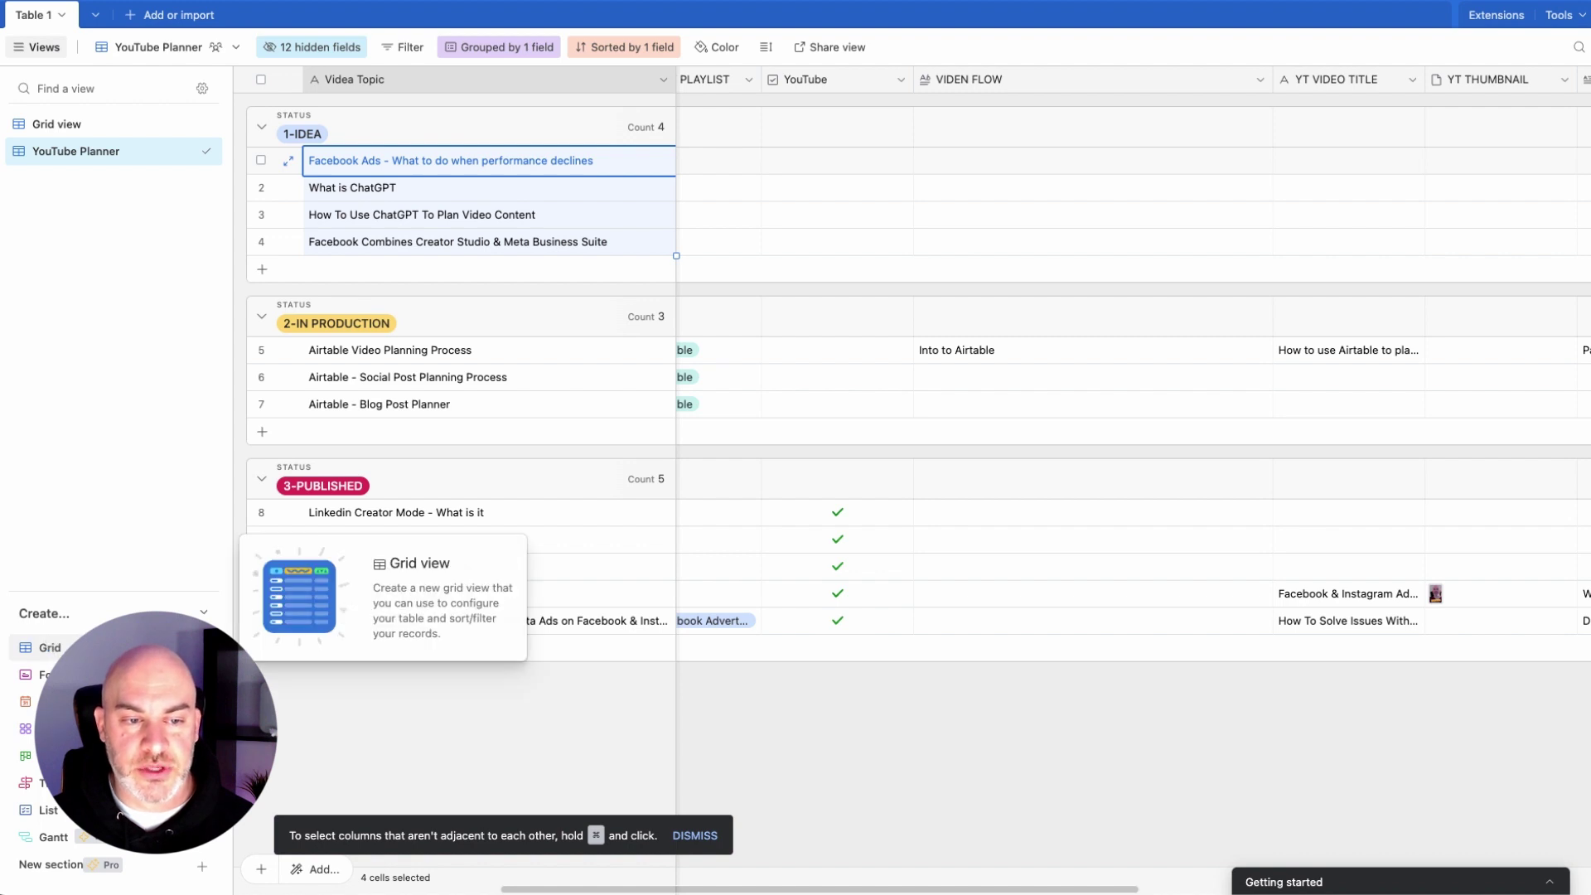
Step: Create a new grid view named "Blog Publishing"
left_click(50, 647)
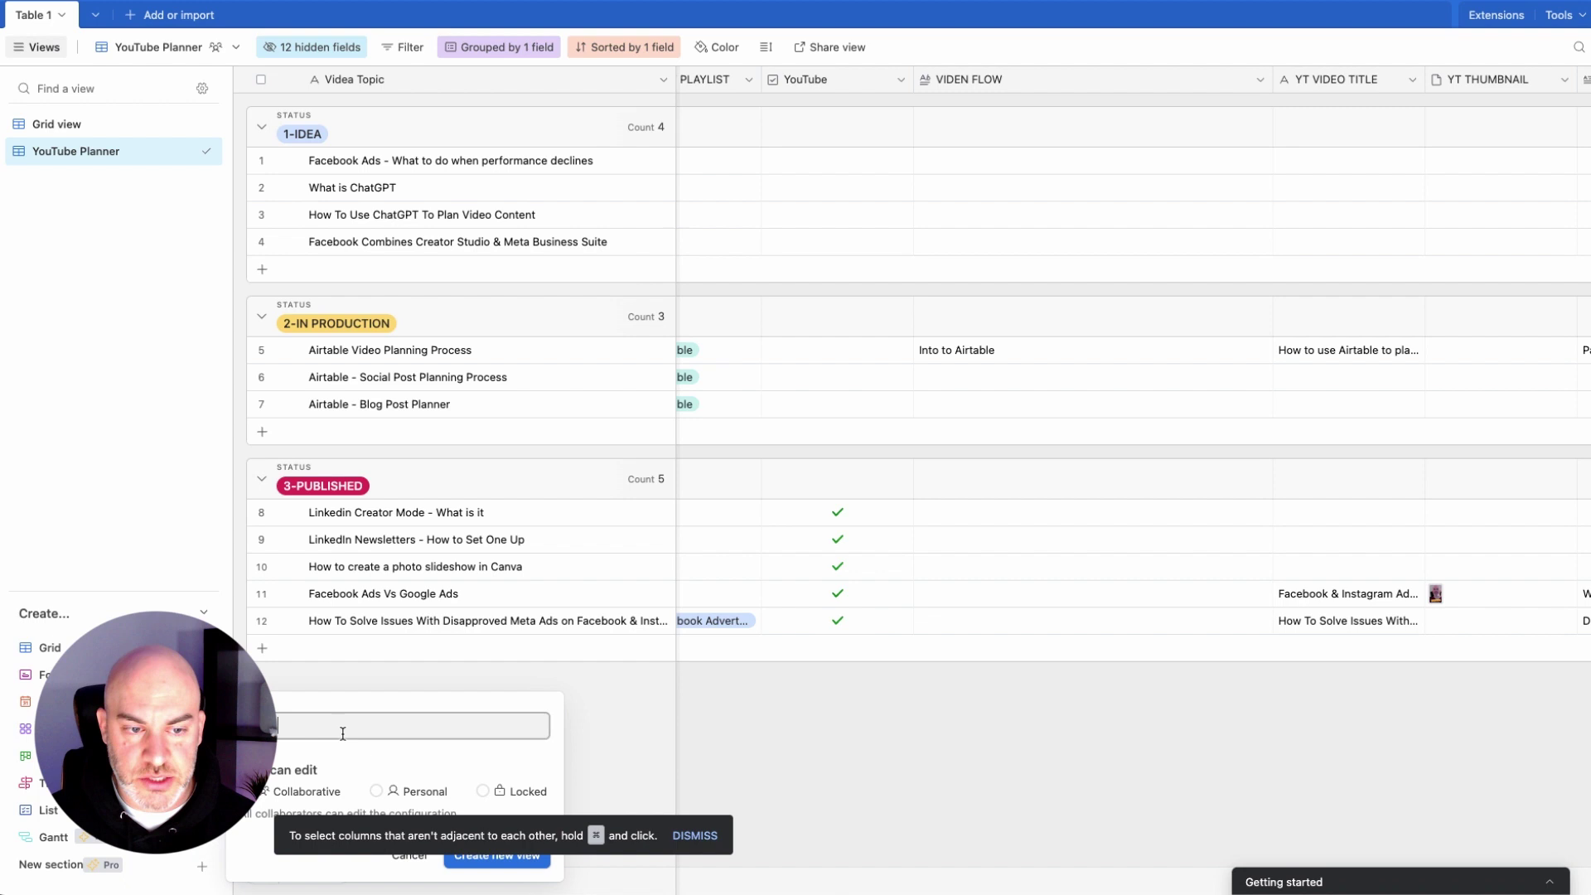
type("Blog Publishing")
key("Return")
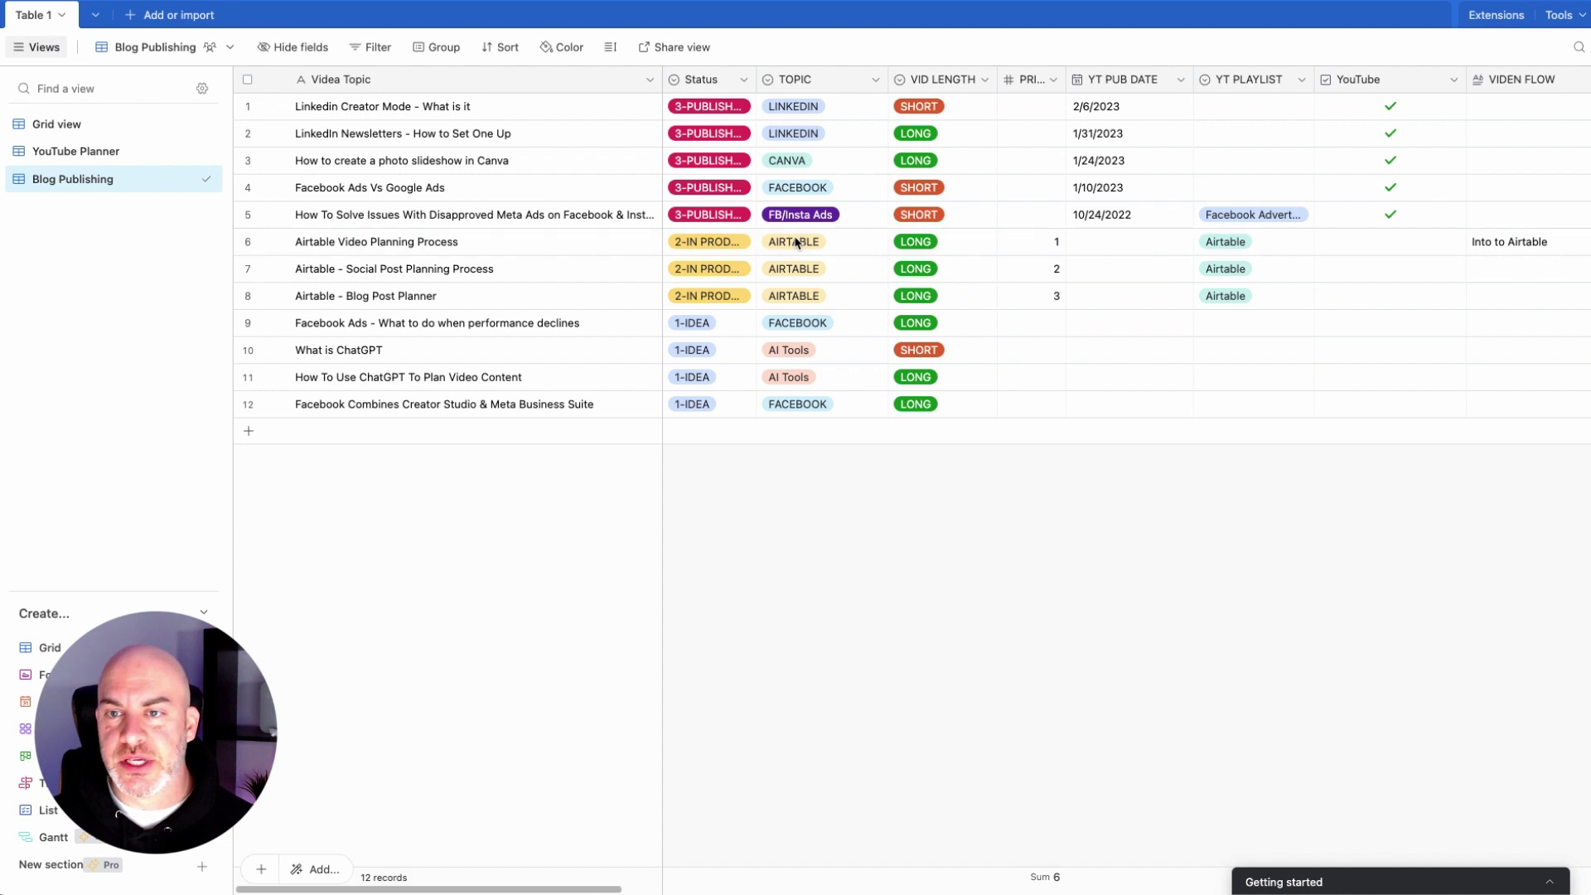
Step: Add a filter to the Blog Publishing view for records where Status is 1-IDEA
left_click(378, 48)
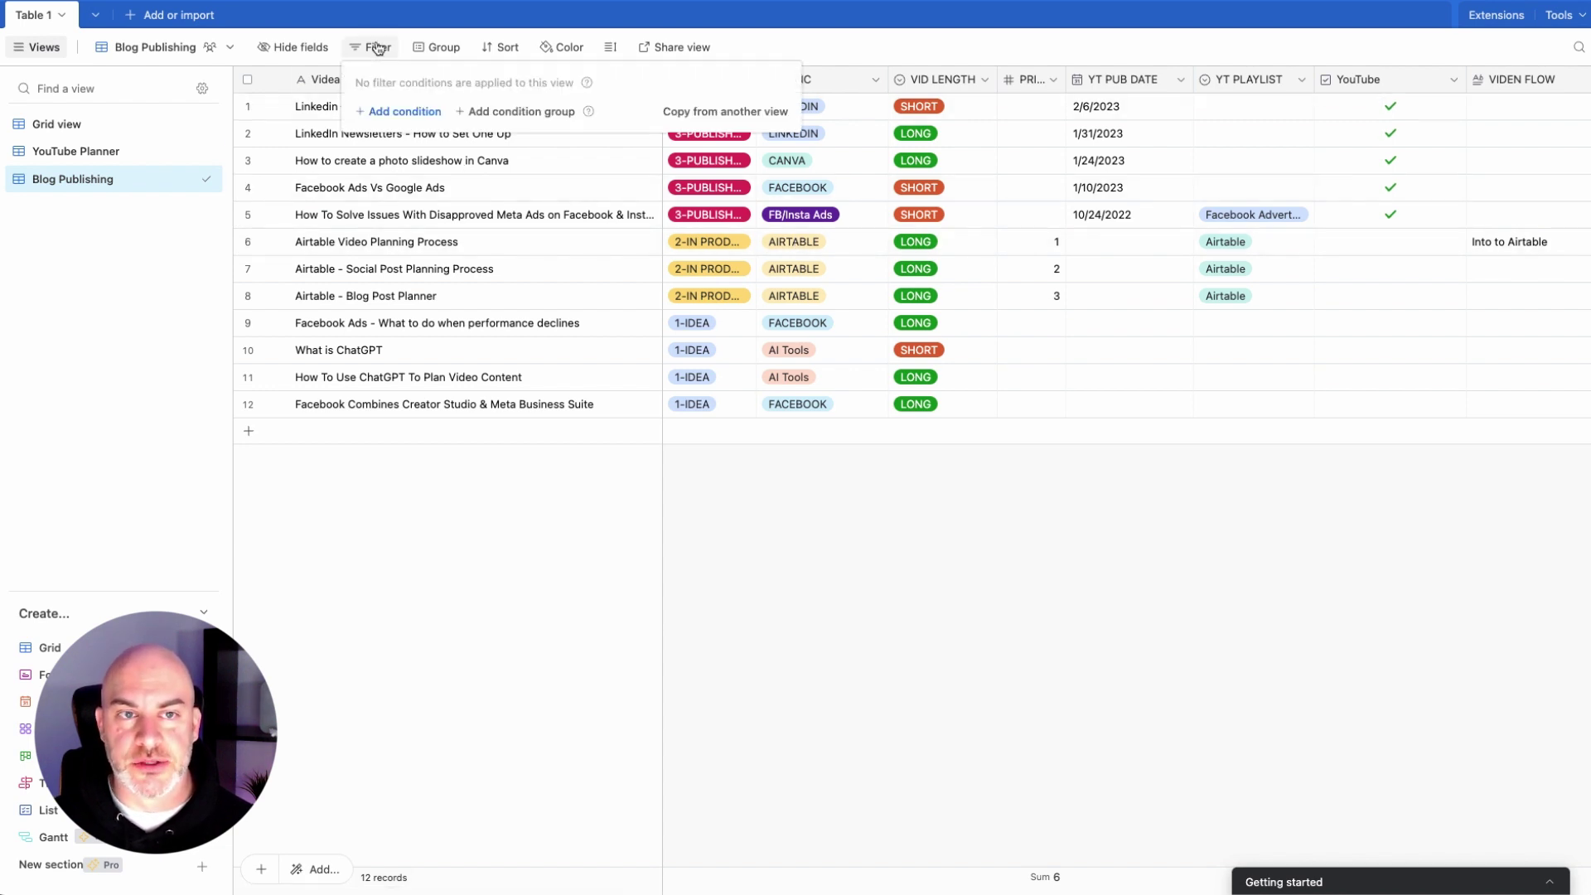
left_click(389, 108)
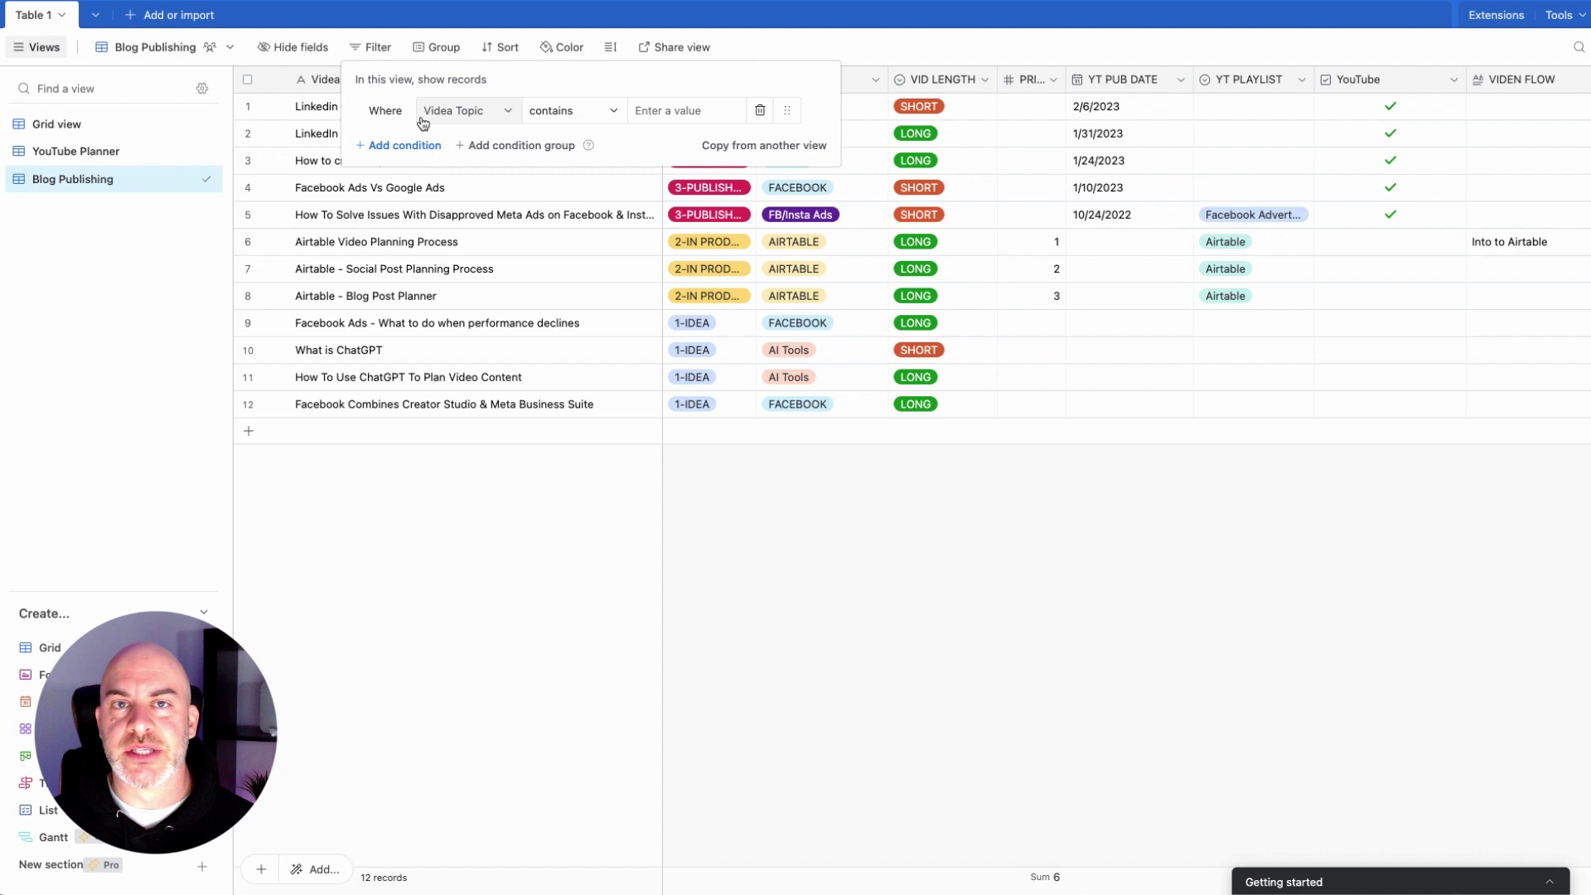
left_click(483, 121)
left_click(457, 193)
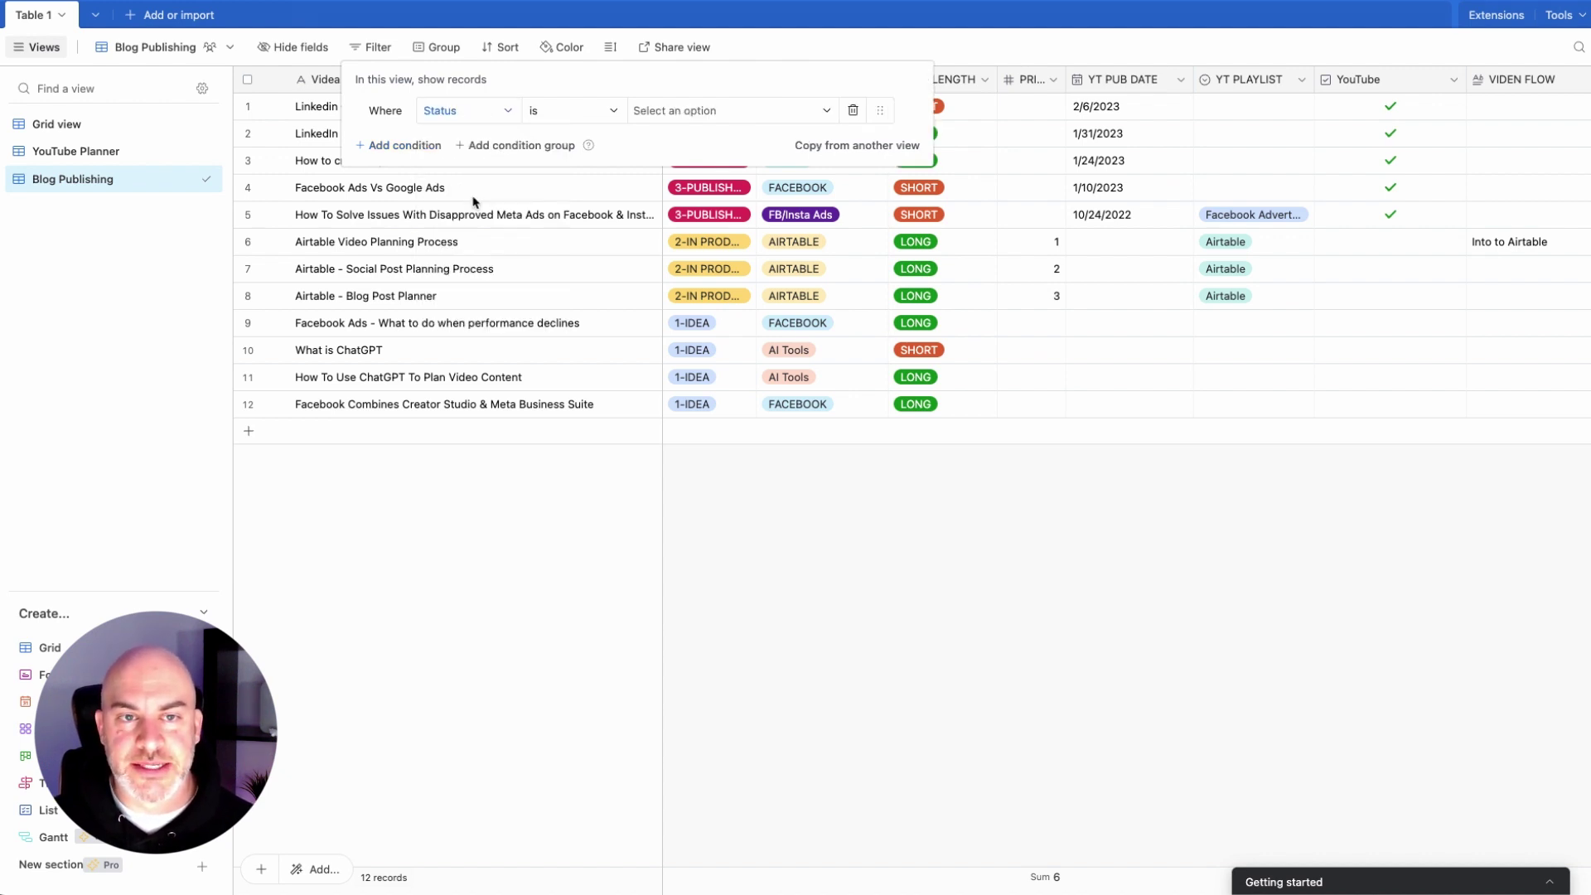
left_click(729, 110)
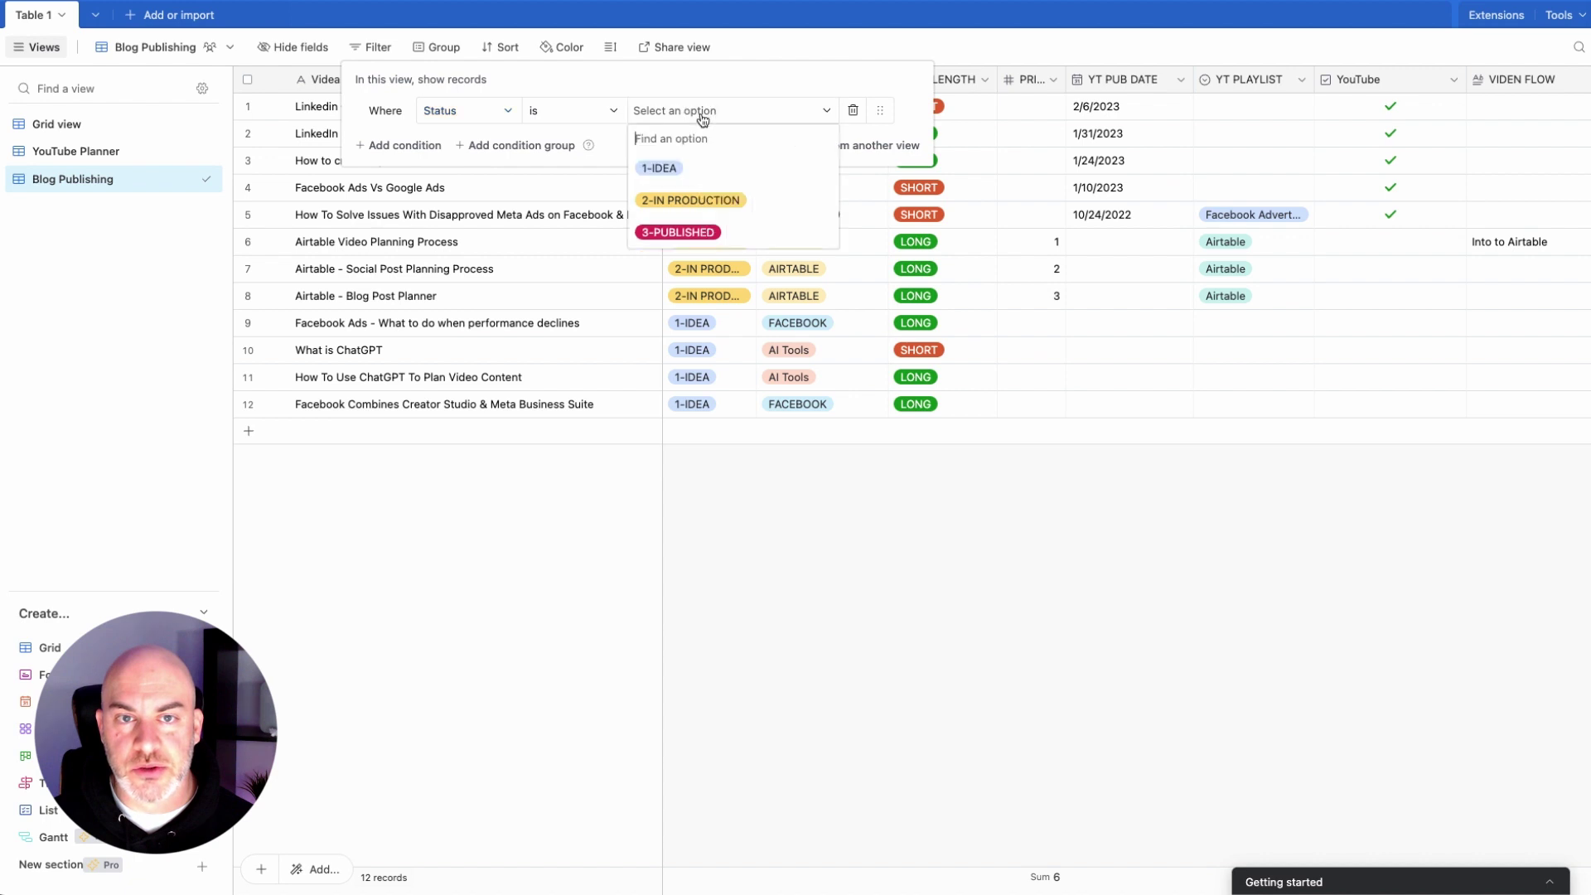
left_click(659, 163)
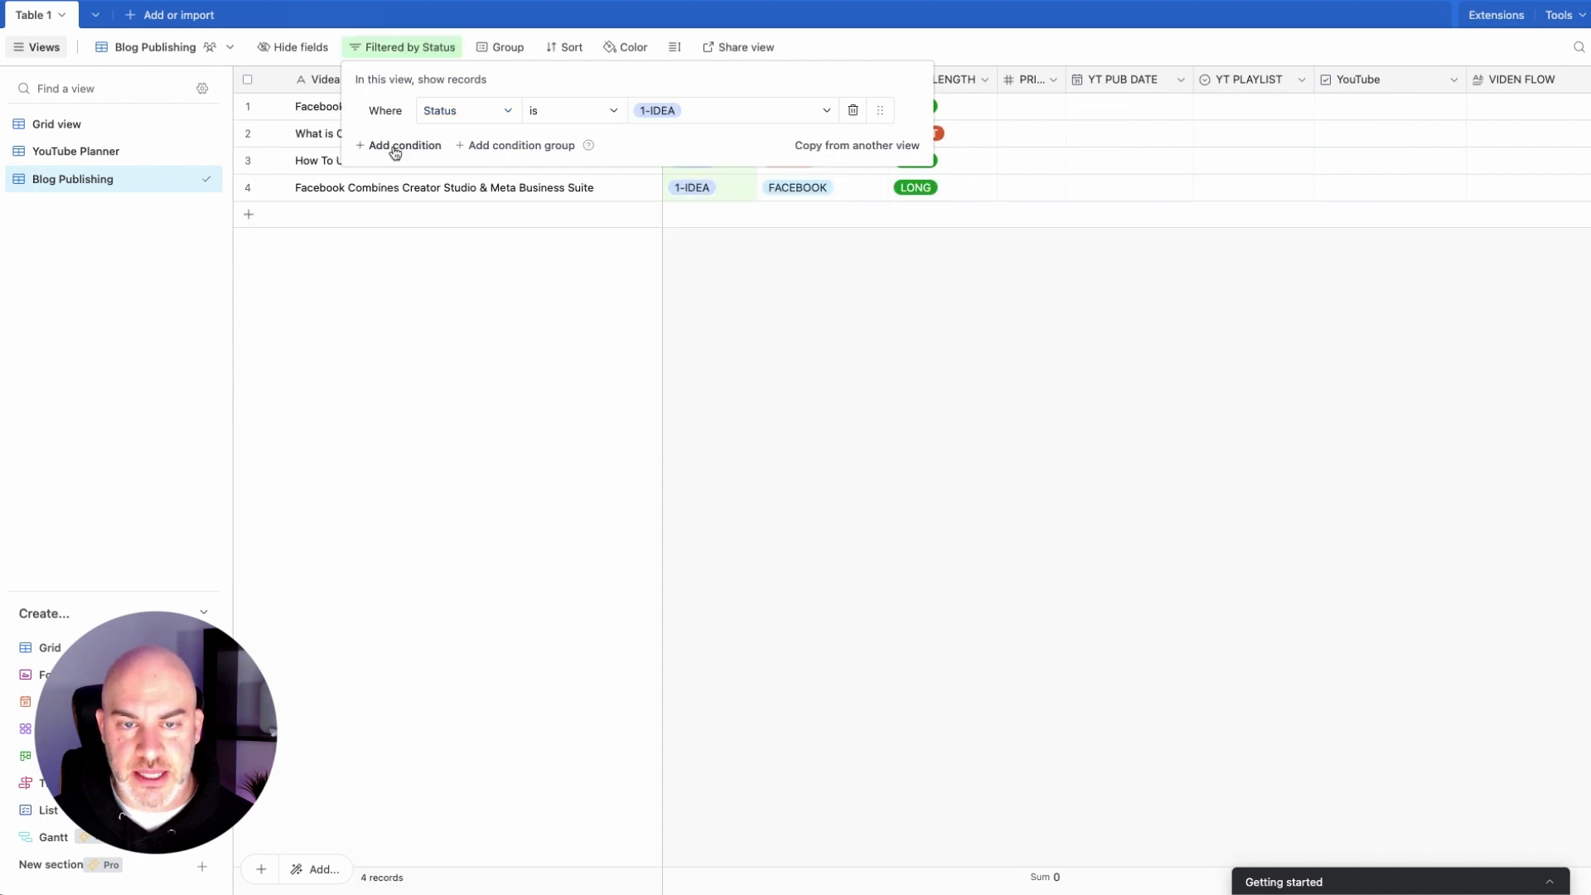
Step: Change the filter to Status is not 1-IDEA and add a second condition, Status is not 2-IN PRODUCTION
left_click(396, 153)
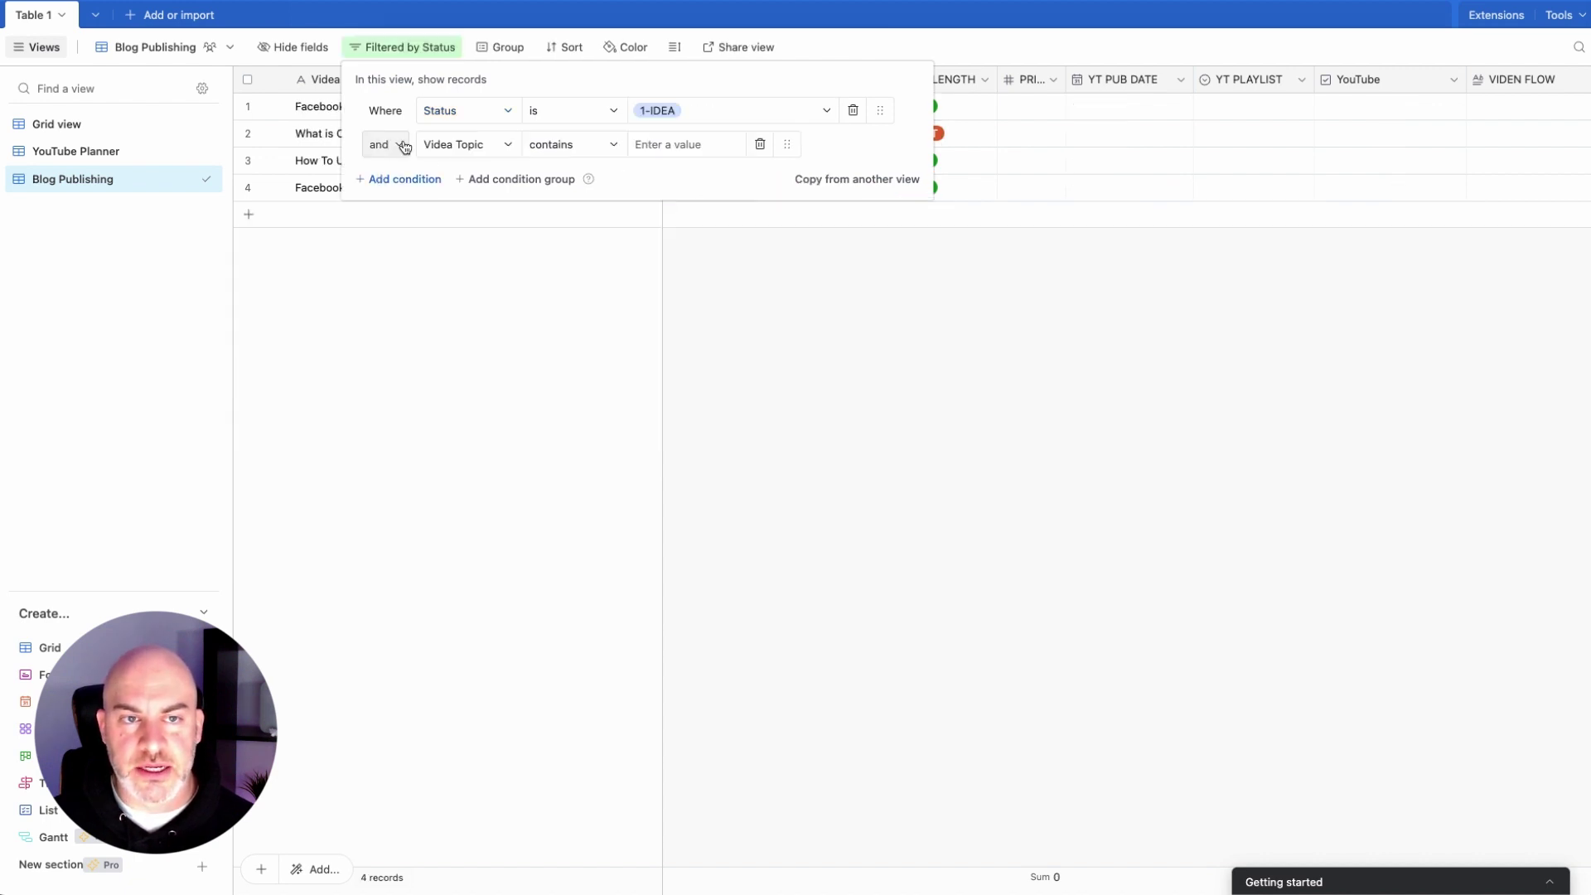
left_click(487, 150)
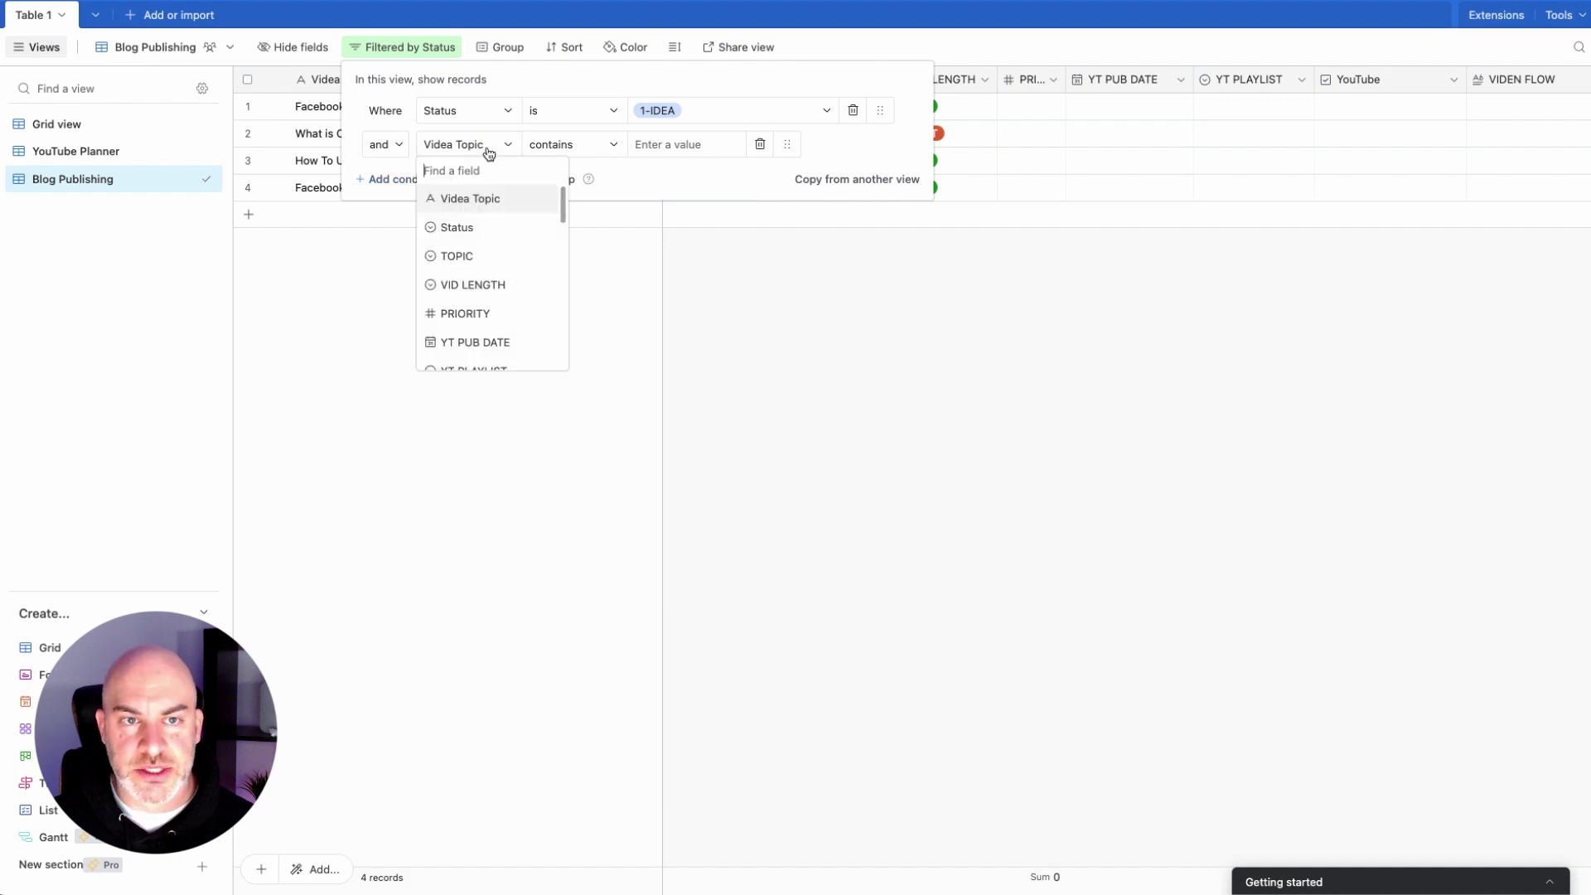
left_click(464, 224)
left_click(613, 147)
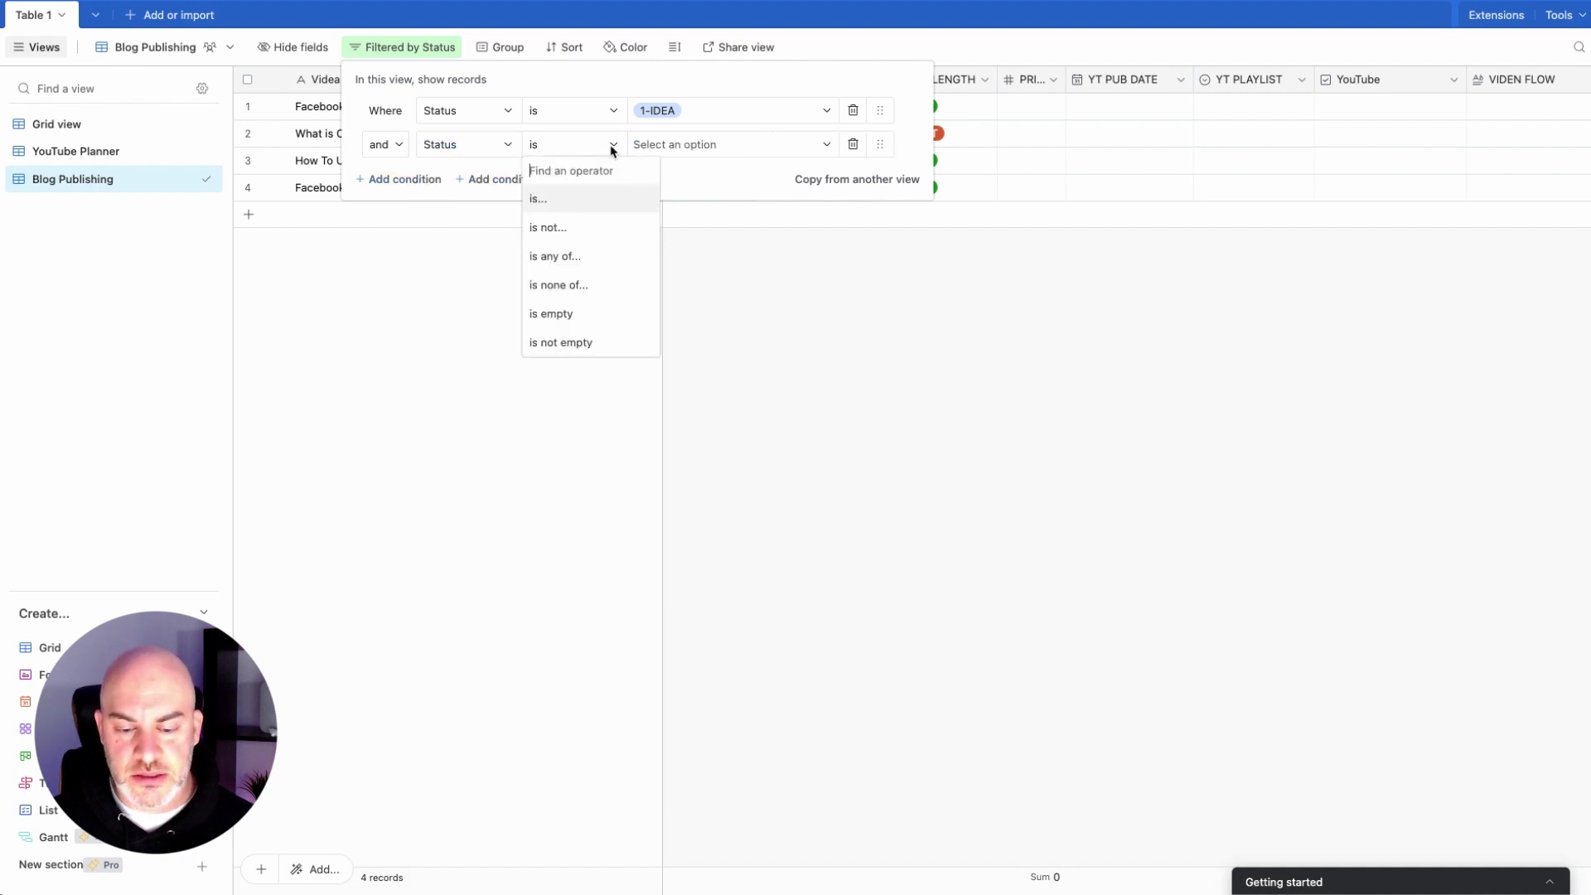
left_click(576, 195)
left_click(586, 146)
left_click(549, 225)
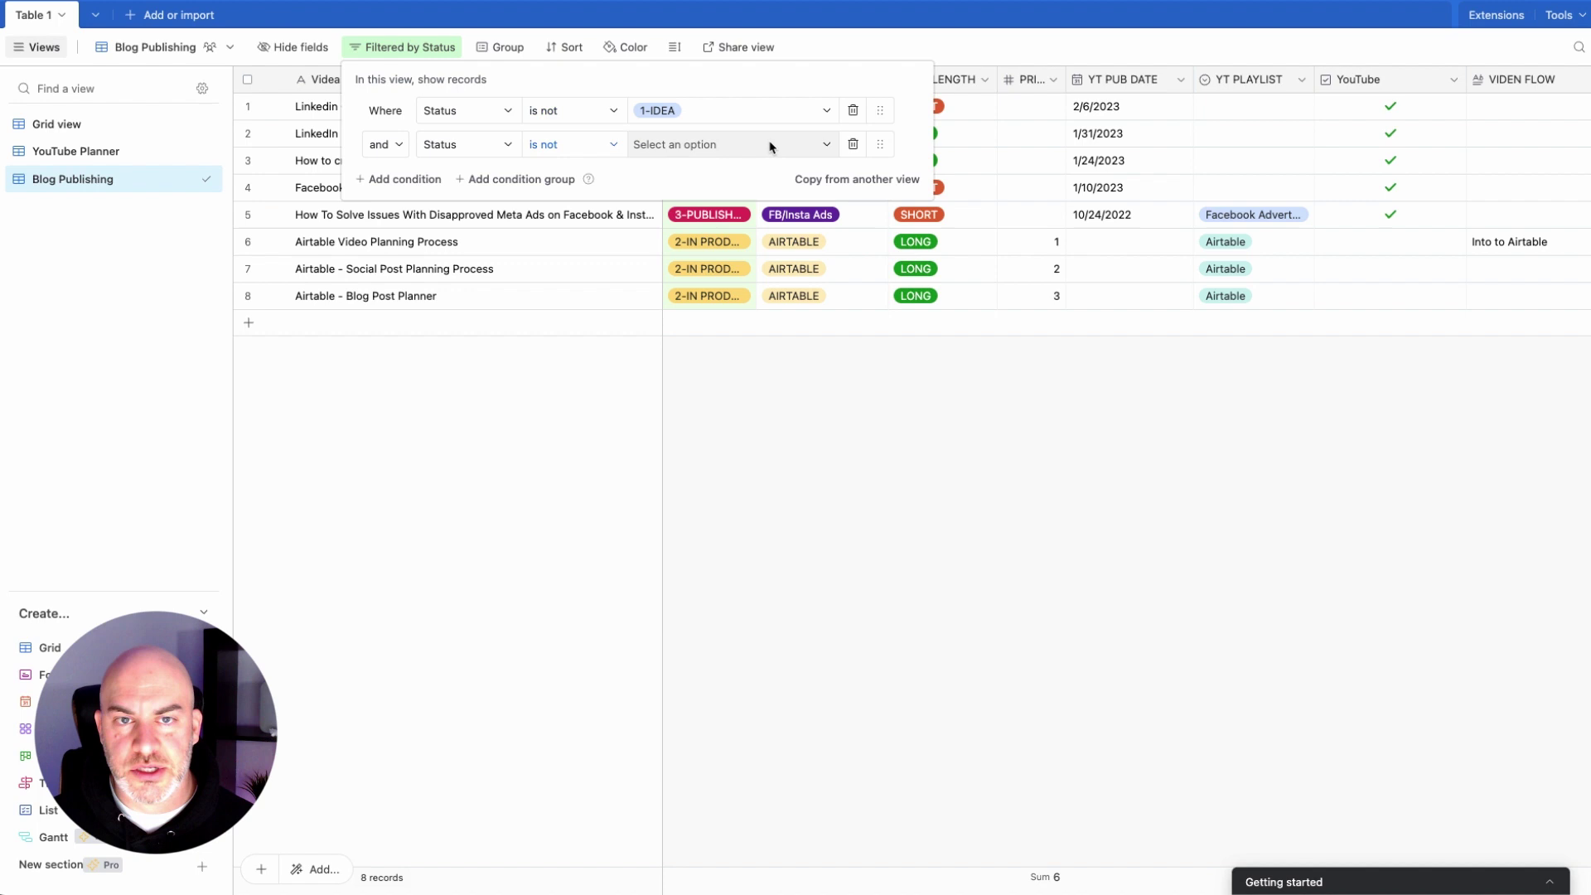
left_click(754, 150)
left_click(710, 241)
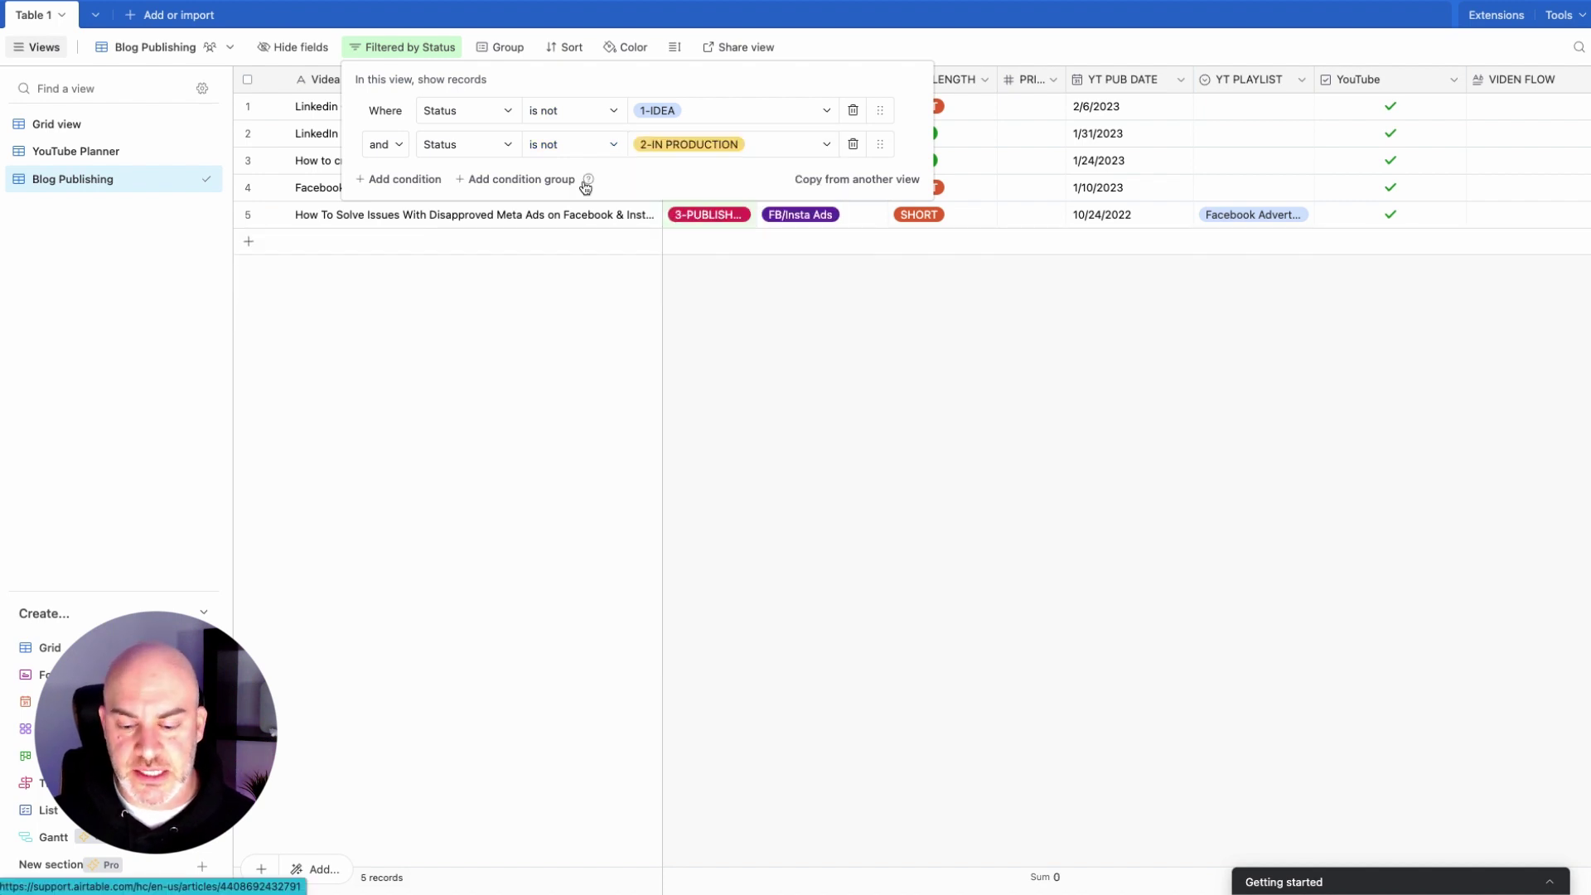
left_click(609, 404)
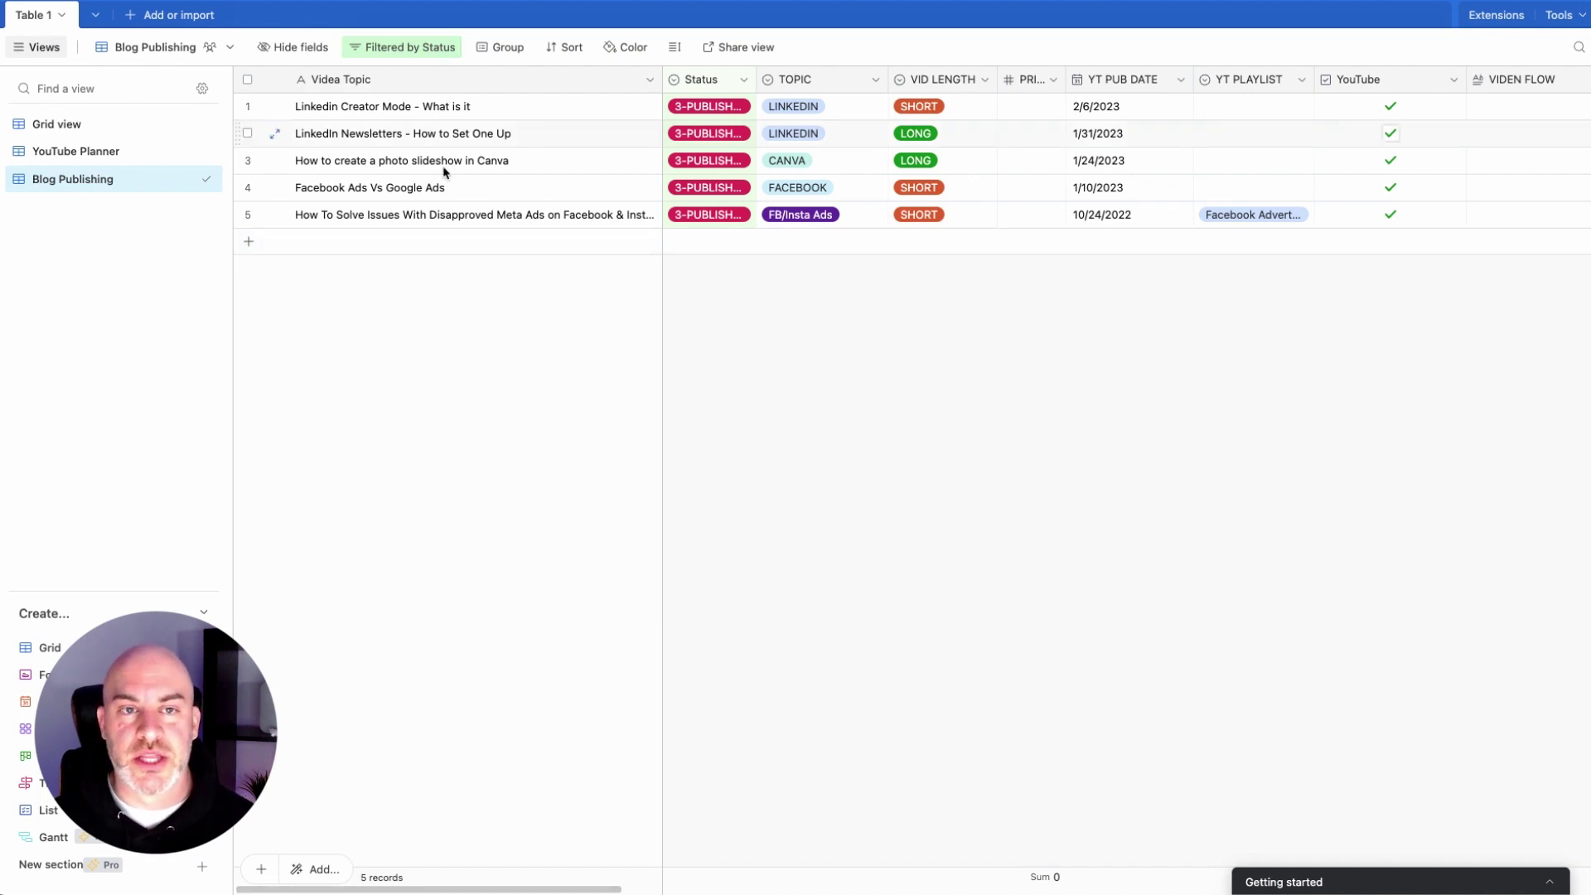
Step: Group the Blog Publishing view's records by the Website checkbox field
left_click(501, 46)
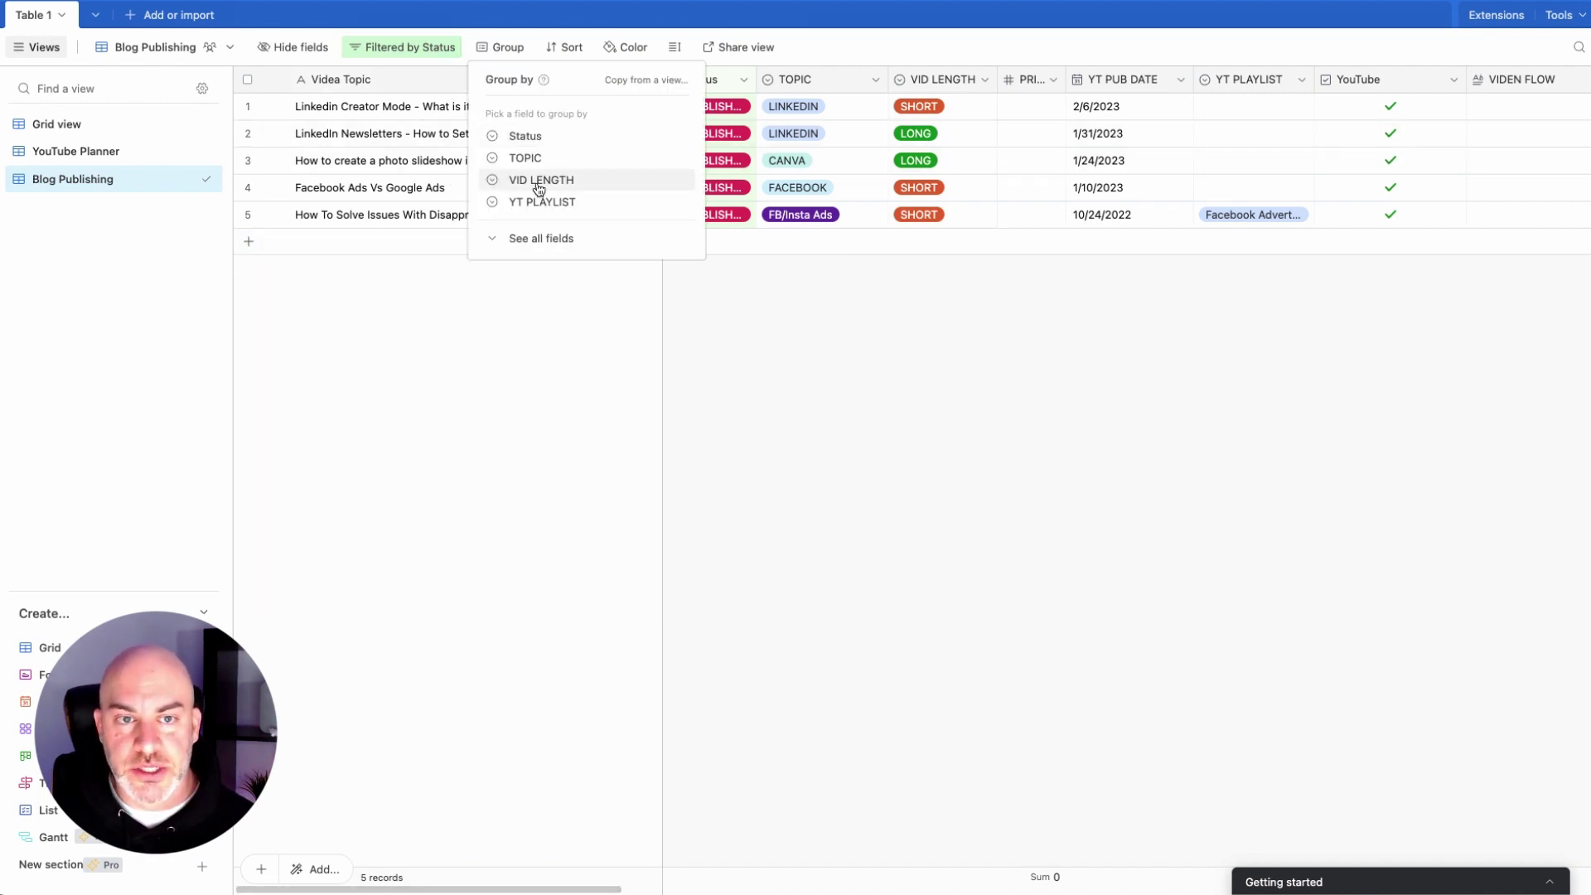
left_click(497, 247)
scroll(567, 406, "down", 1)
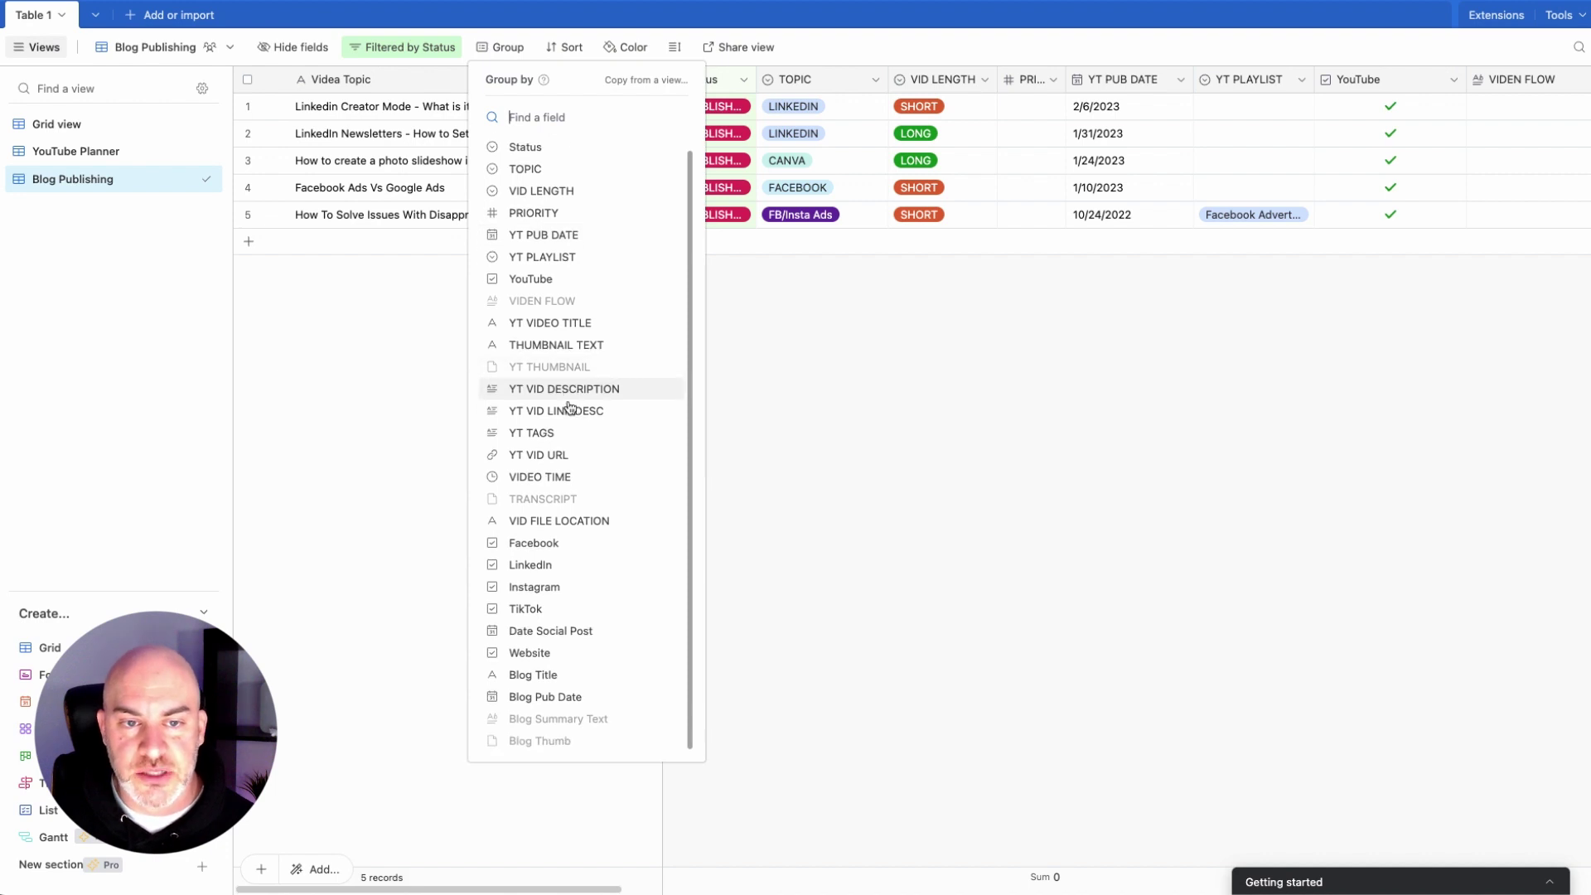
left_click(533, 654)
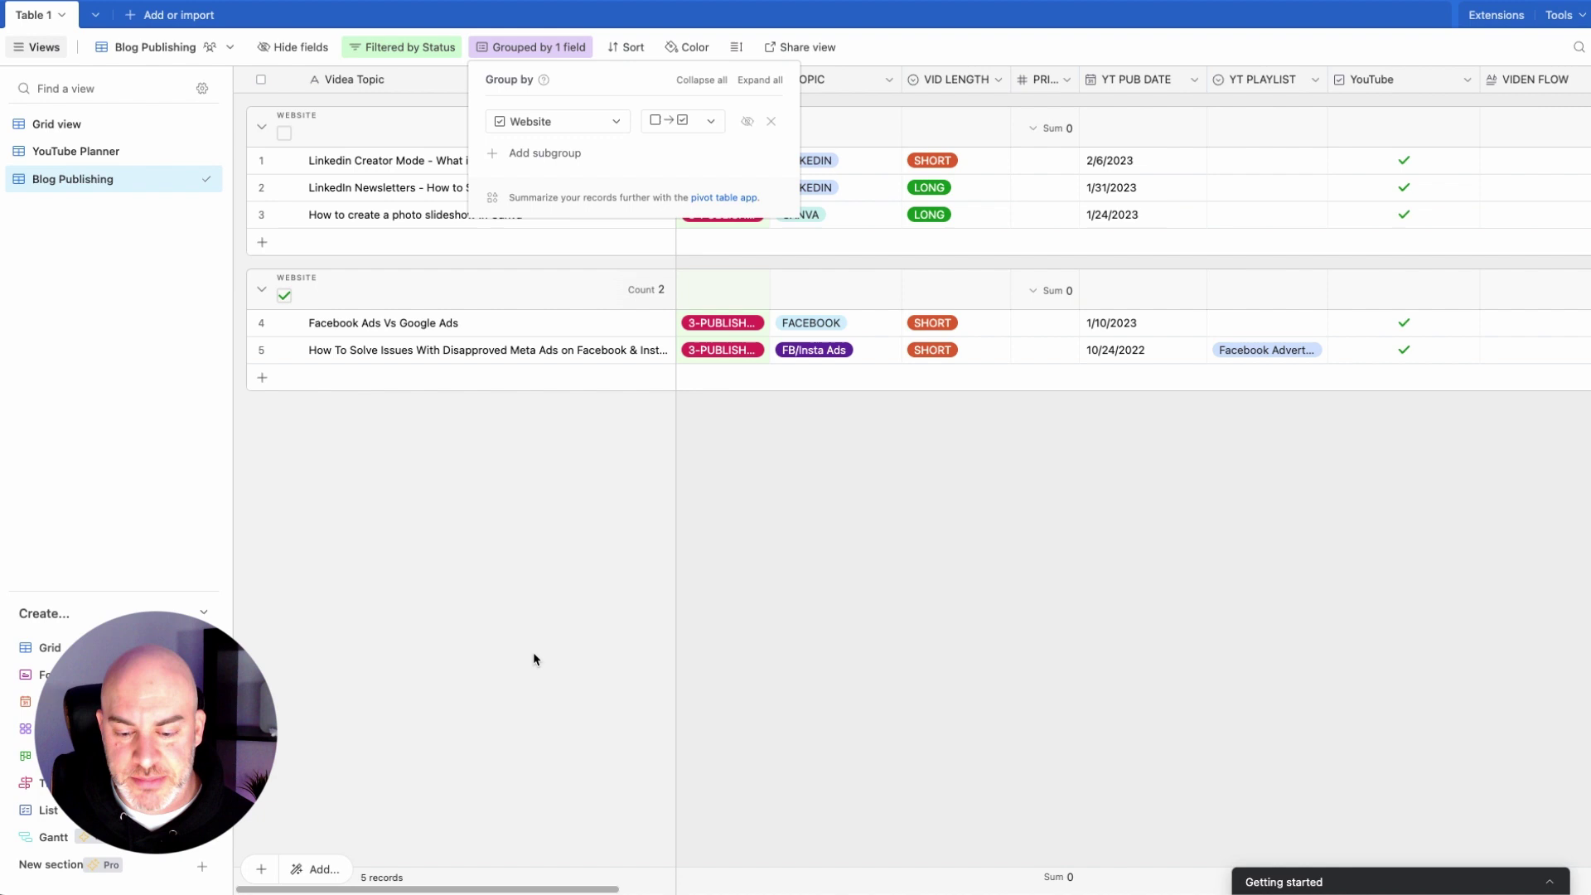
left_click(718, 444)
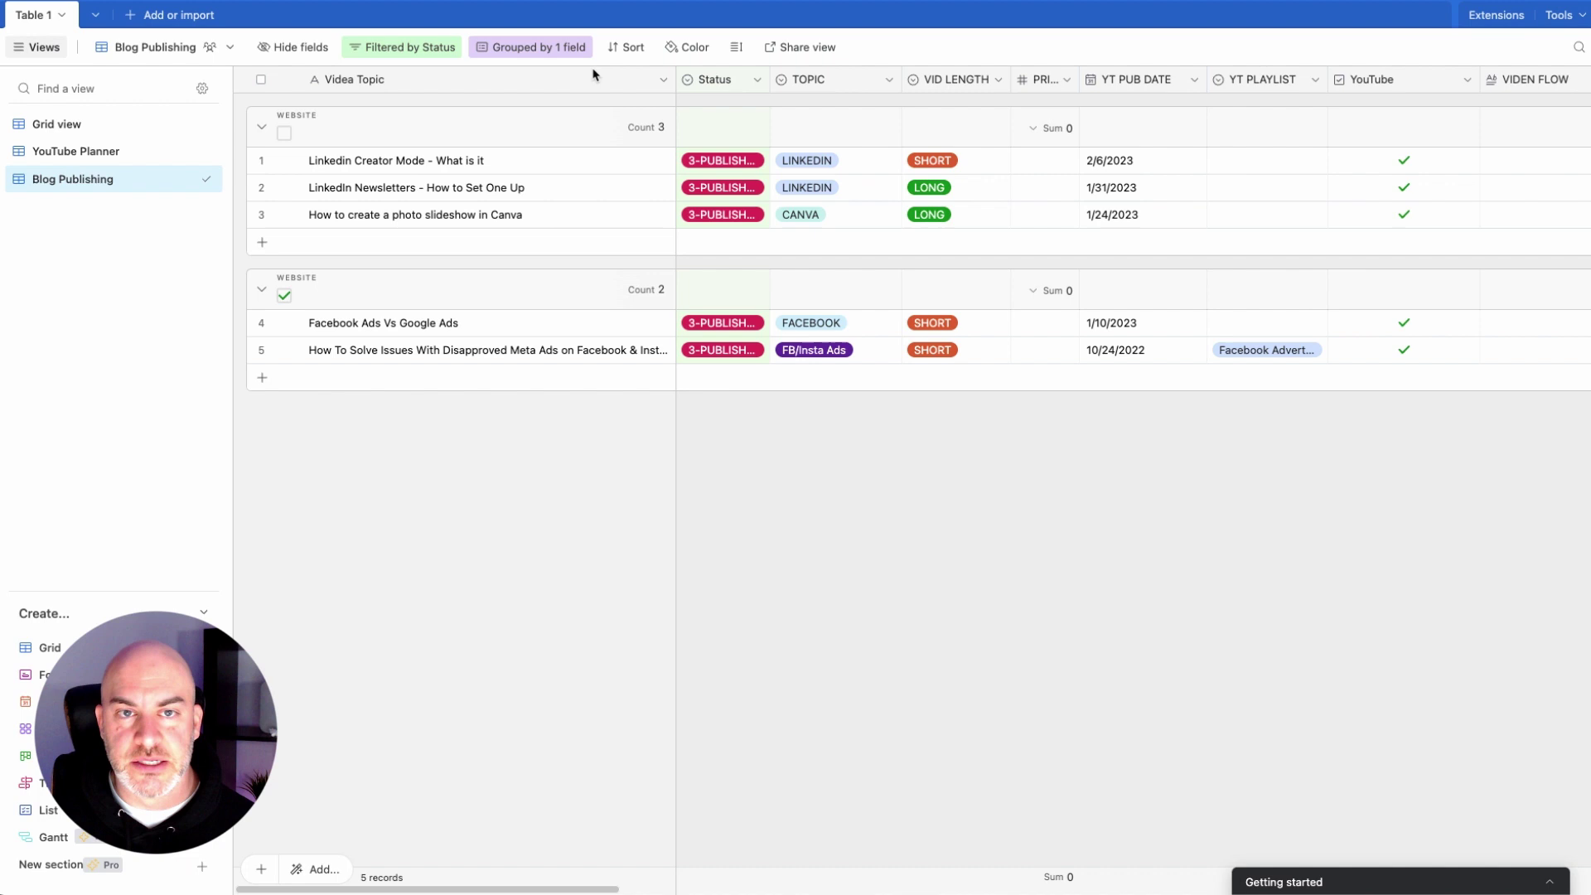
Step: Sort the Blog Publishing view's records by Blog Pub Date in ascending order (1 → 9)
left_click(631, 49)
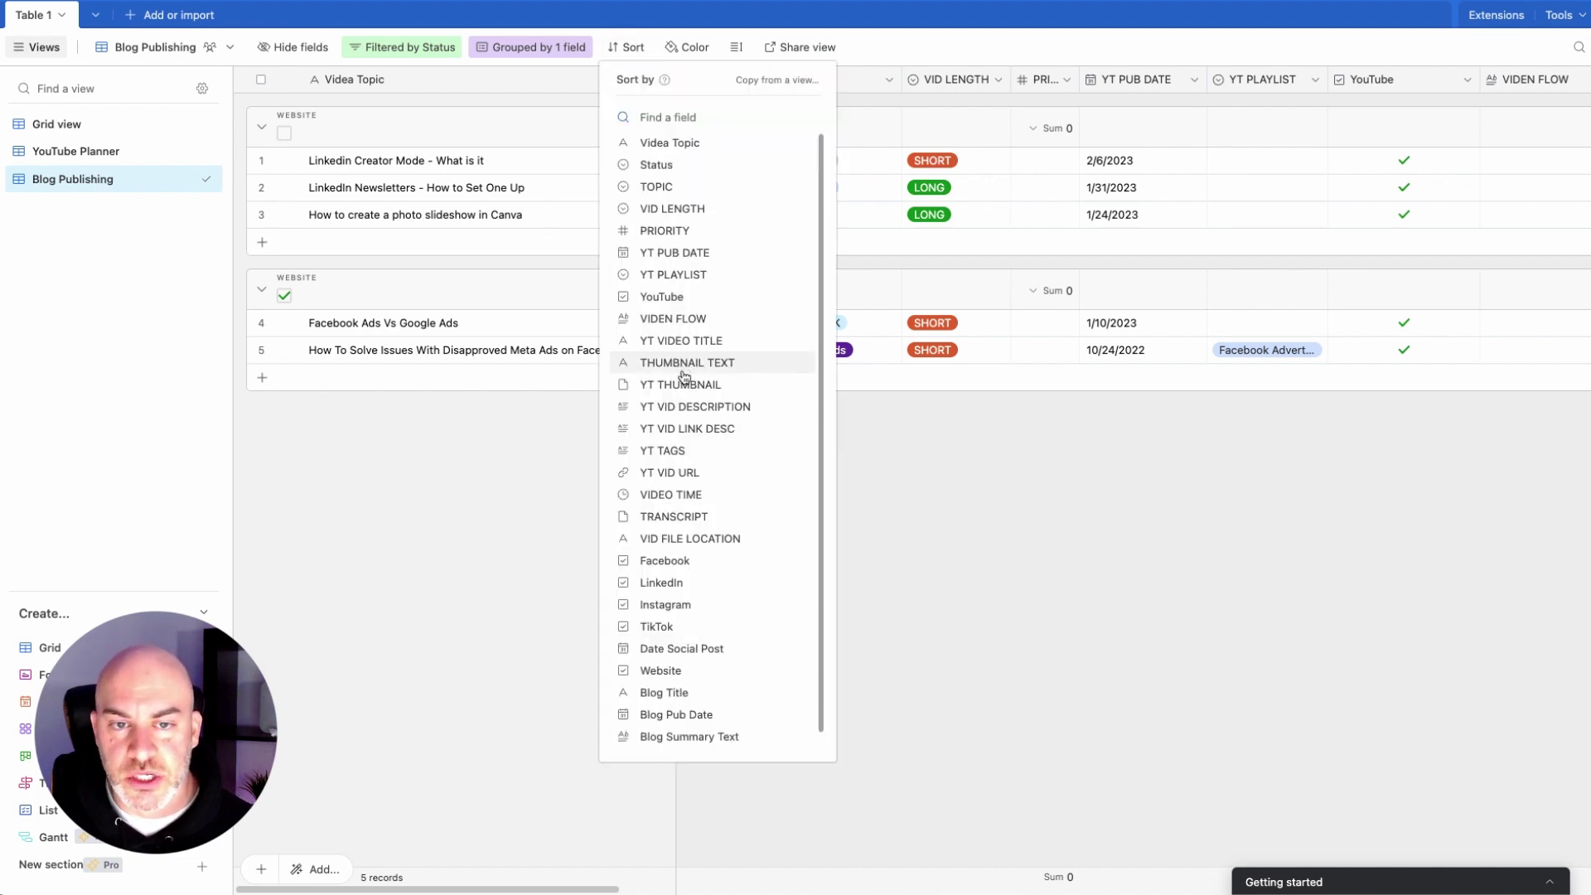
scroll(696, 595, "down", 1)
left_click(676, 697)
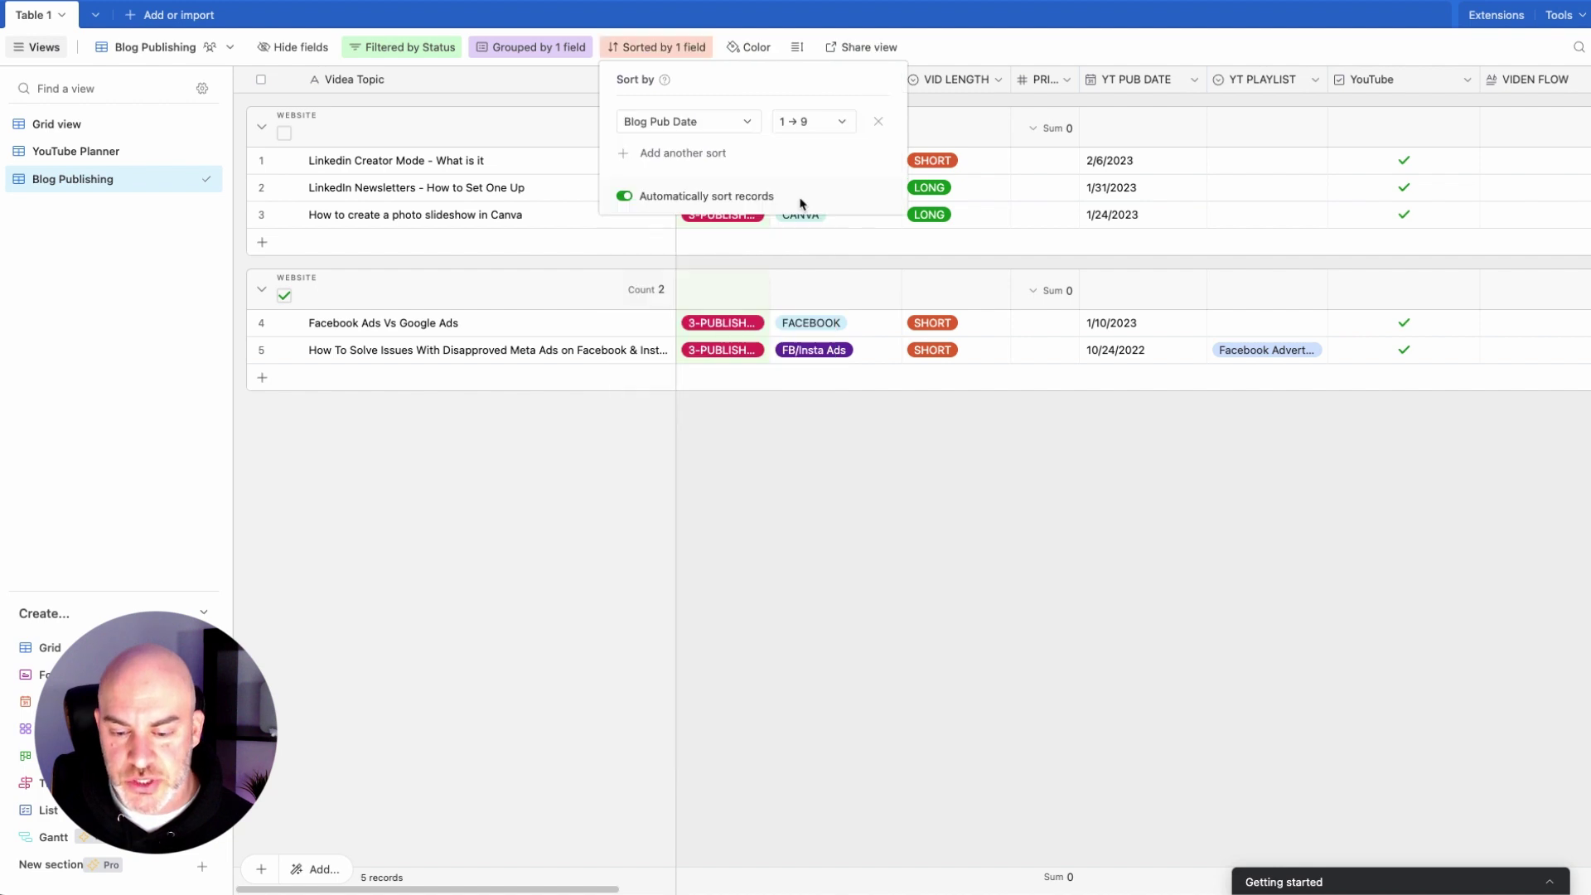
left_click(779, 669)
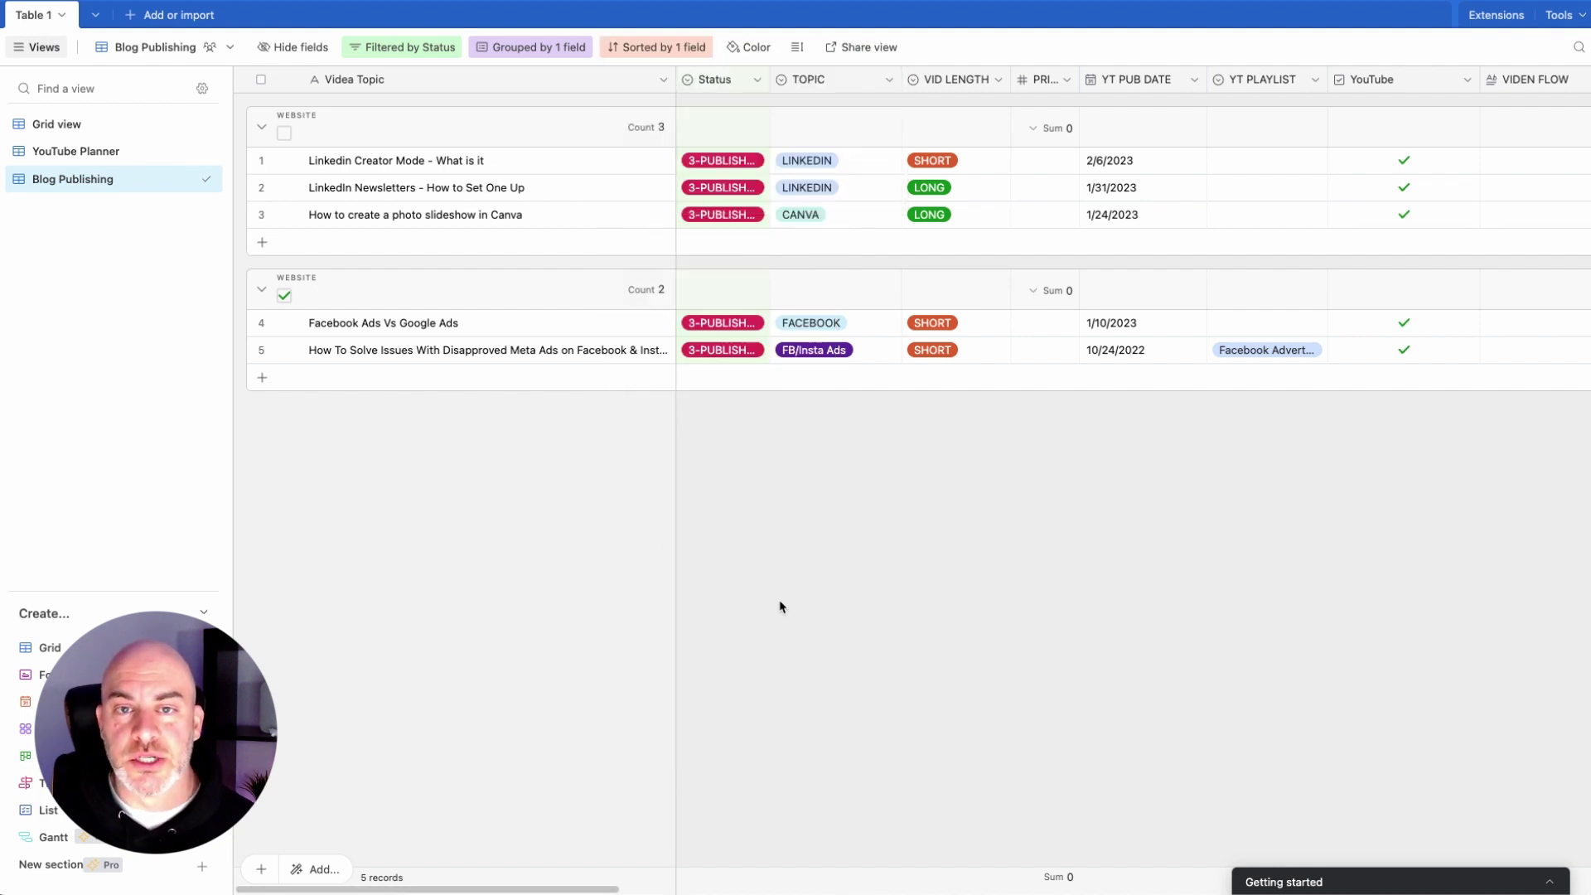
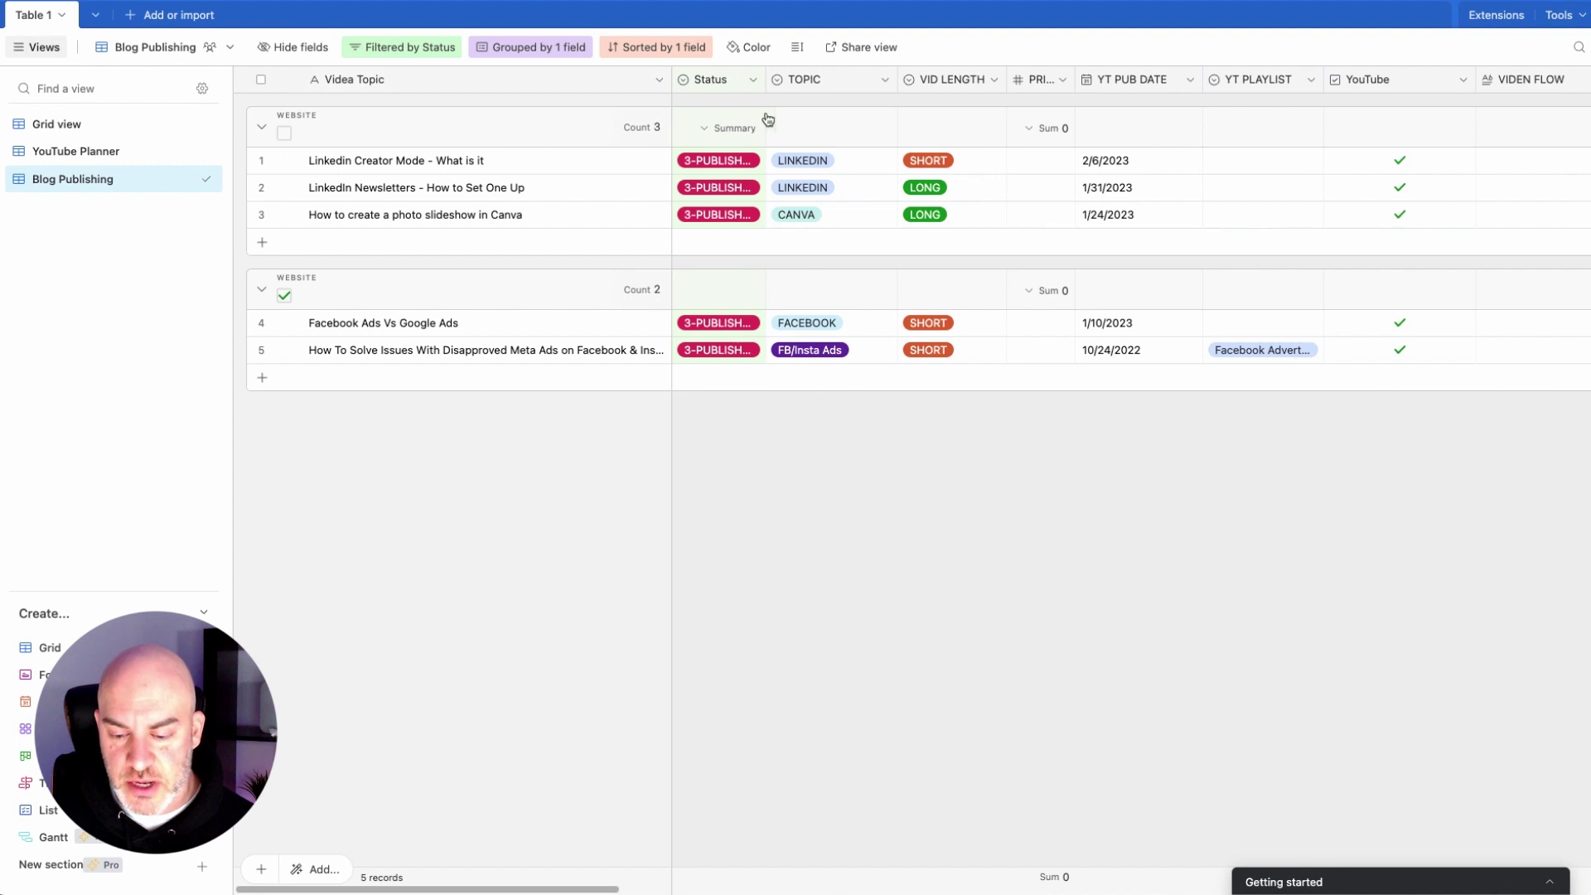
Step: Narrow the TOPIC and VID LENGTH columns to roughly fit their option labels
left_click_drag(898, 82, 857, 85)
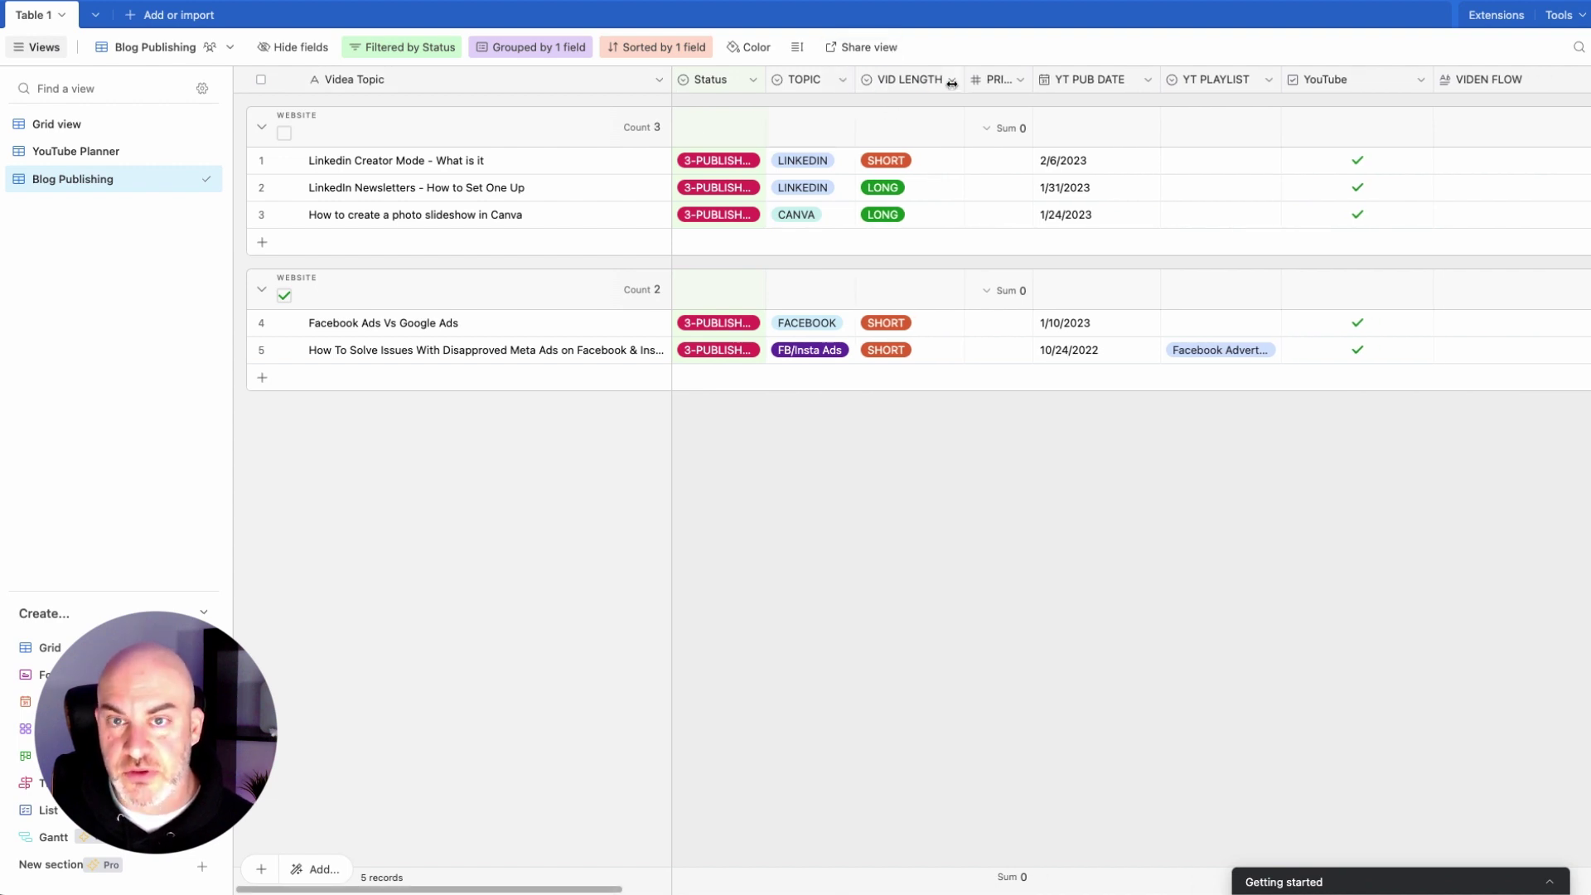
left_click_drag(959, 83, 936, 83)
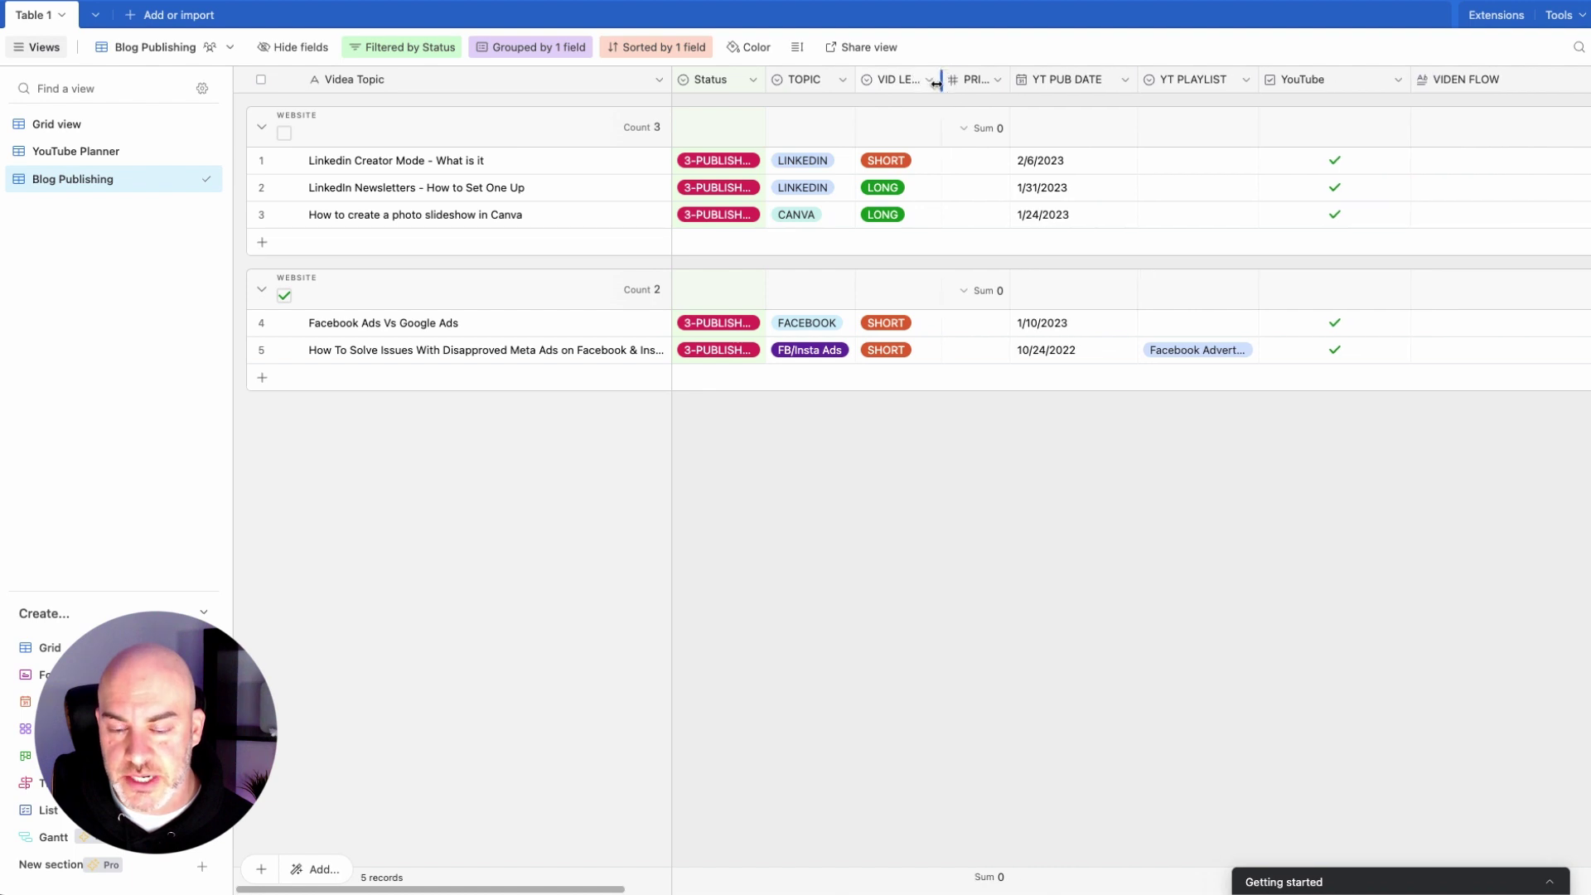
scroll(1022, 370, "right", 2)
scroll(1023, 370, "left", 2)
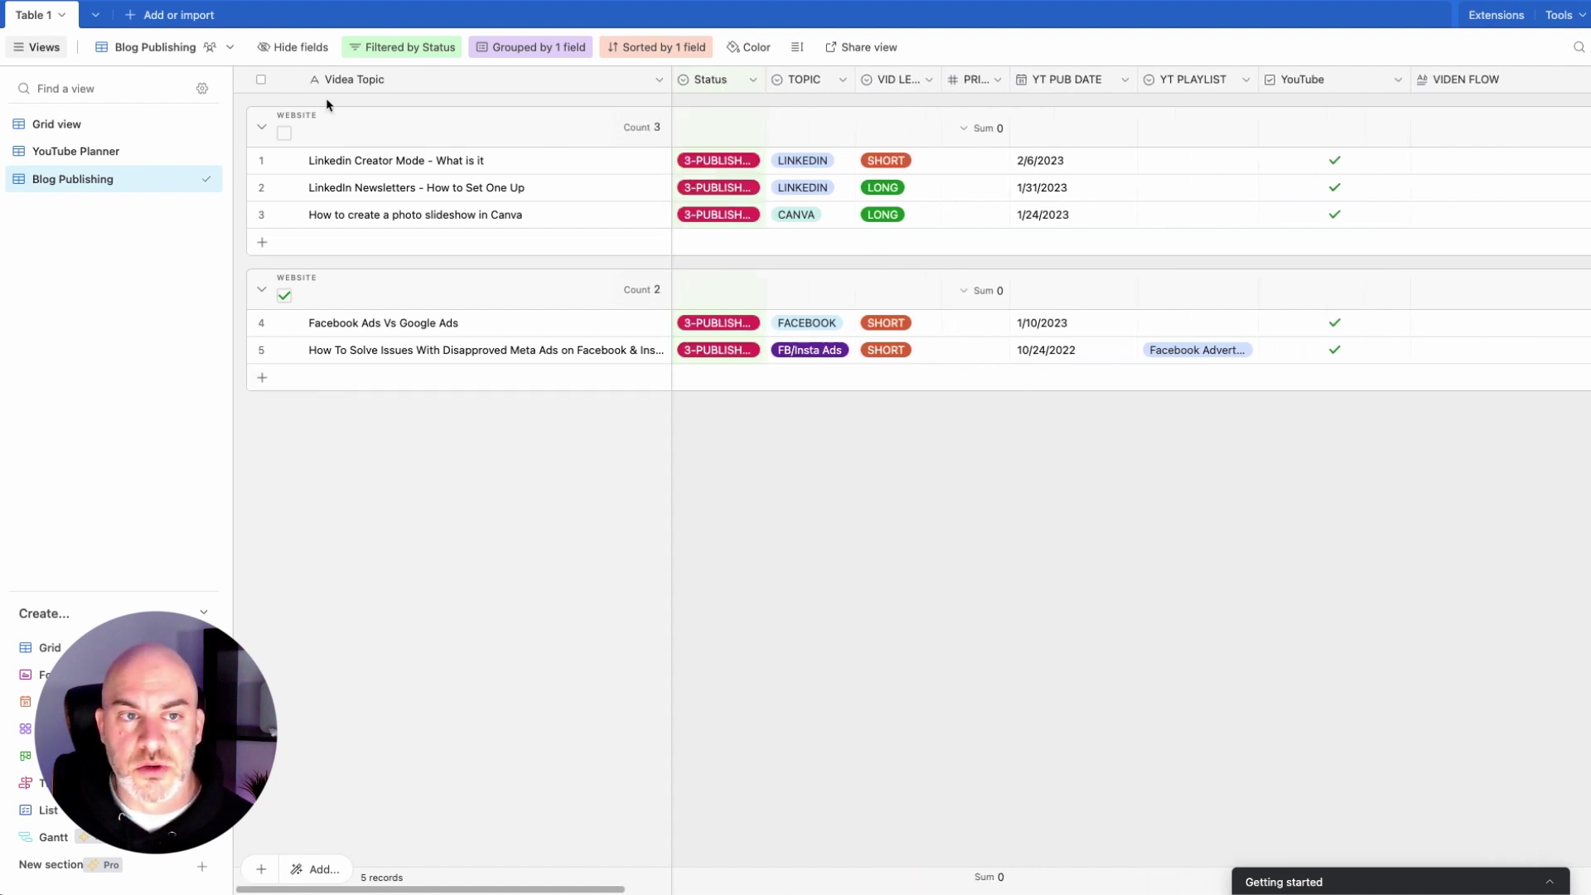
Step: Hide the PRIORITY field in the Blog Publishing view
left_click(300, 47)
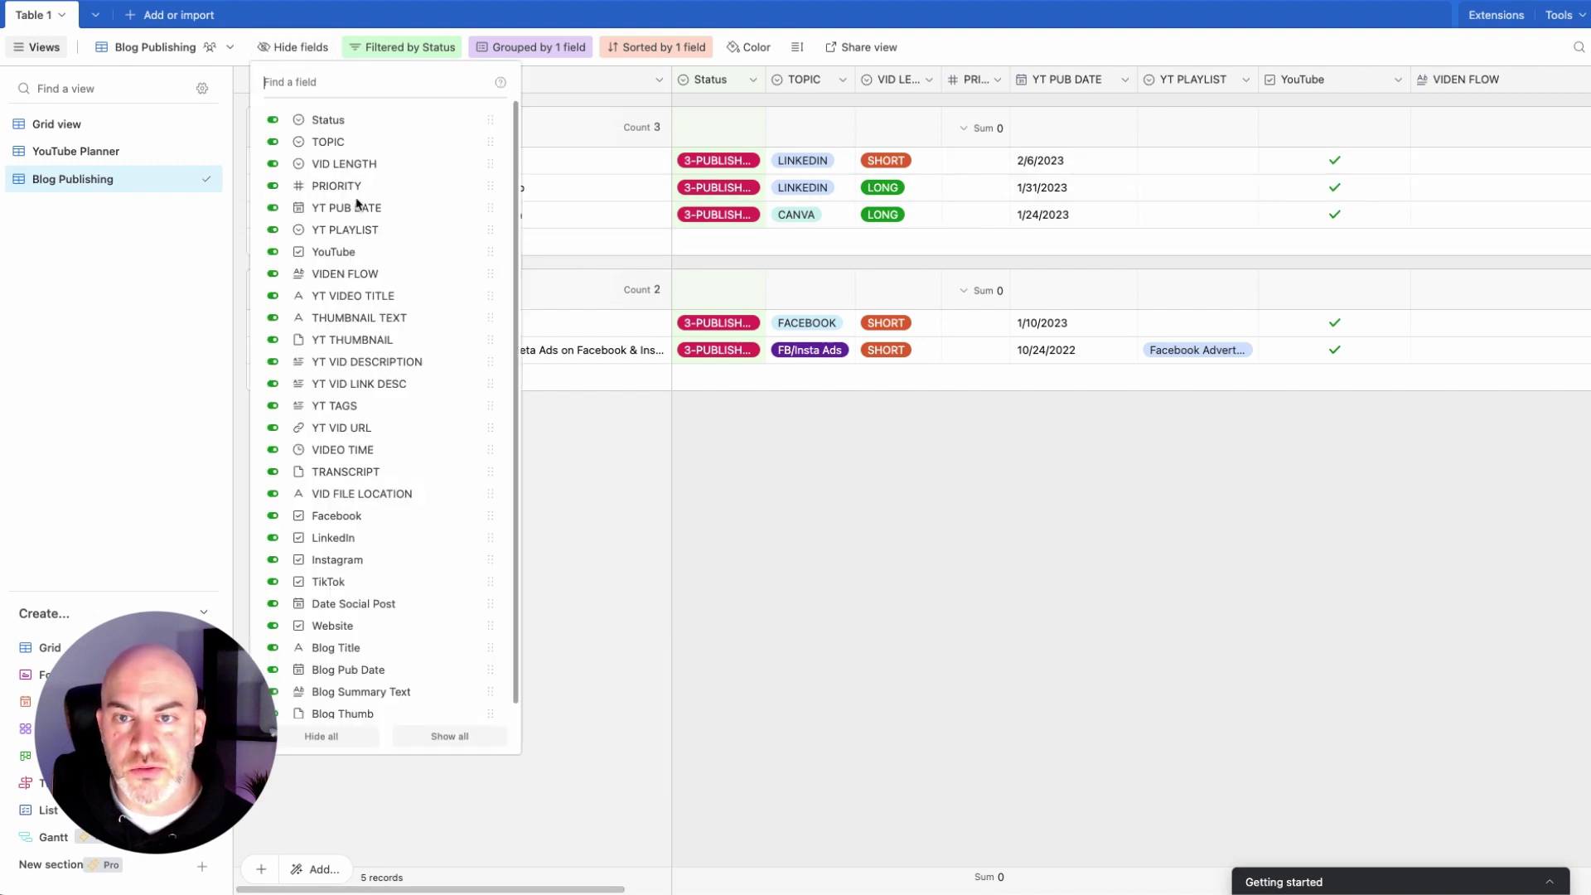
left_click(272, 185)
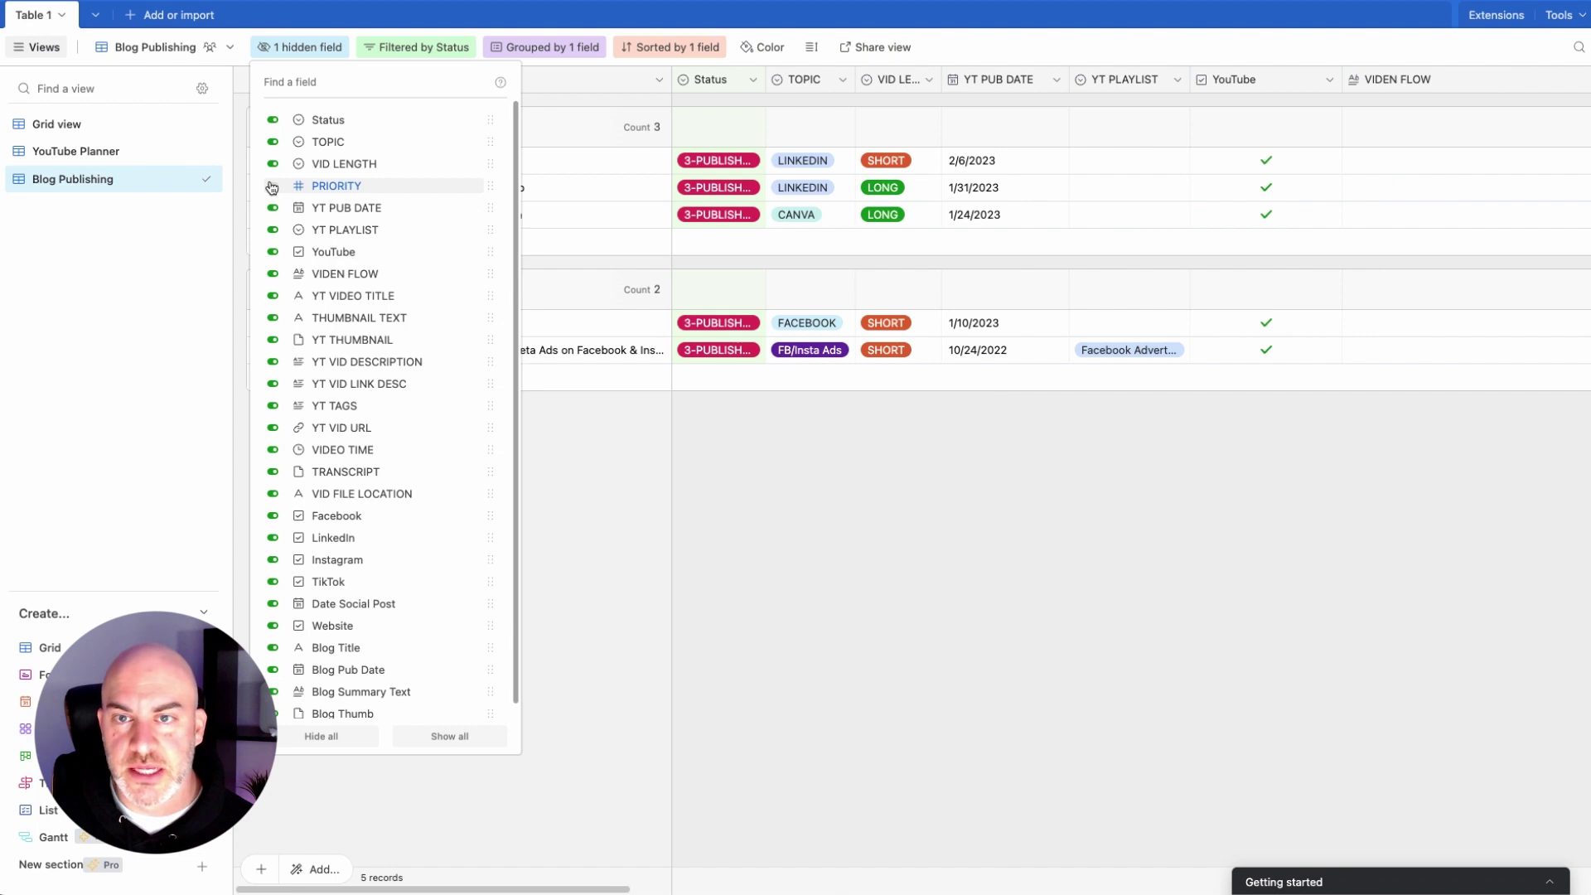
left_click(1264, 85)
Step: Move the Website column so that it directly follows VID LENGTH
scroll(1263, 86, "right", 10)
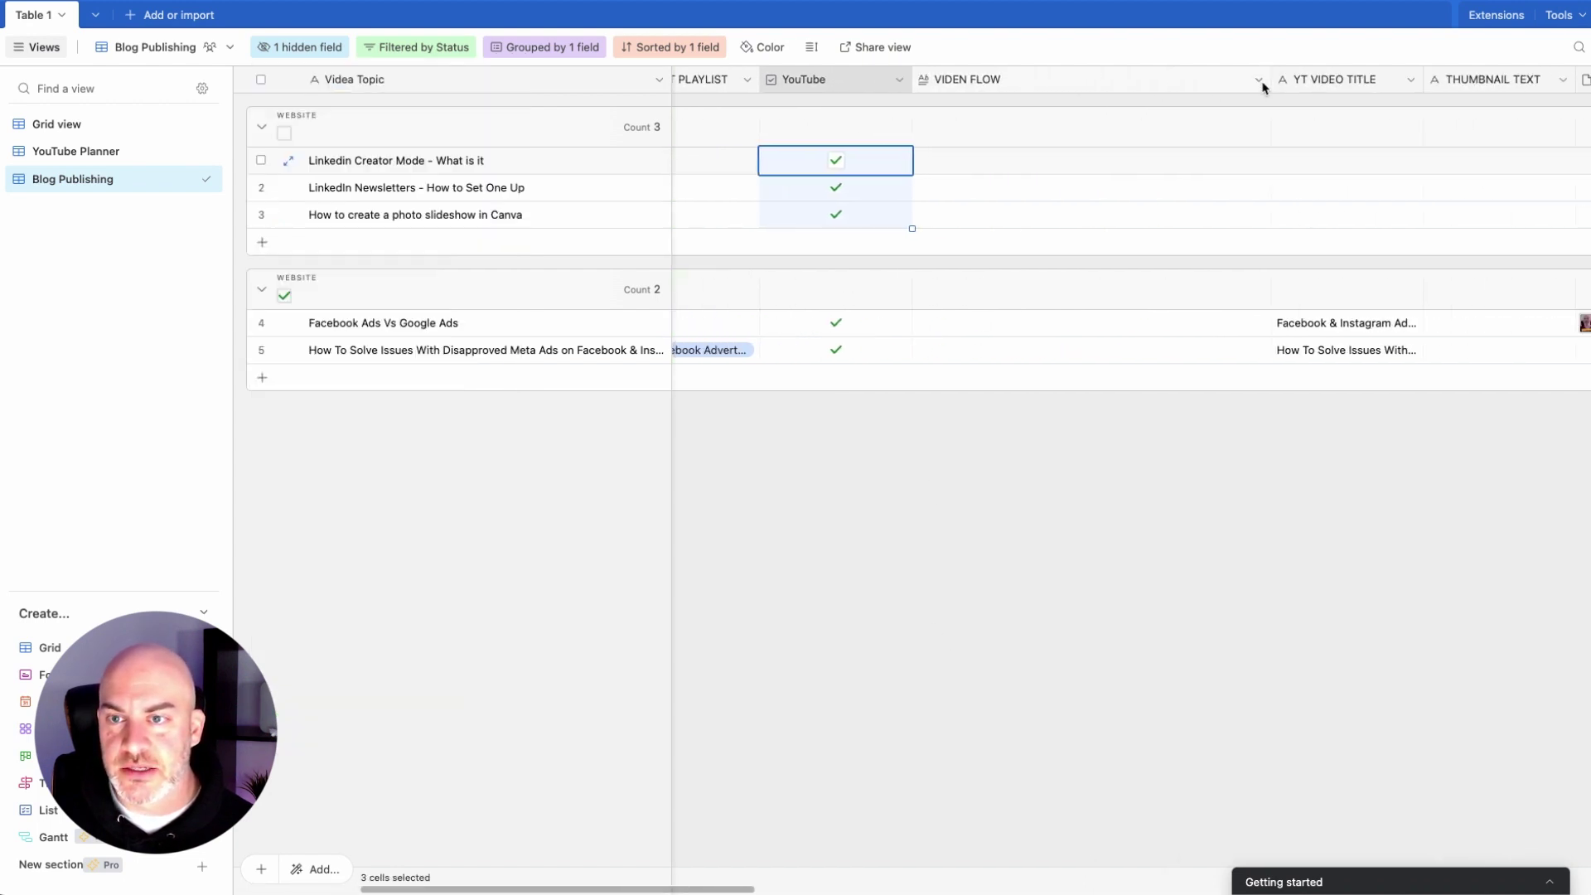
scroll(1263, 84, "right", 10)
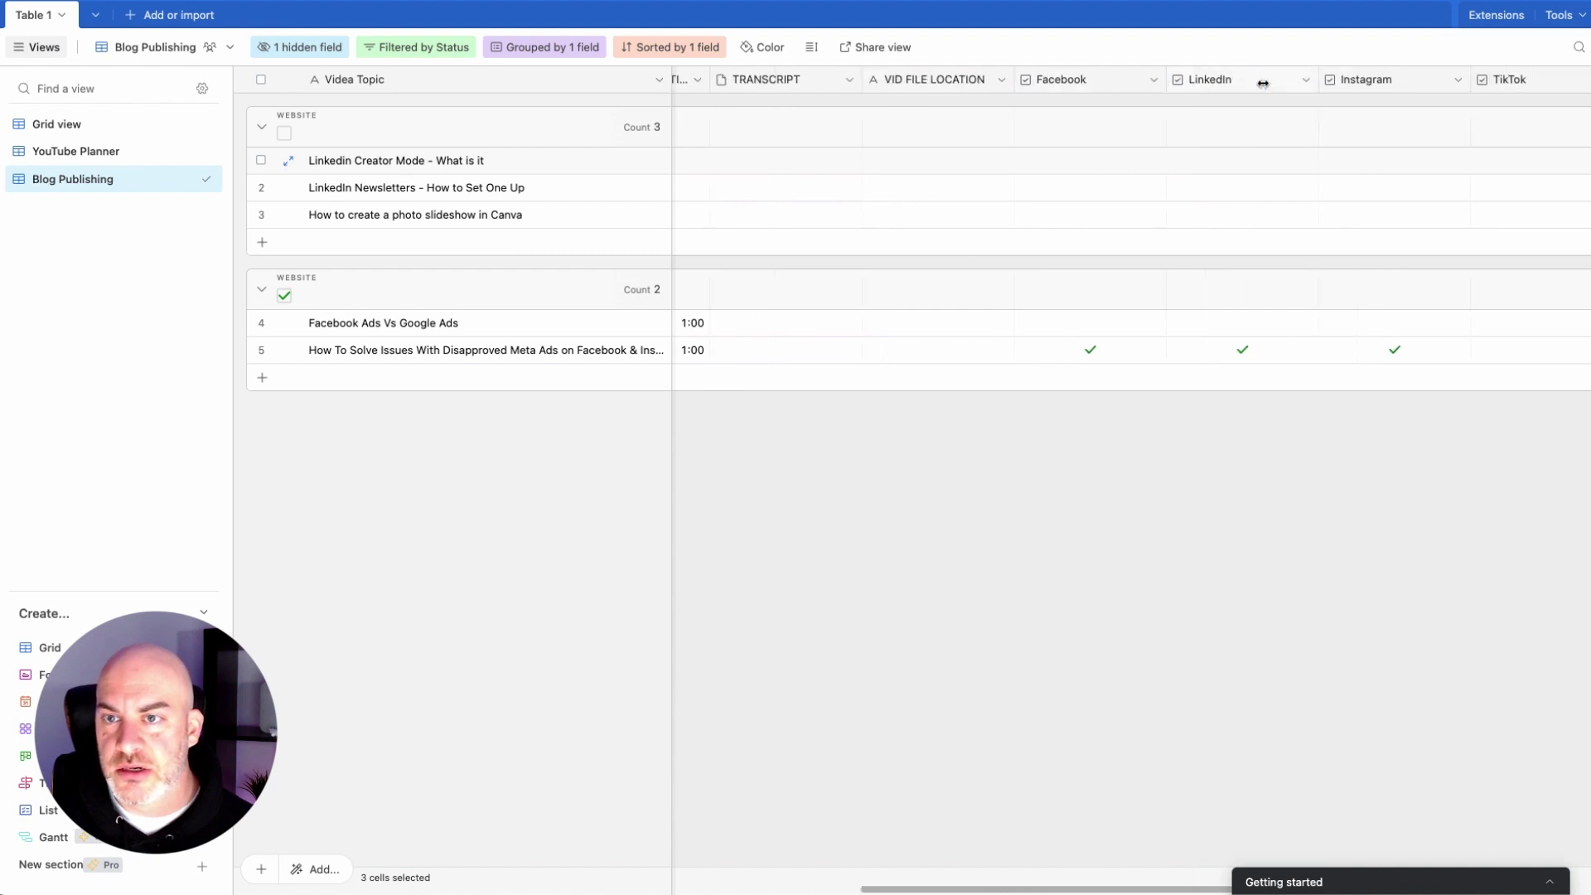
scroll(1263, 84, "right", 5)
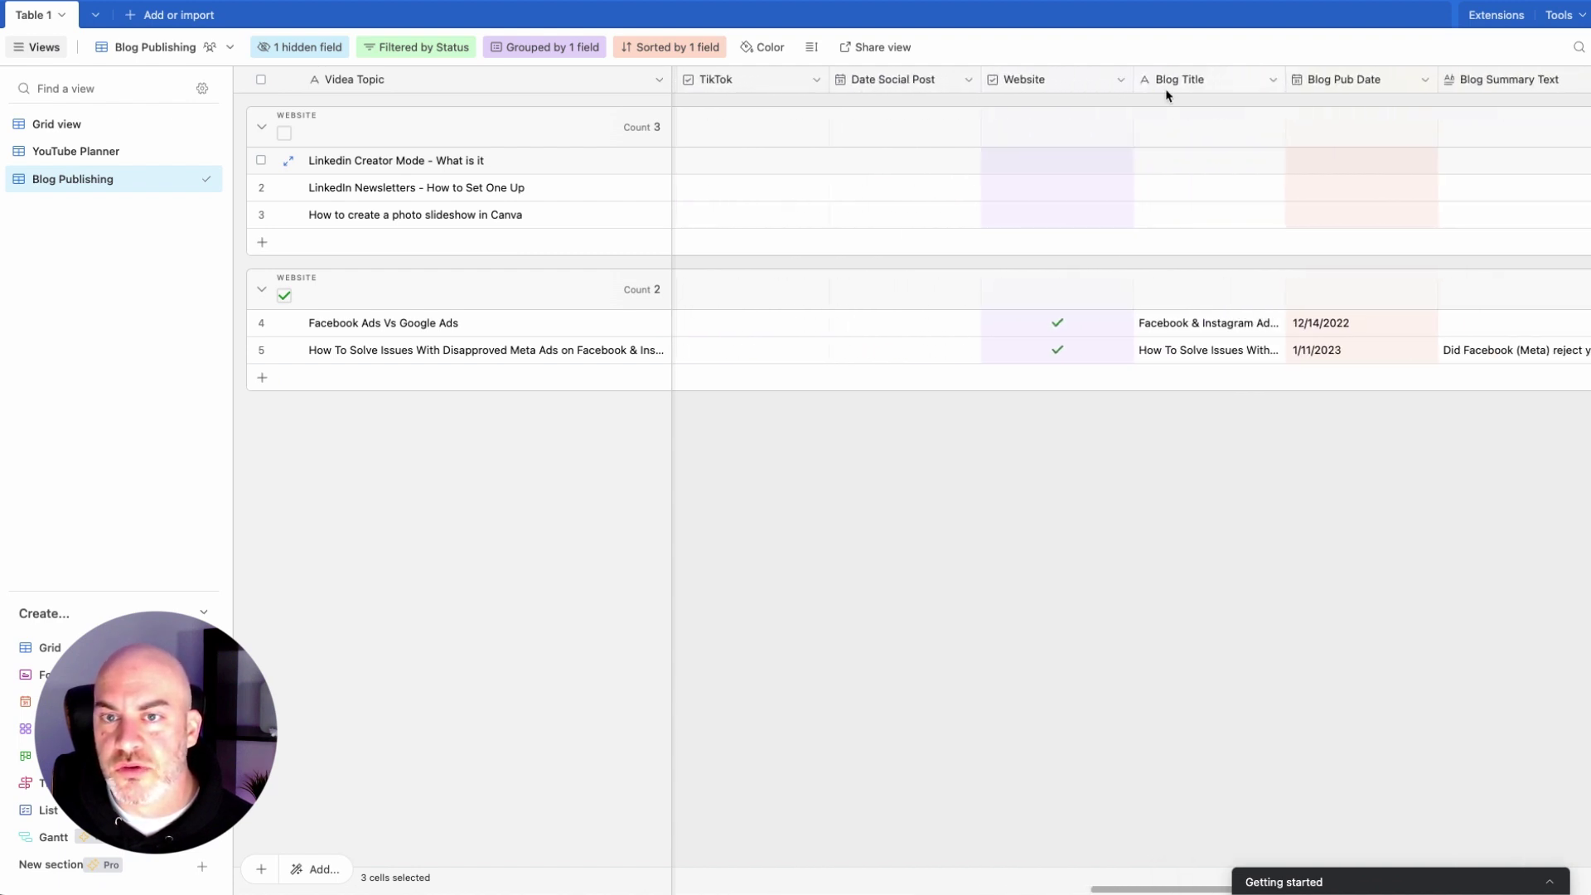
left_click_drag(850, 106, 943, 80)
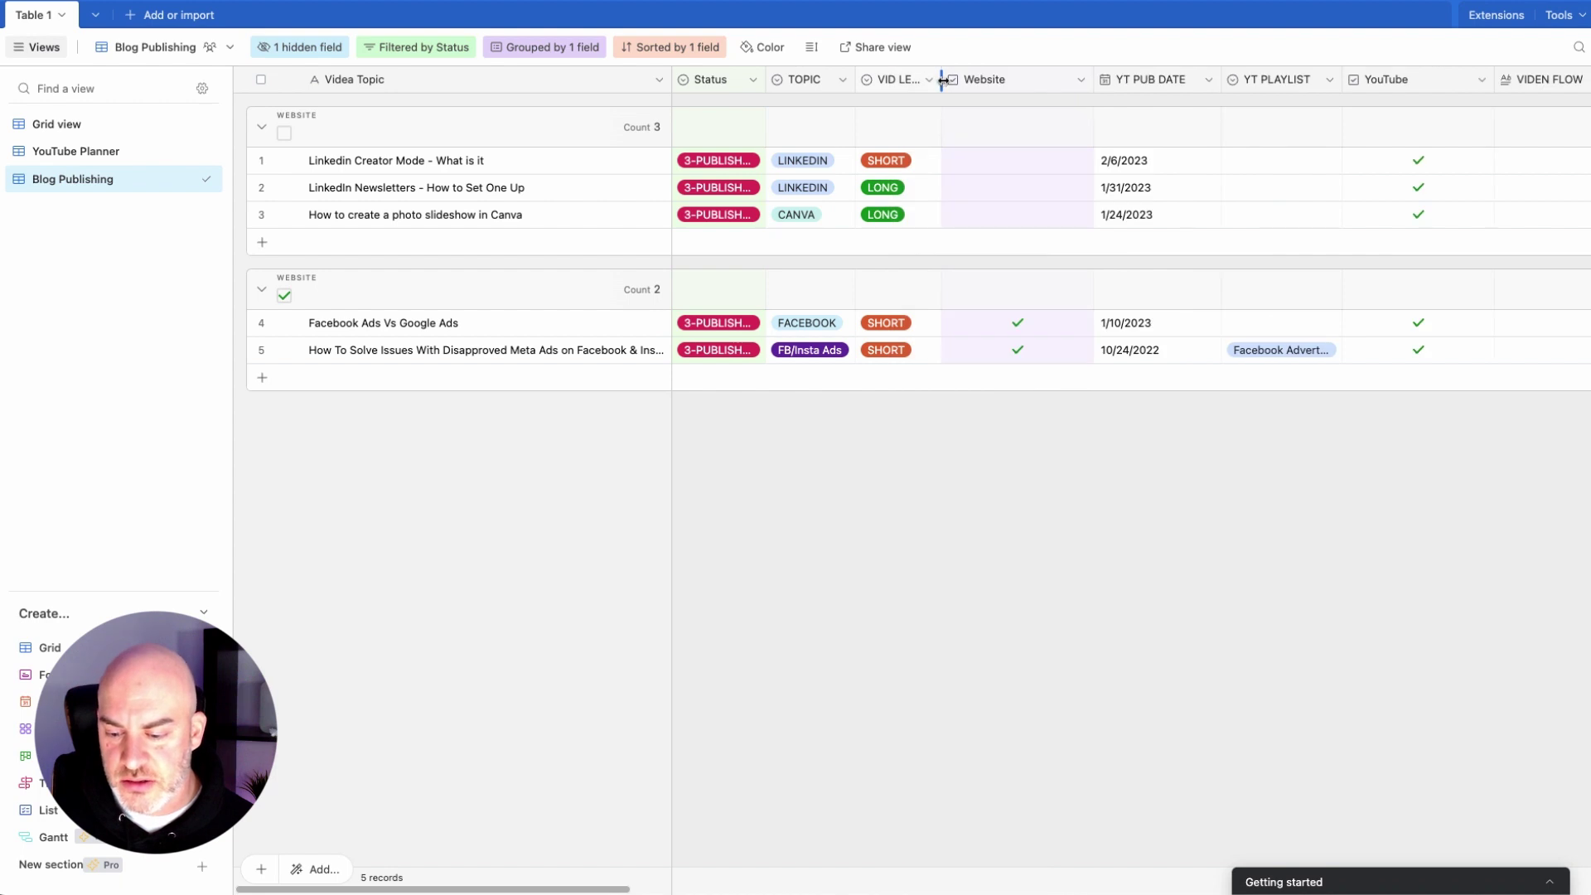
Step: Move the Blog Pub Date column directly after Website, and the Blog Title column directly after Blog Pub Date
scroll(1128, 255, "right", 15)
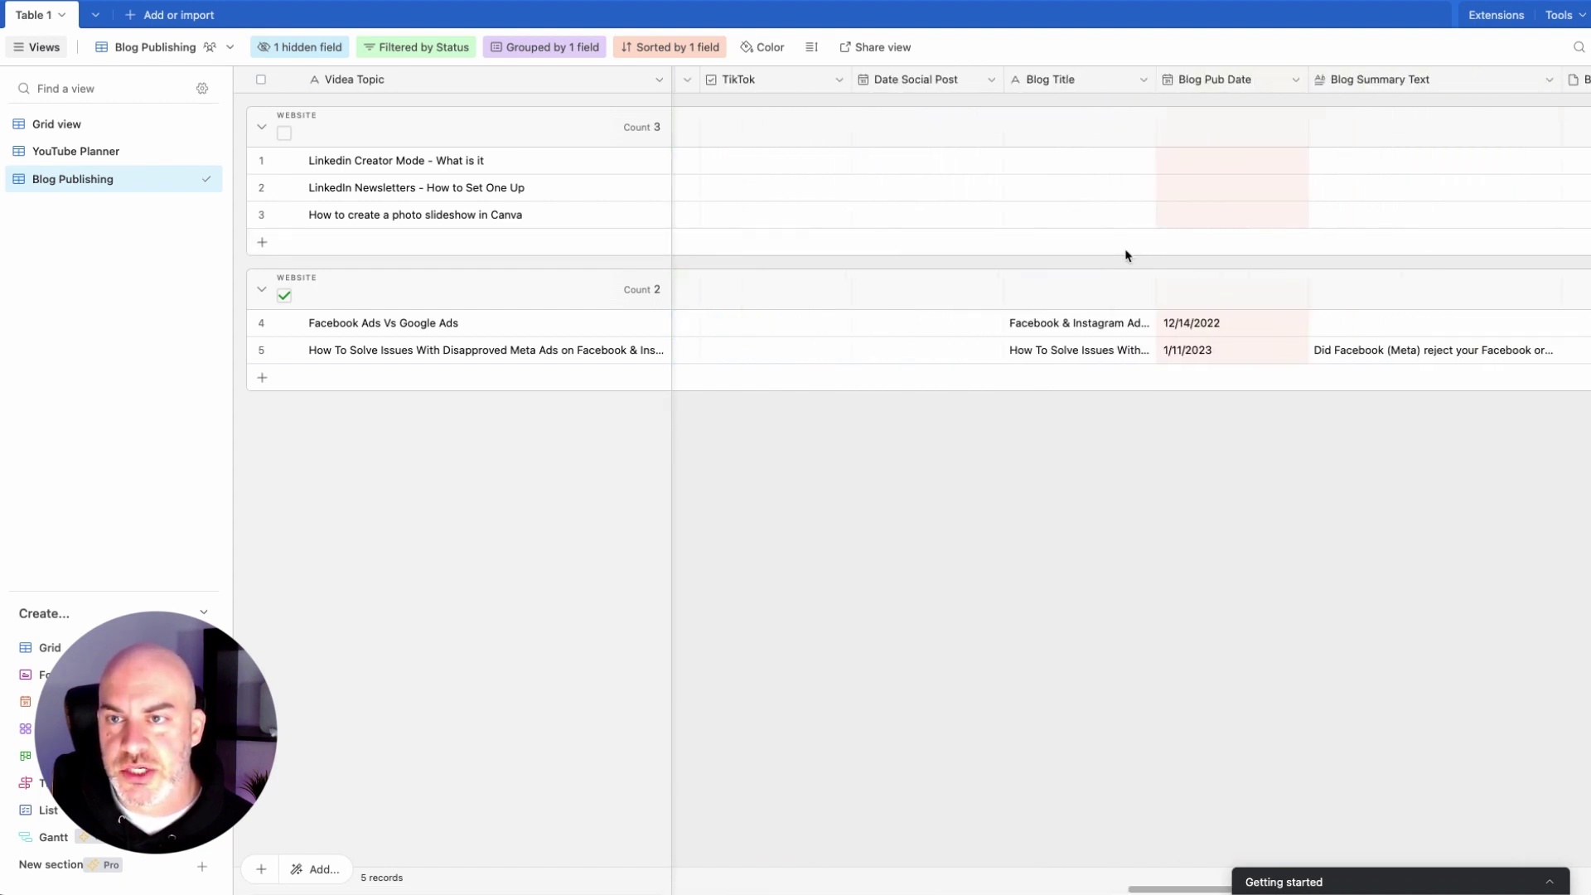
left_click_drag(991, 84, 1117, 97)
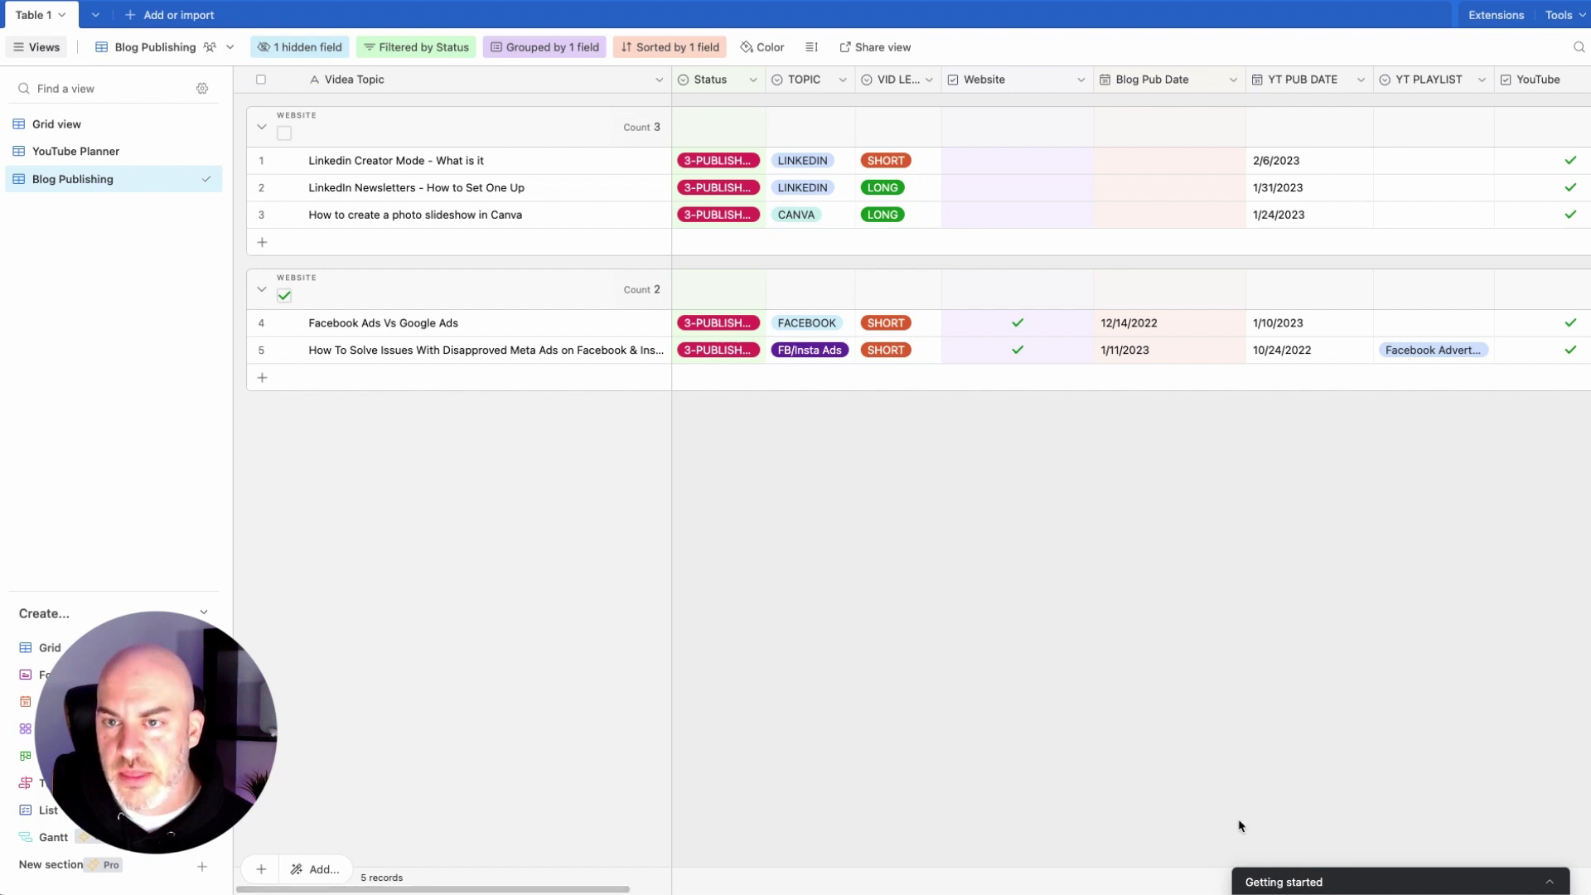
scroll(1239, 824, "right", 15)
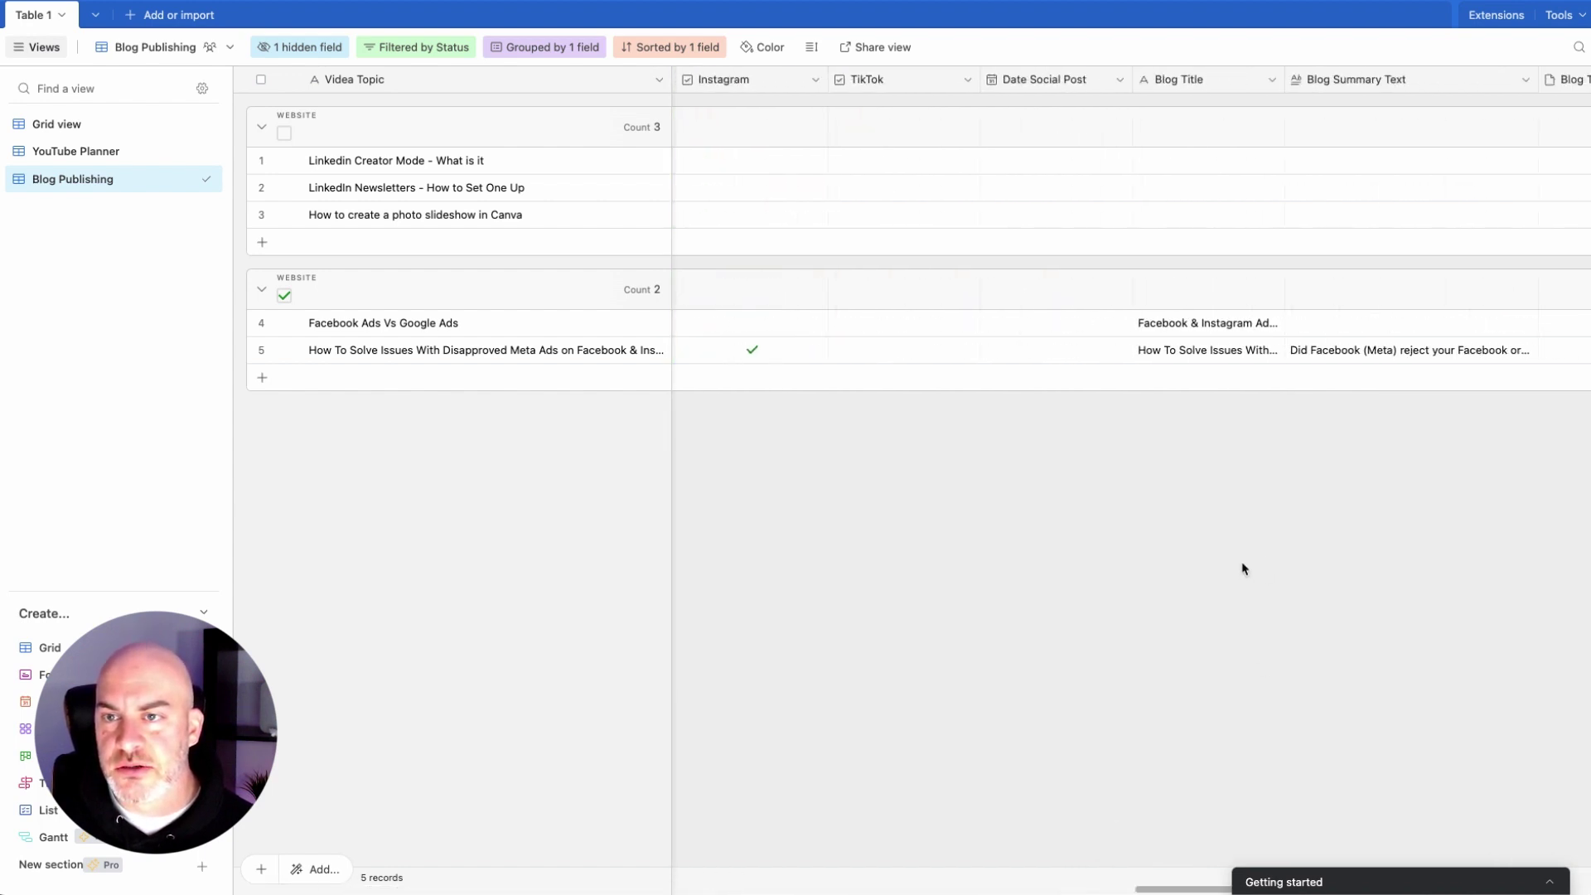
scroll(1243, 569, "right", 4)
left_click_drag(956, 77, 1257, 87)
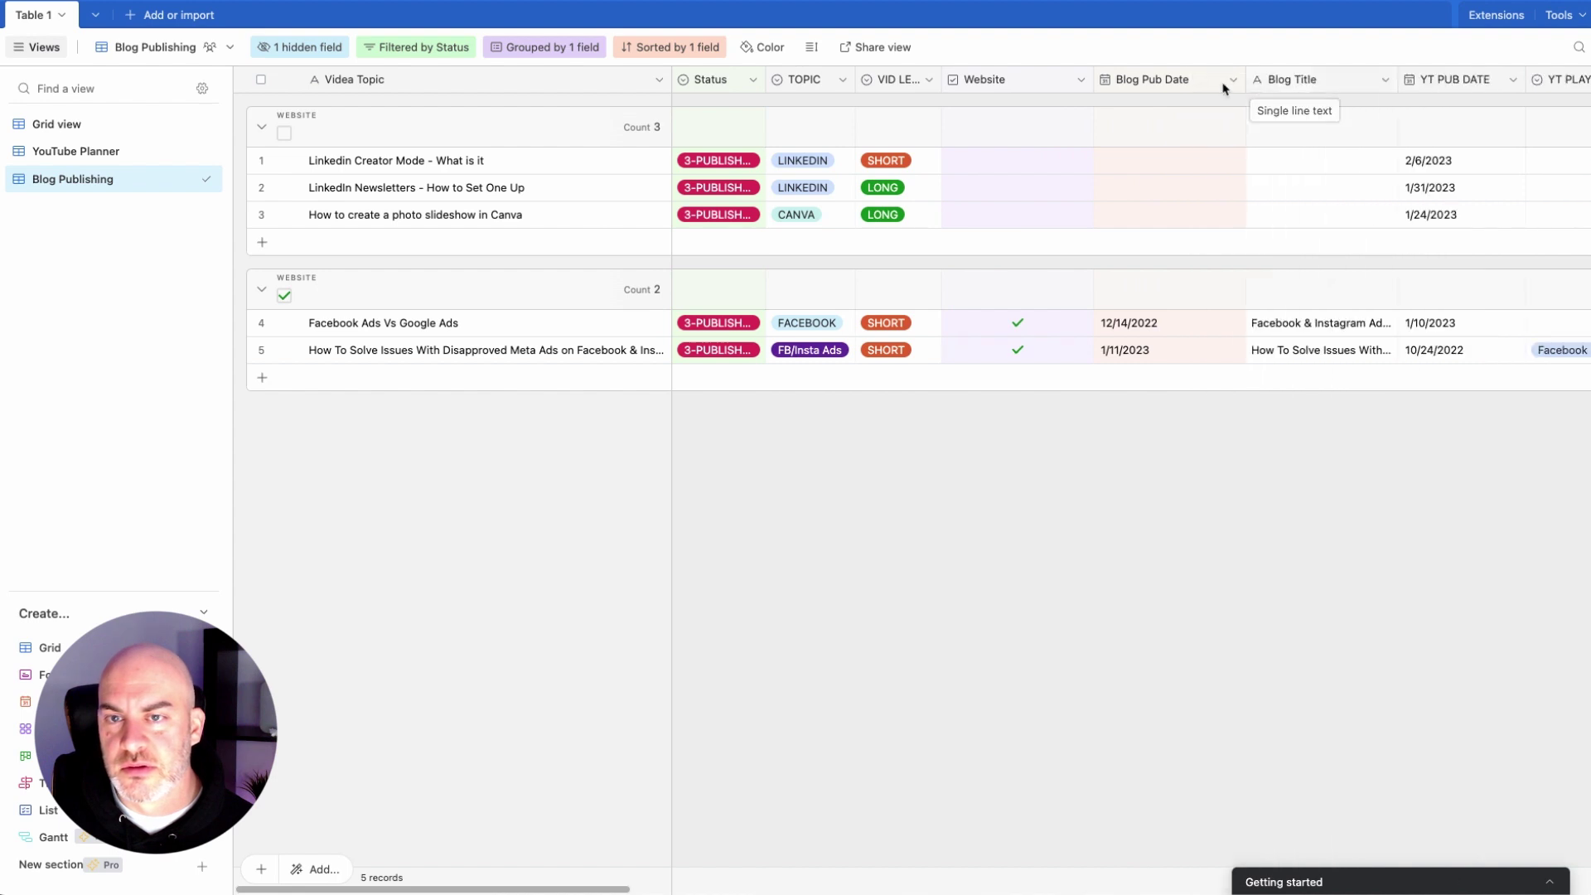
Step: Narrow the Website, Blog Pub Date and Videa Topic columns, and collapse the views sidebar to make room for the grid
left_click_drag(1088, 77, 993, 81)
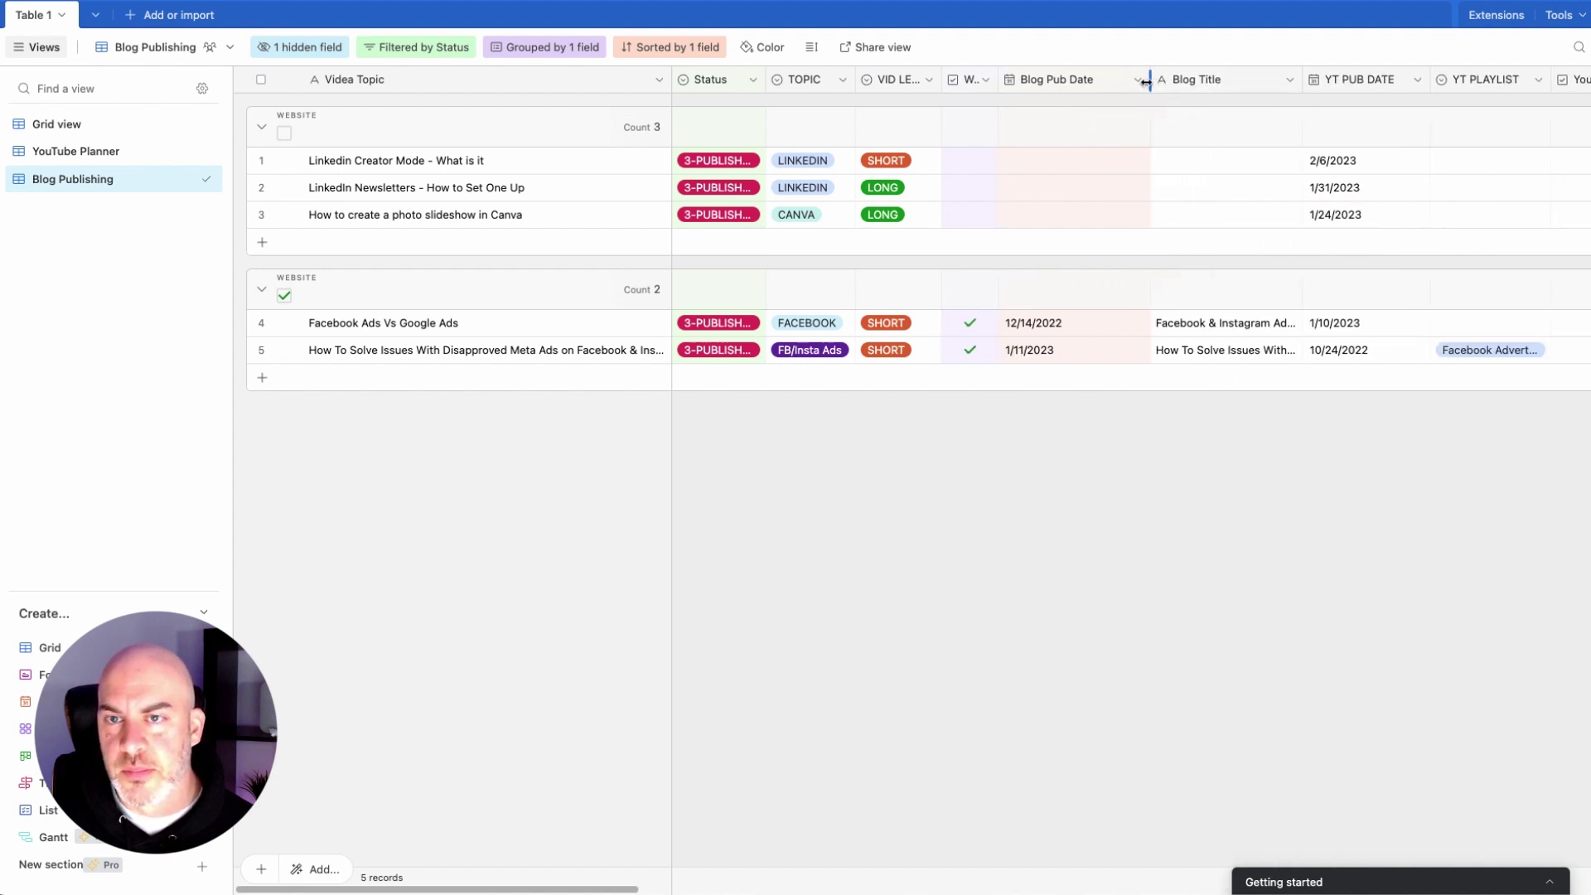
left_click_drag(1148, 80, 1096, 82)
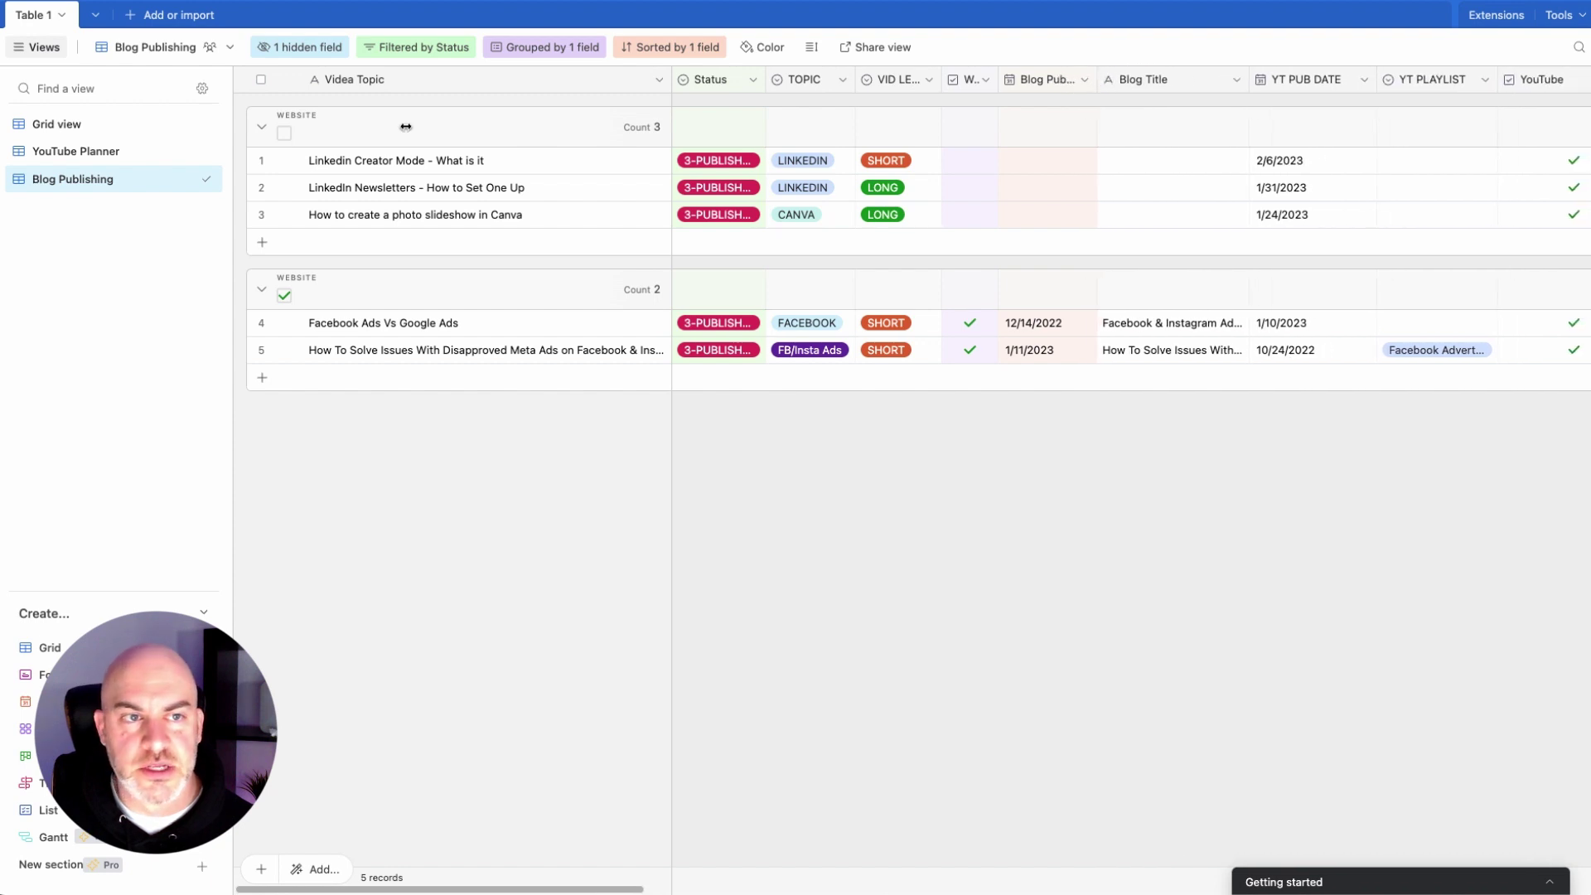
left_click(45, 48)
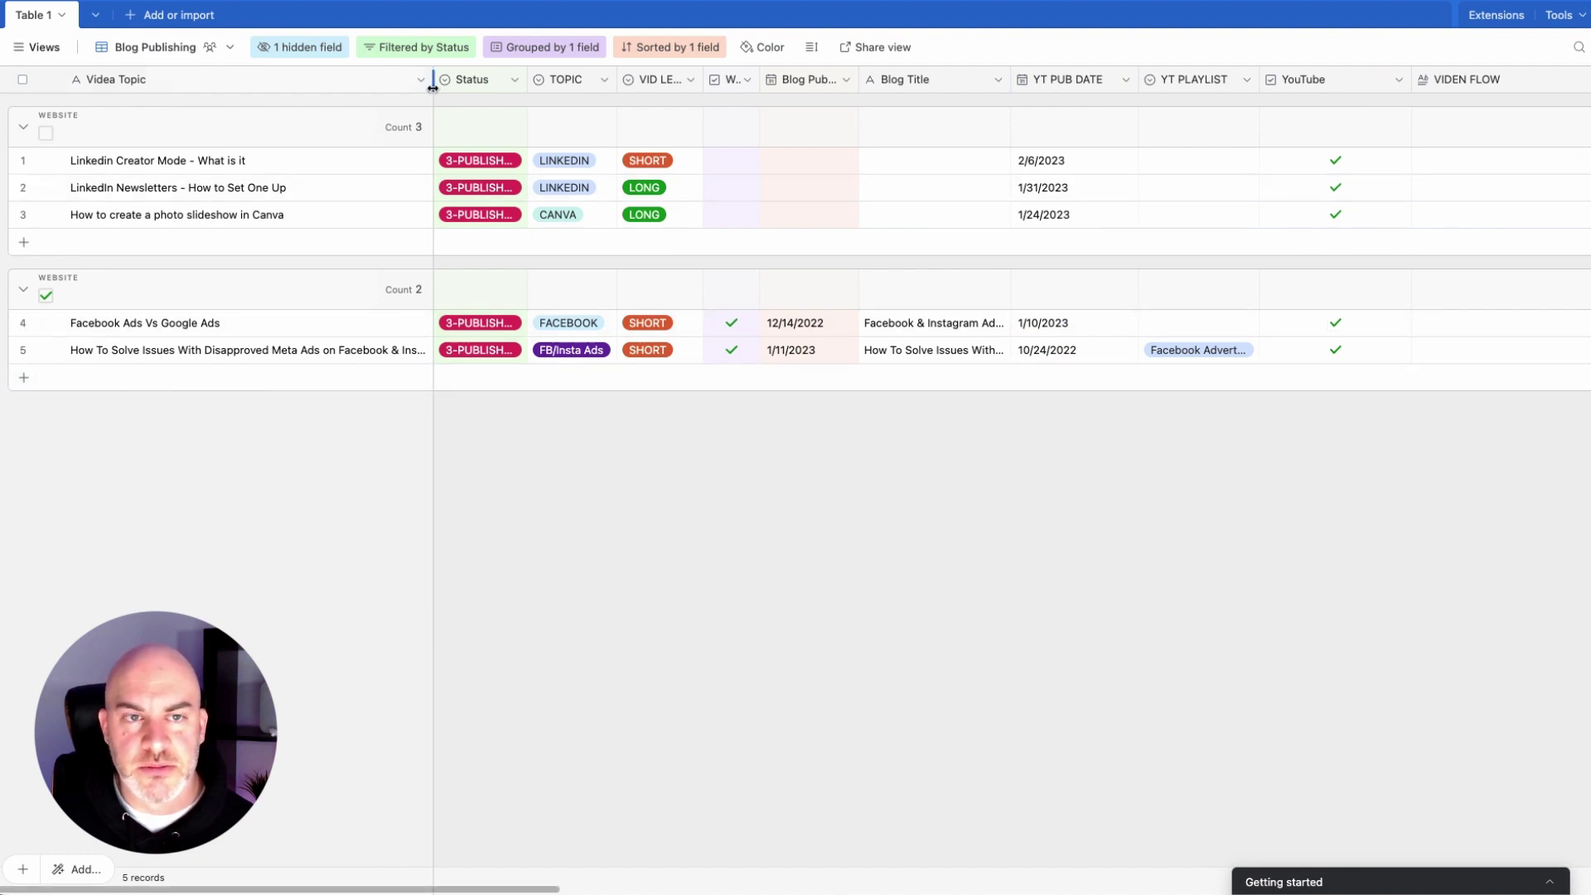
left_click_drag(431, 86, 409, 86)
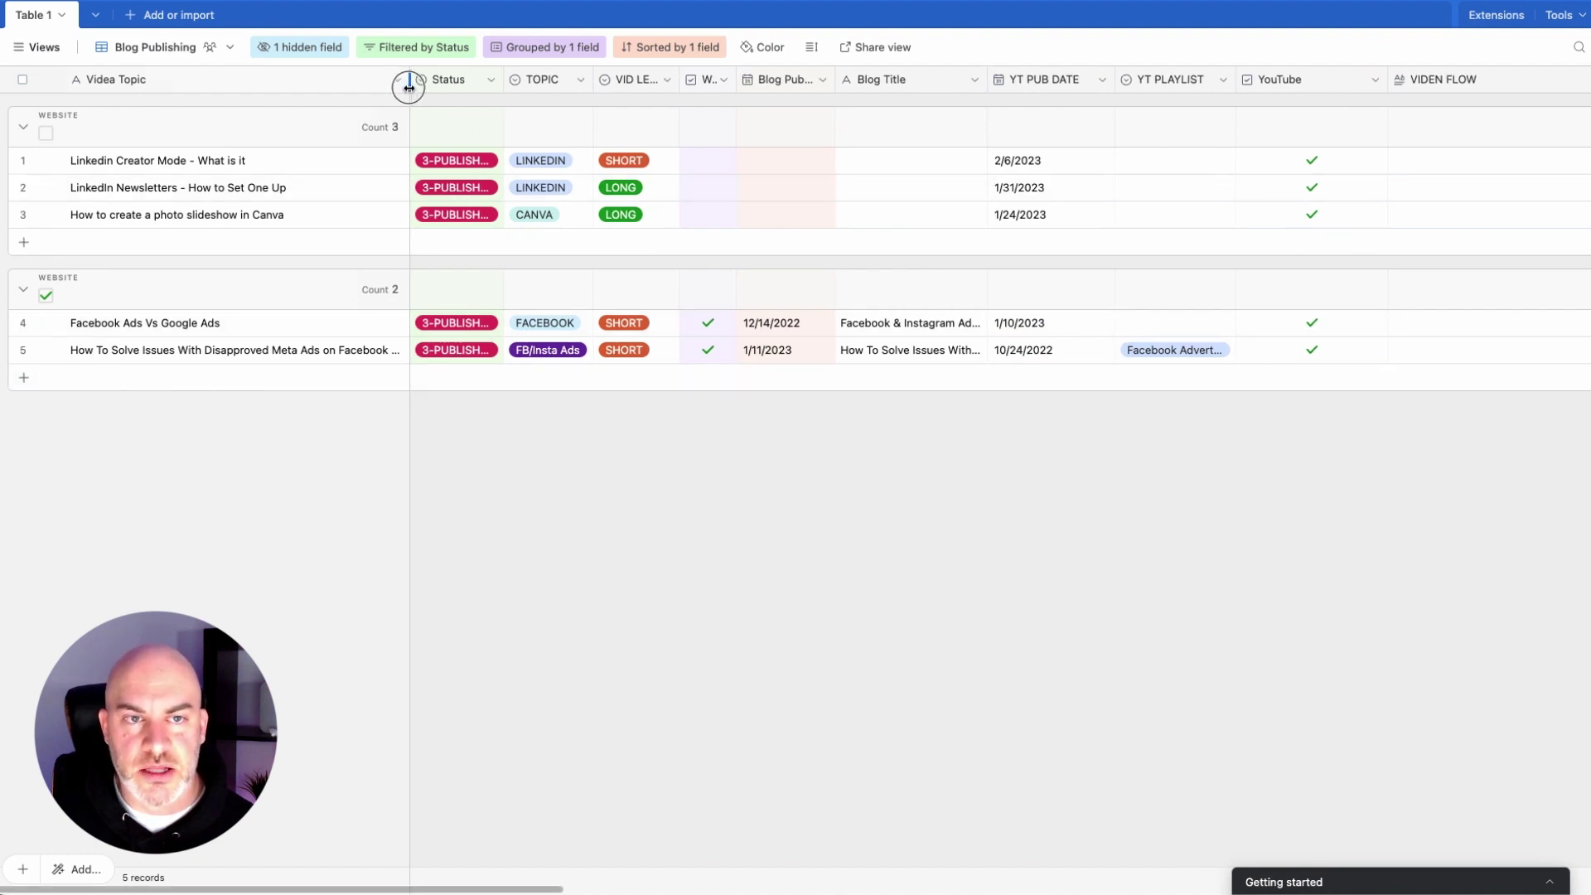
left_click(33, 48)
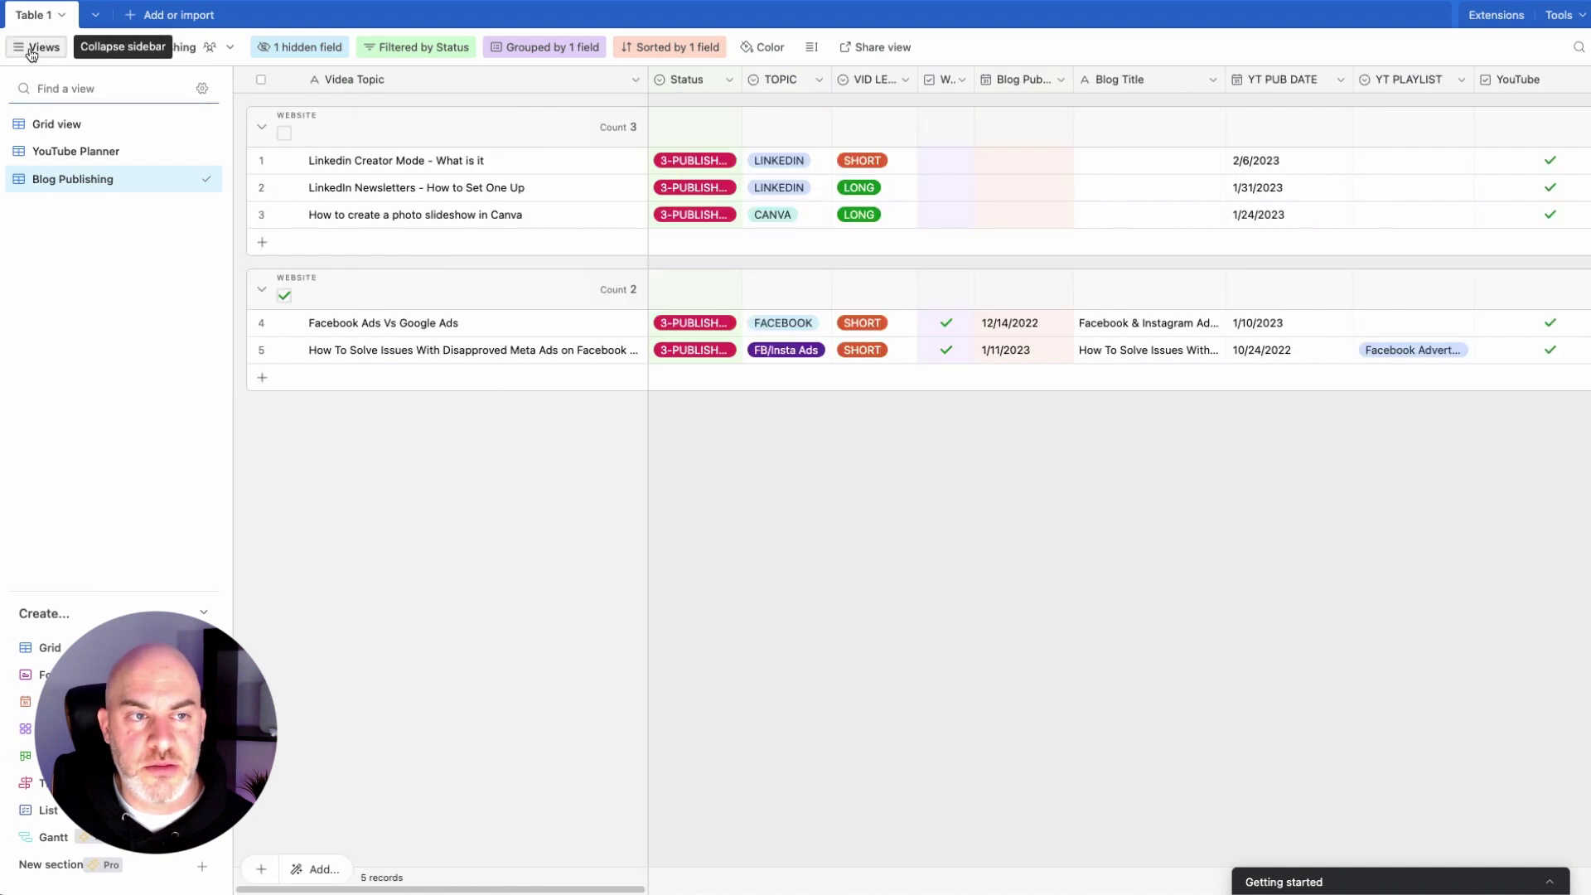
left_click(37, 47)
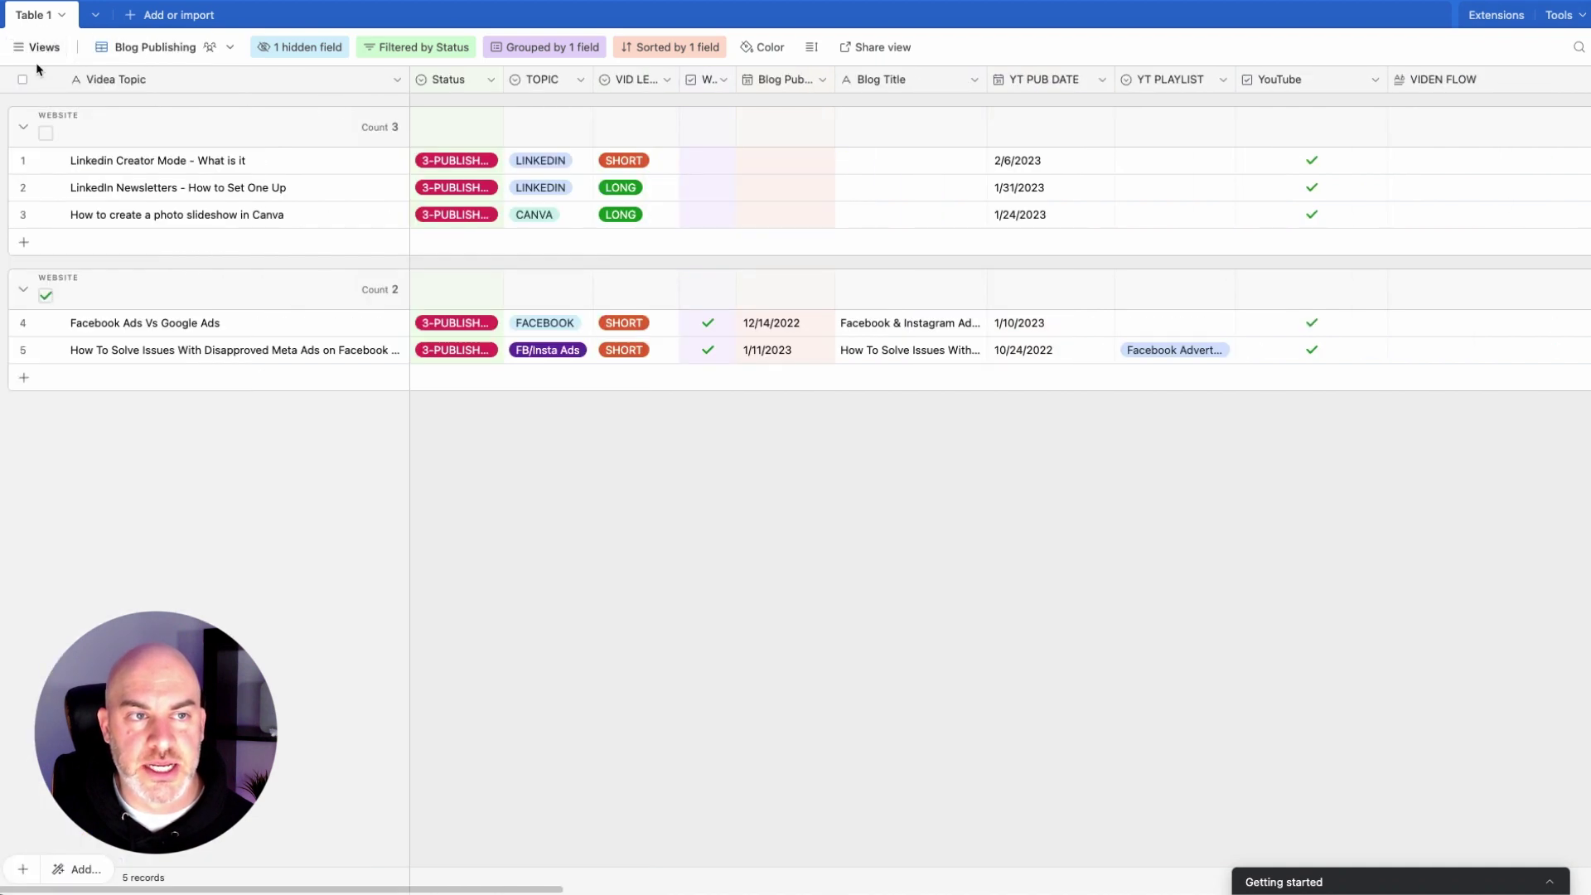
mouse_move(40, 48)
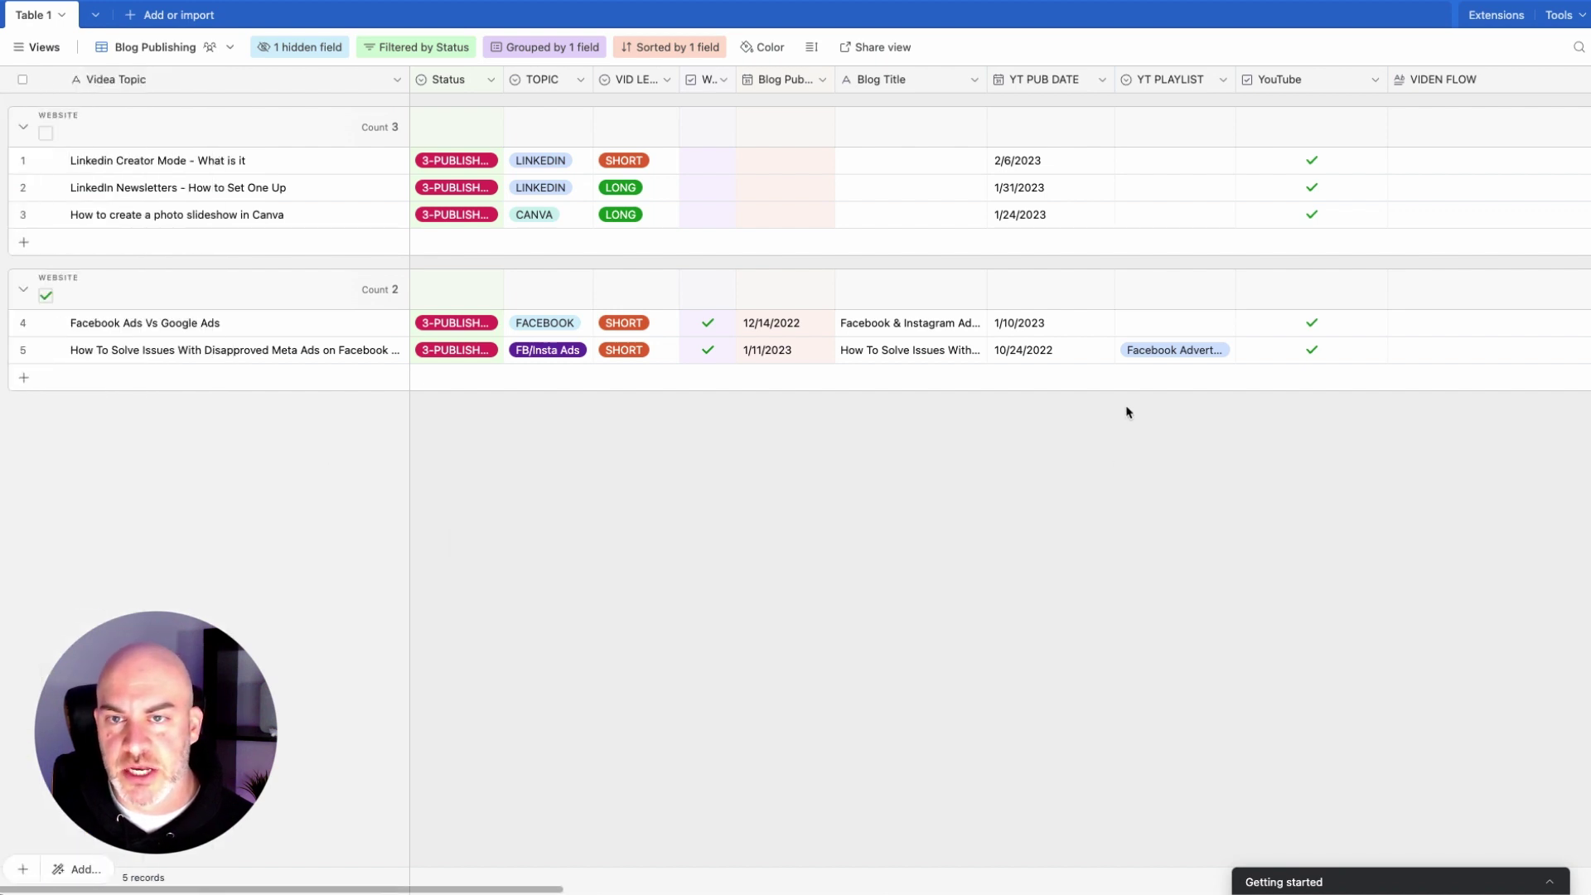
Step: Move the Blog Summary Text column directly after Blog Title and widen it
scroll(1126, 412, "right", 1)
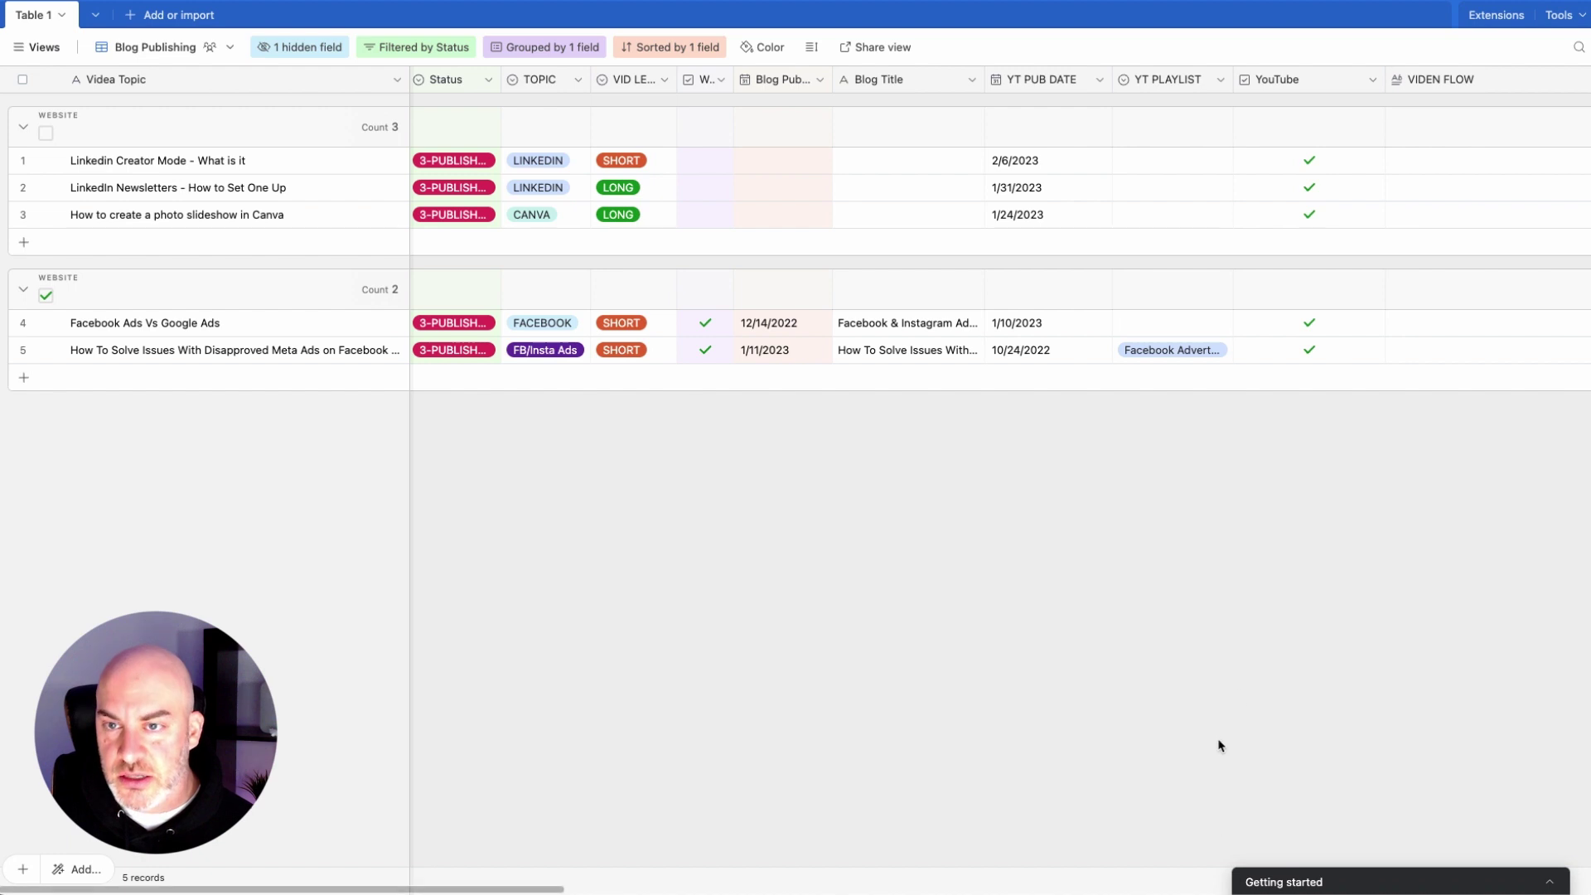
scroll(1254, 597, "right", 15)
scroll(1254, 599, "right", 5)
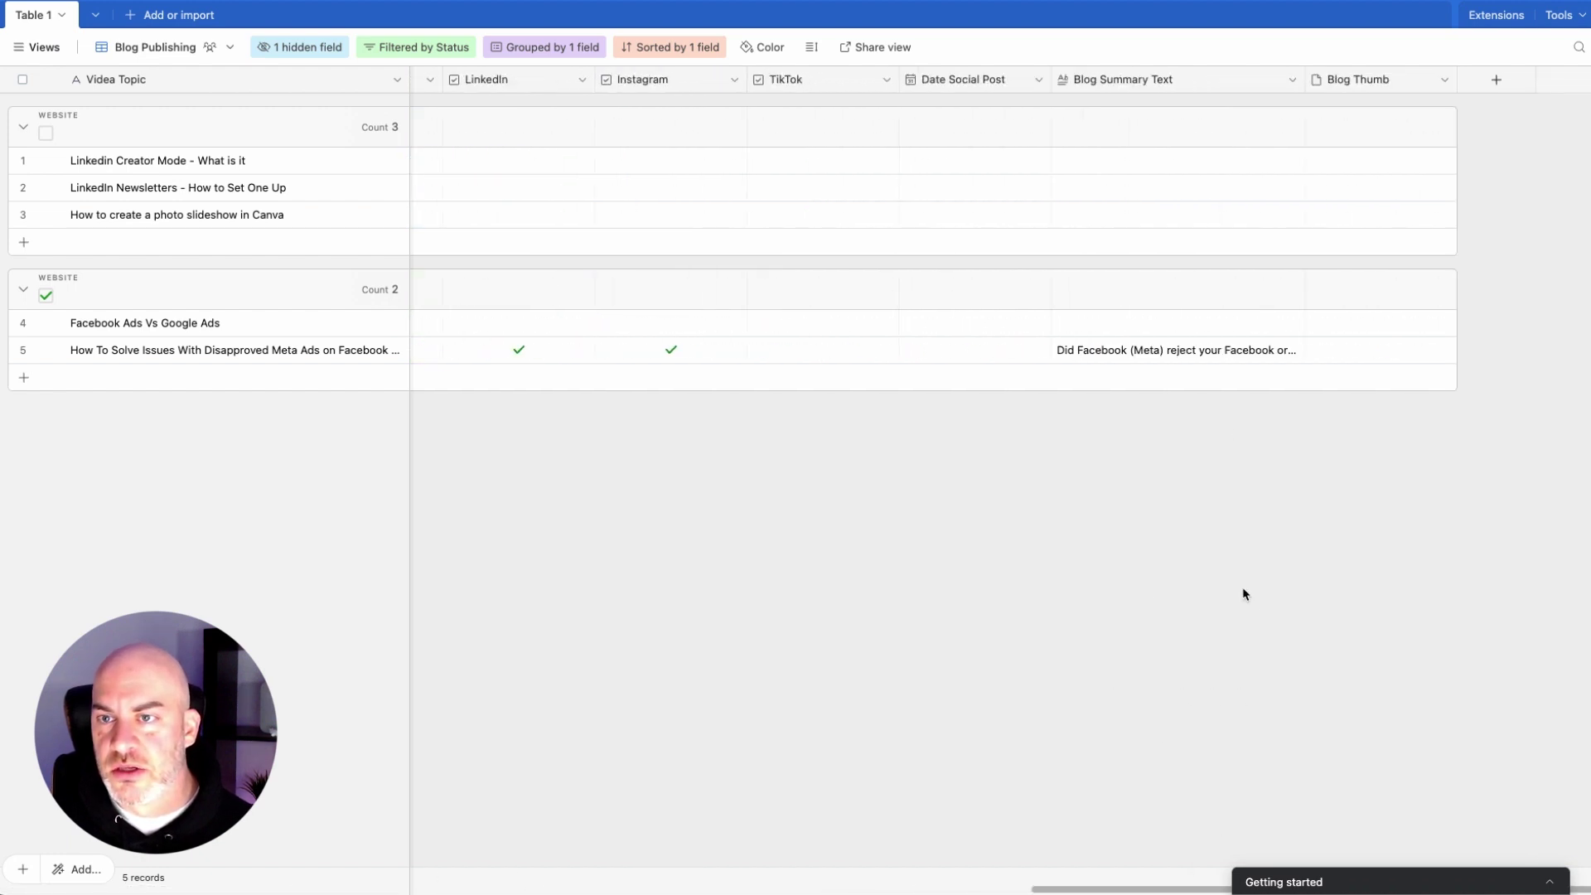
left_click(1173, 81)
left_click_drag(1171, 81, 380, 112)
left_click_drag(1235, 79, 1298, 76)
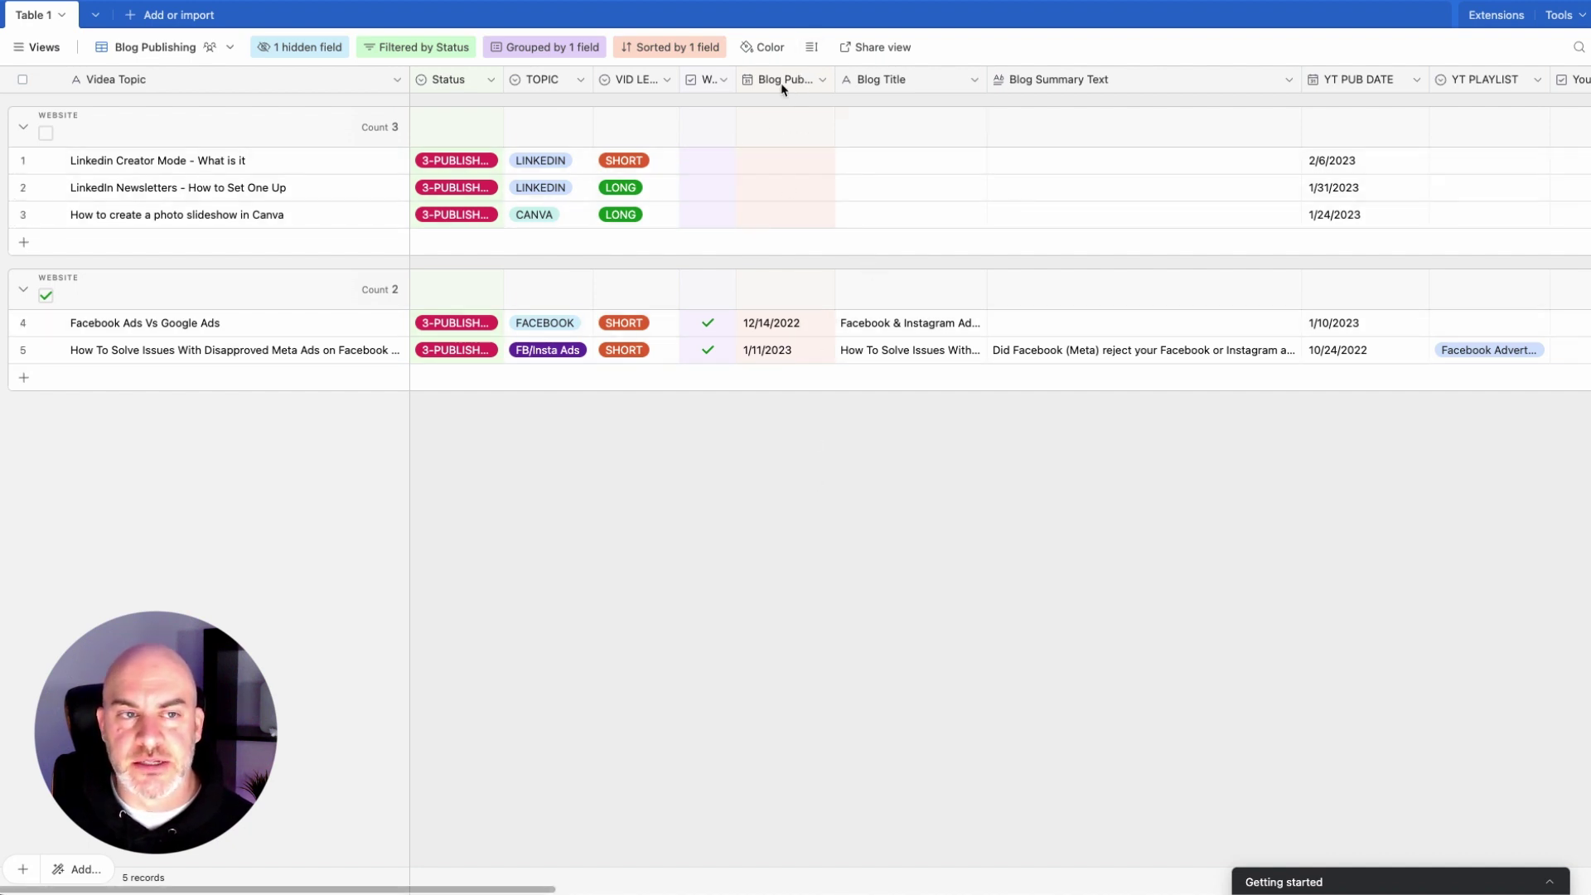
Step: Set the row height to Tall and widen the Blog Title and Blog Summary Text columns
left_click(811, 48)
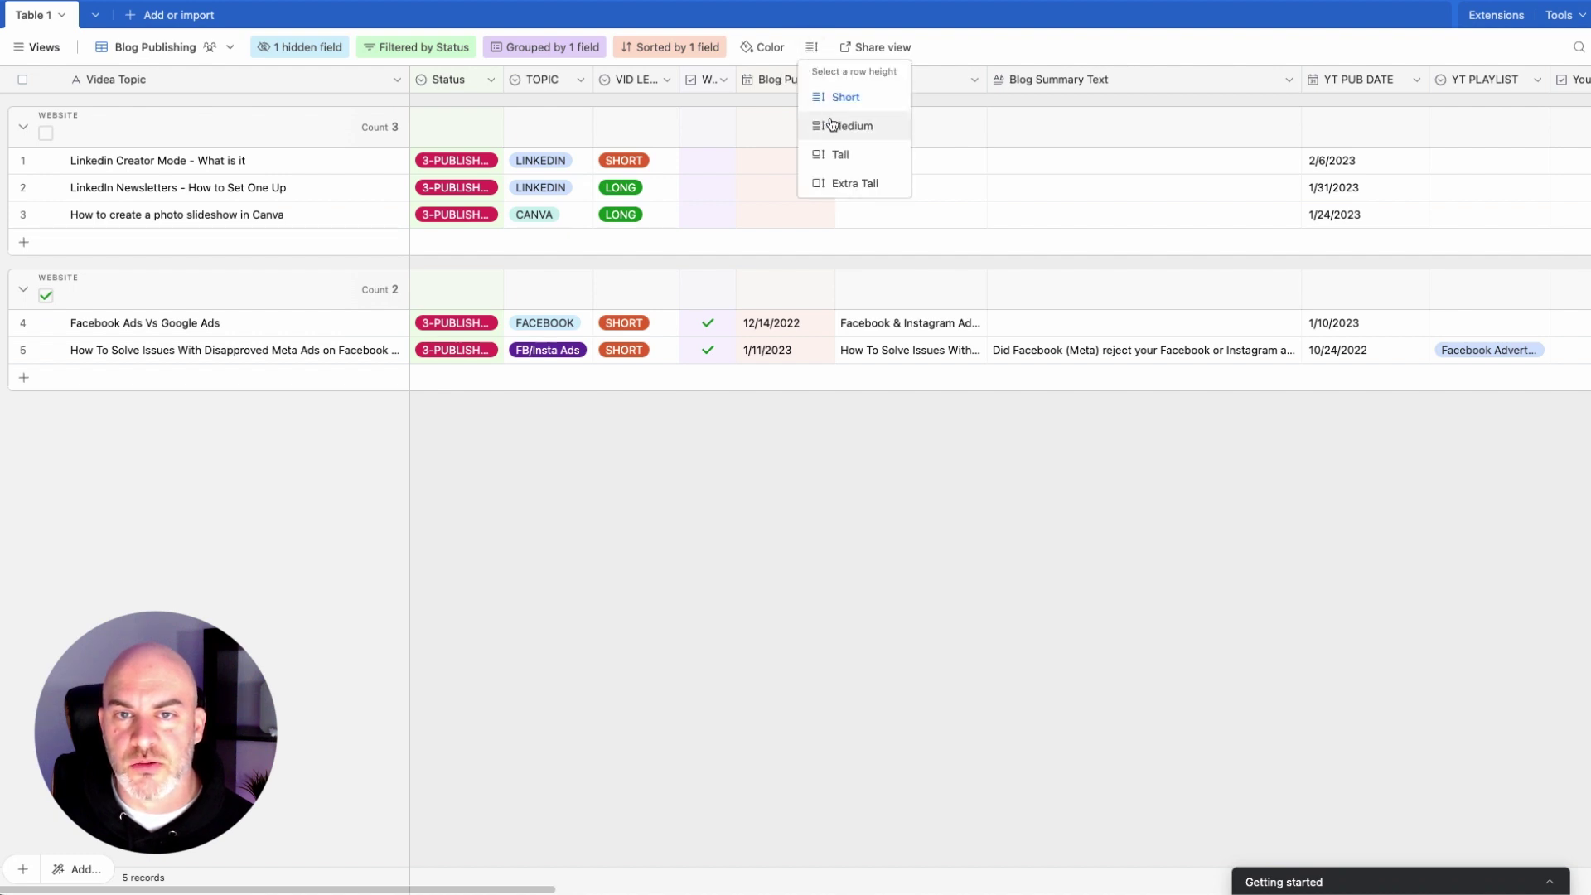
left_click(840, 156)
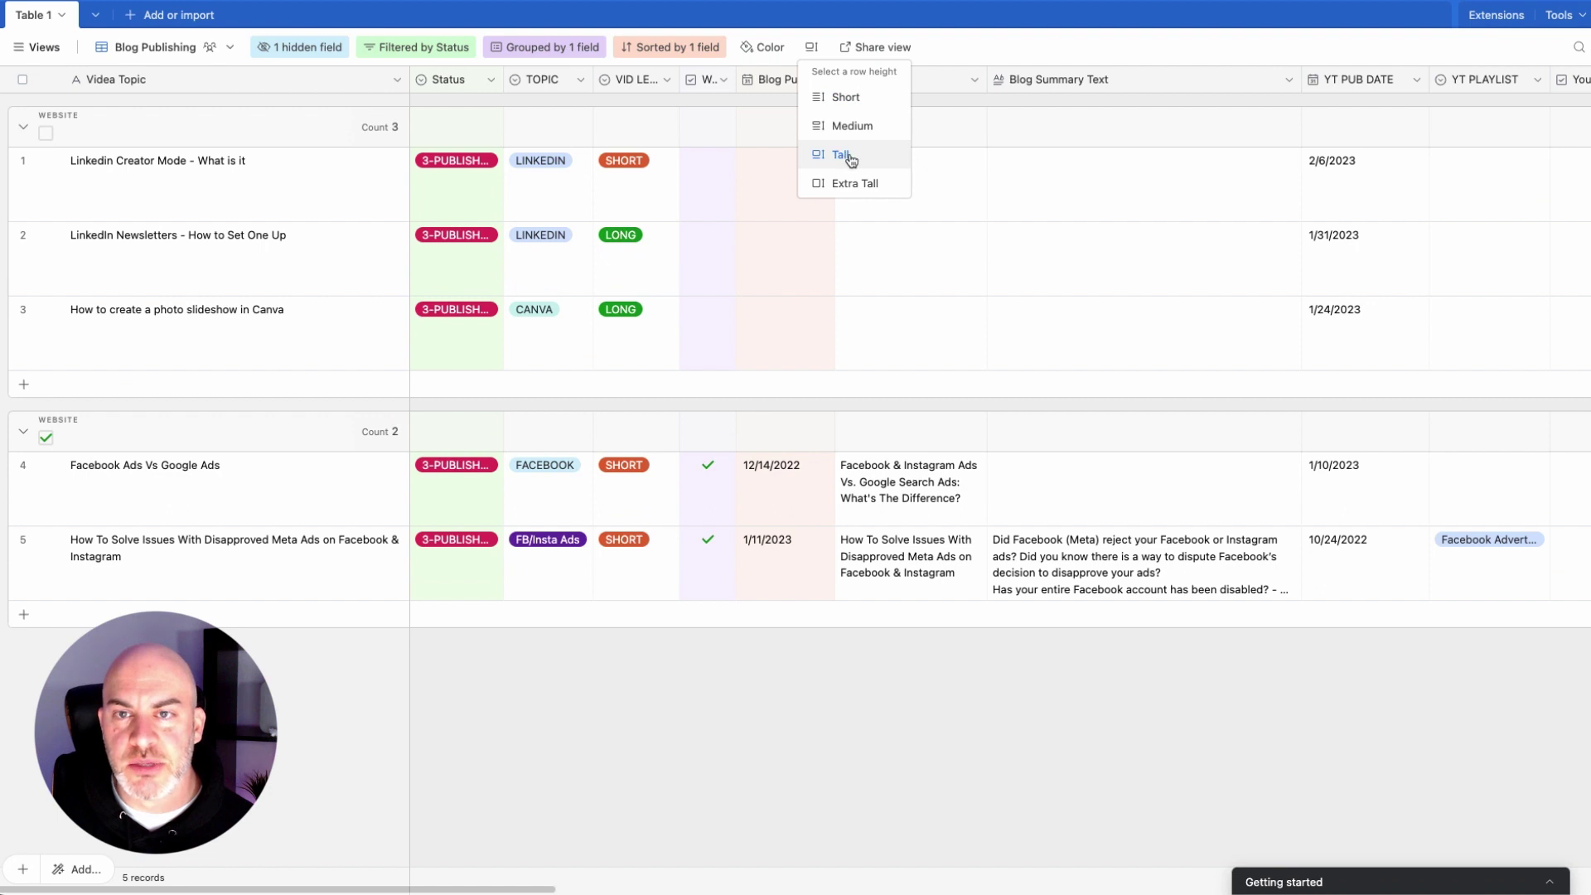
left_click(953, 687)
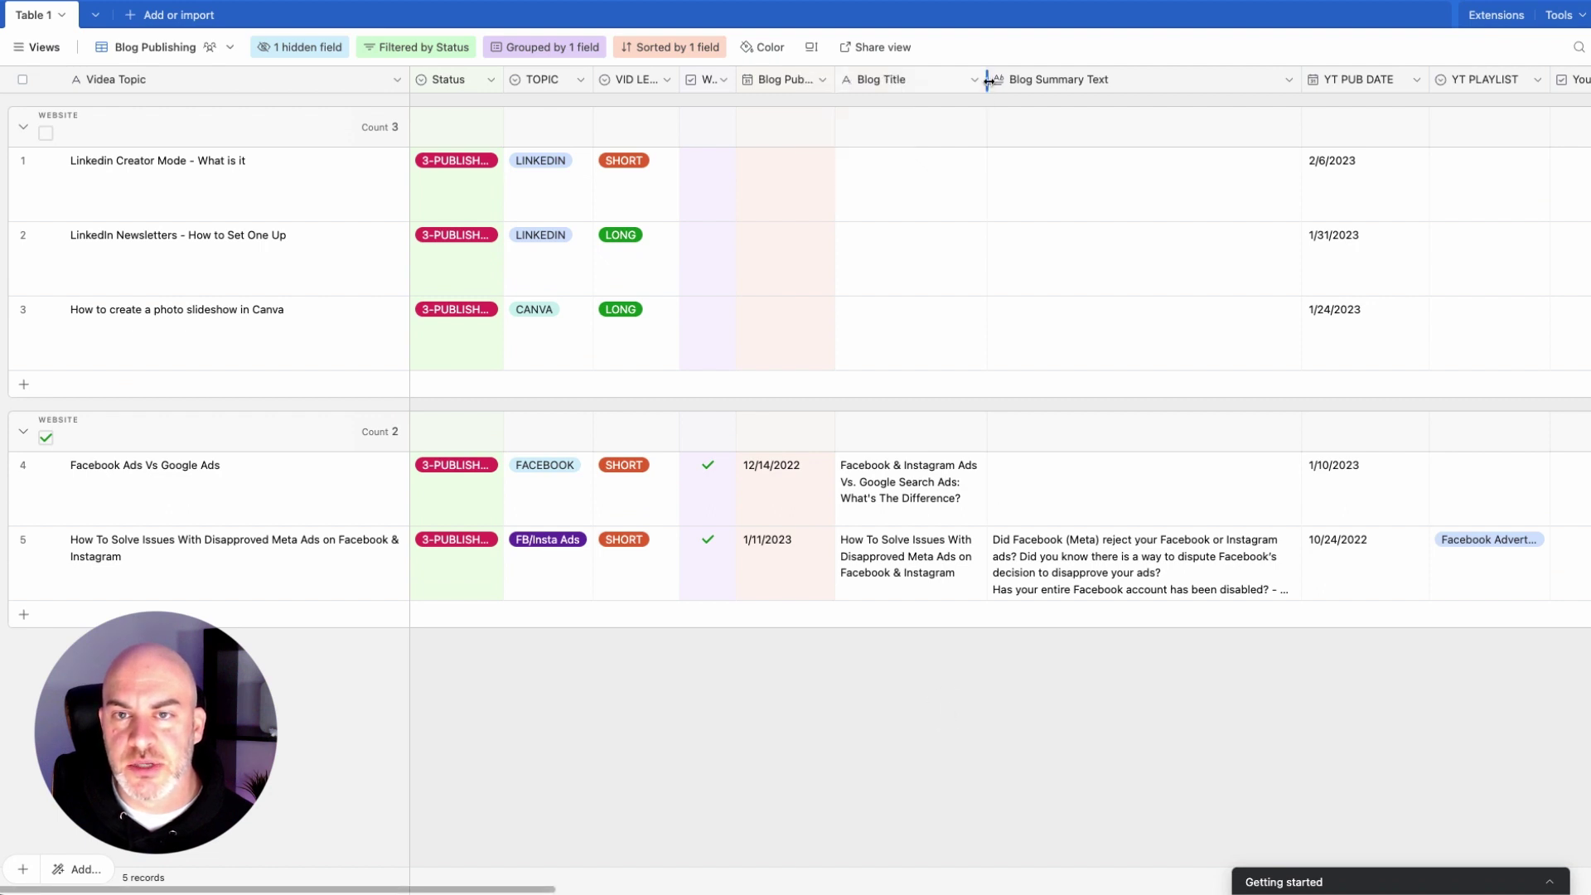
left_click_drag(1002, 80, 1072, 84)
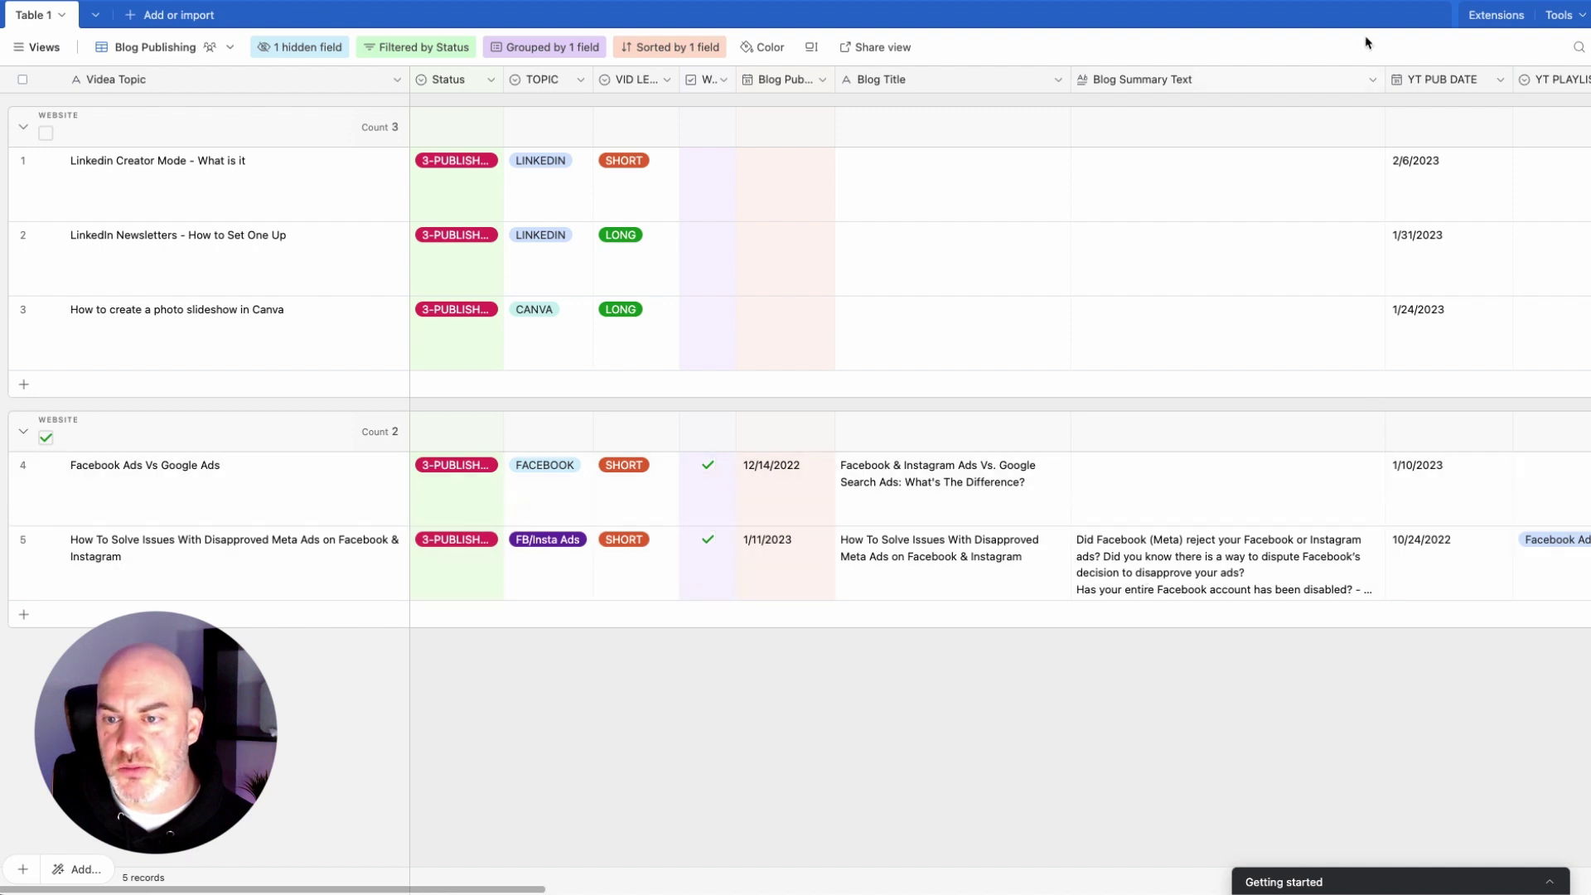
left_click_drag(1421, 85, 1435, 84)
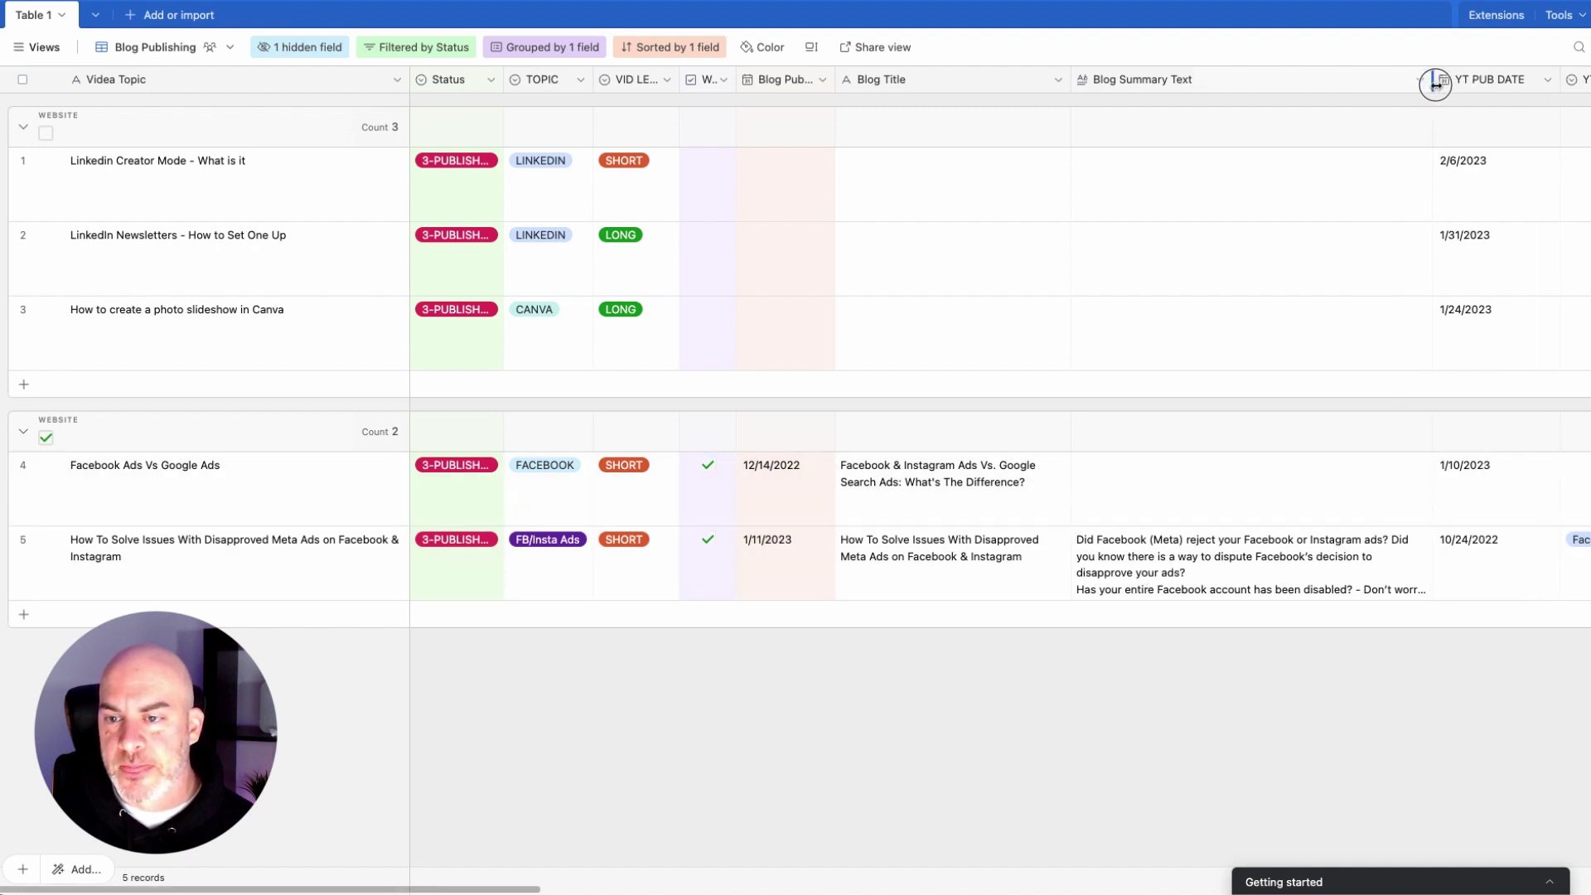
Step: Move the Blog Thumb column so that it sits between Blog Summary Text and YT PUB DATE
scroll(1246, 588, "right", 10)
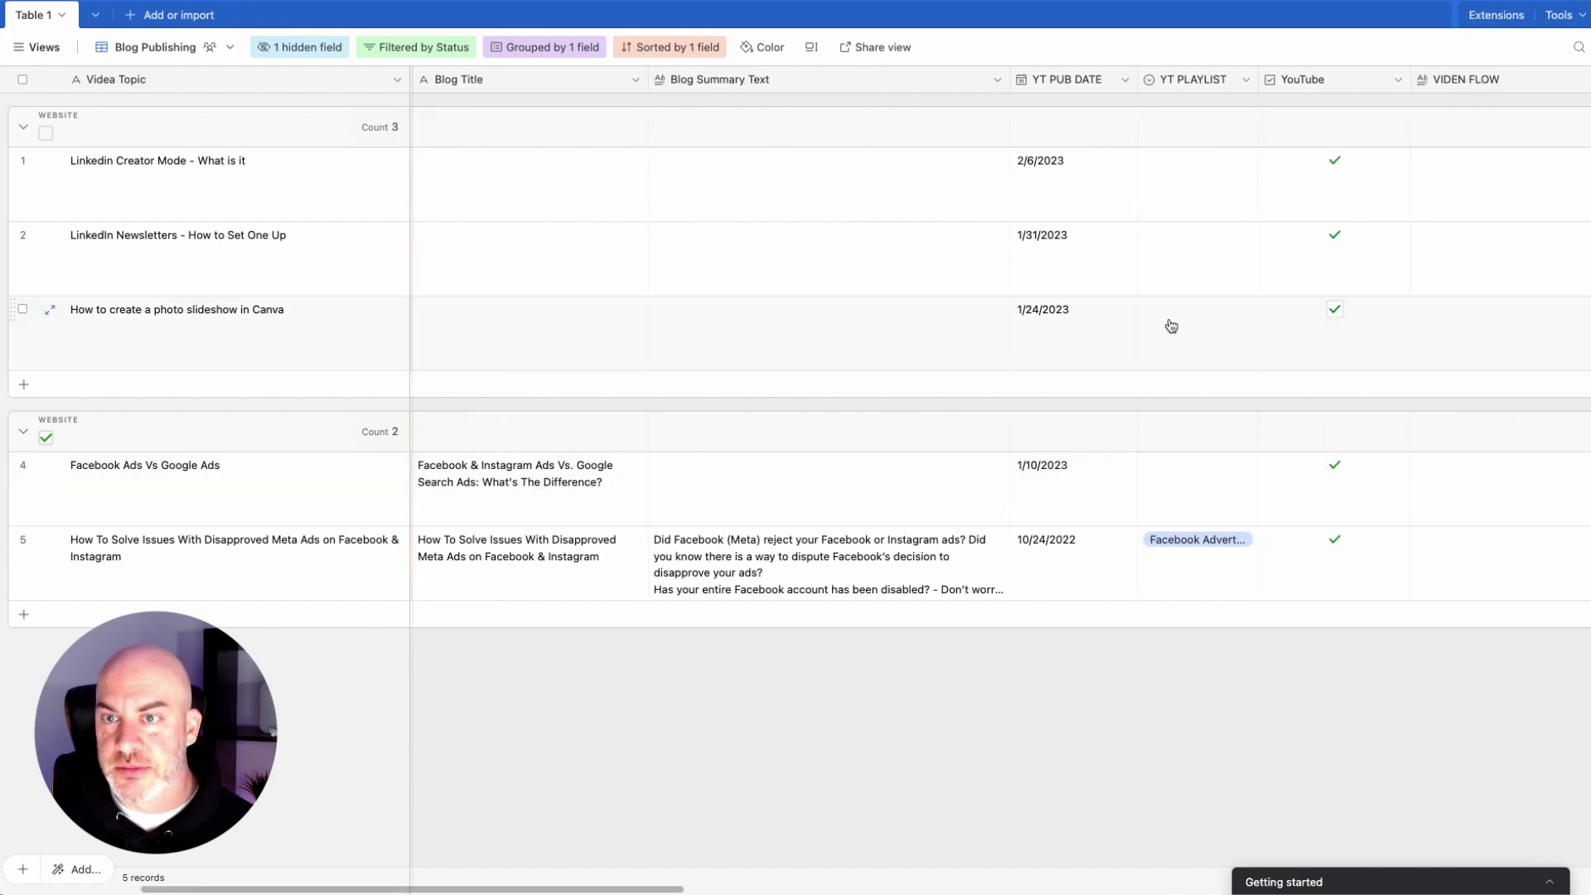
scroll(1168, 324, "right", 15)
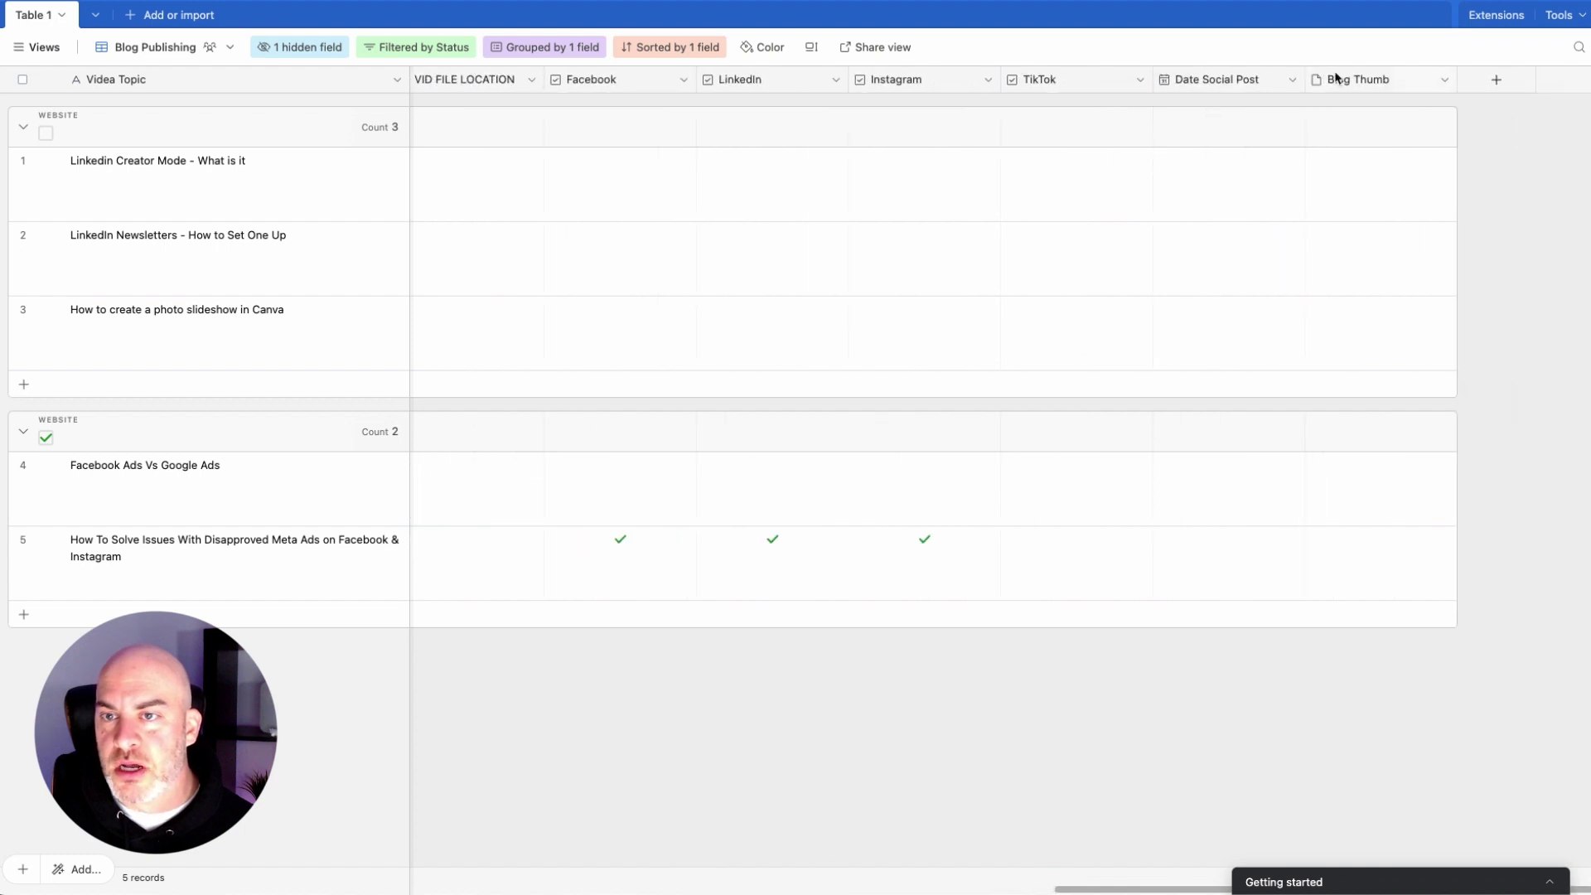
left_click(1396, 79)
left_click_drag(1392, 80, 1343, 89)
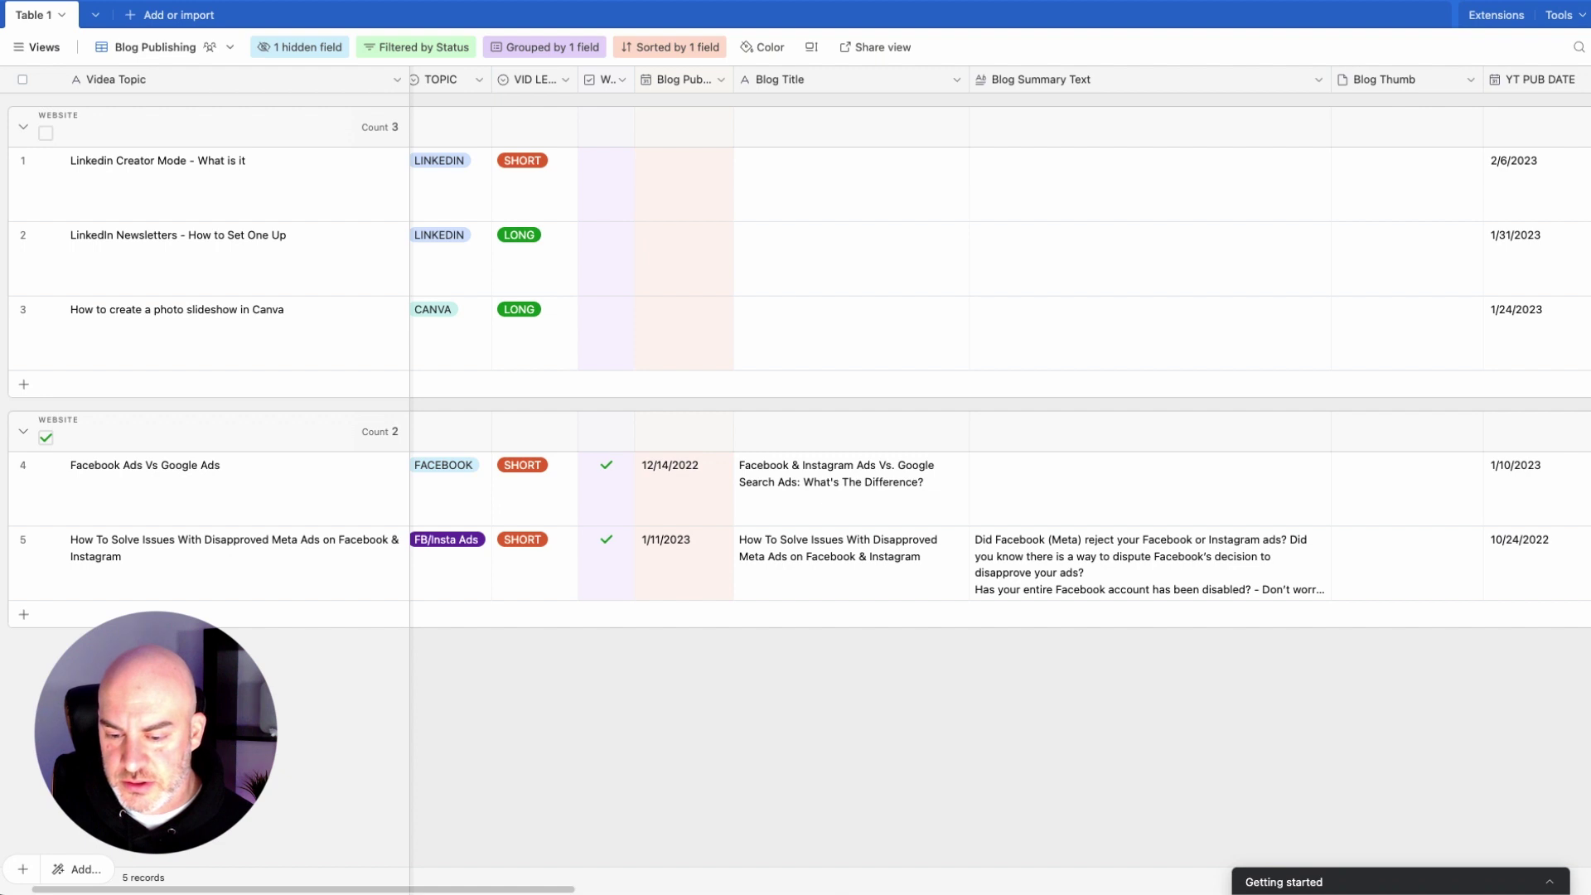
Step: Move the VIDEO TIME column so that it sits between Blog Thumb and YT PUB DATE
scroll(1321, 464, "right", 8)
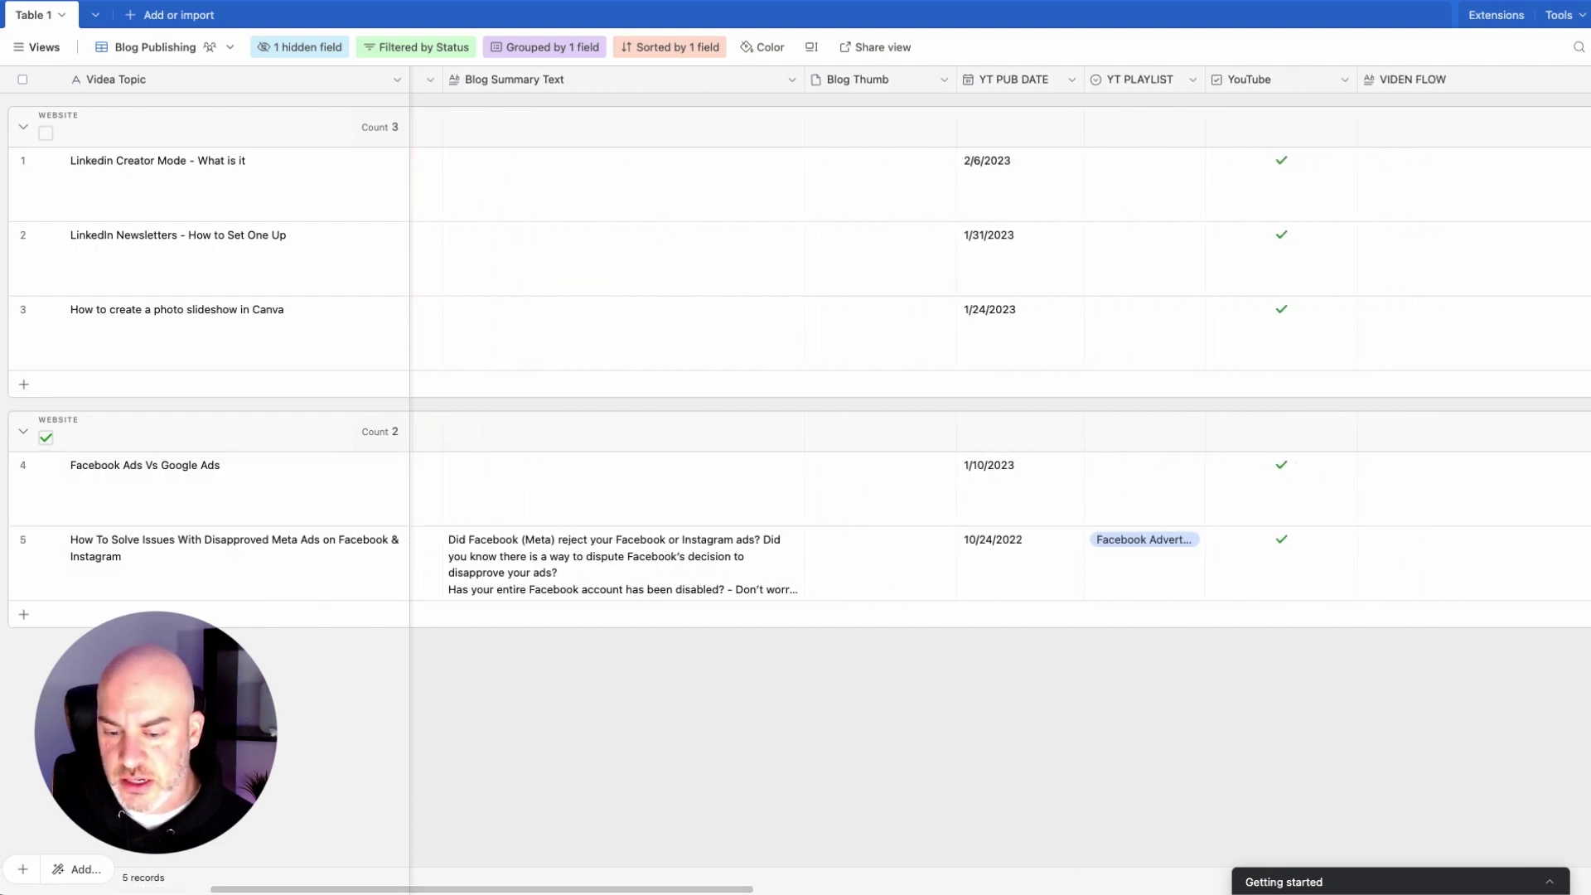
scroll(1218, 642, "right", 7)
scroll(1207, 632, "right", 20)
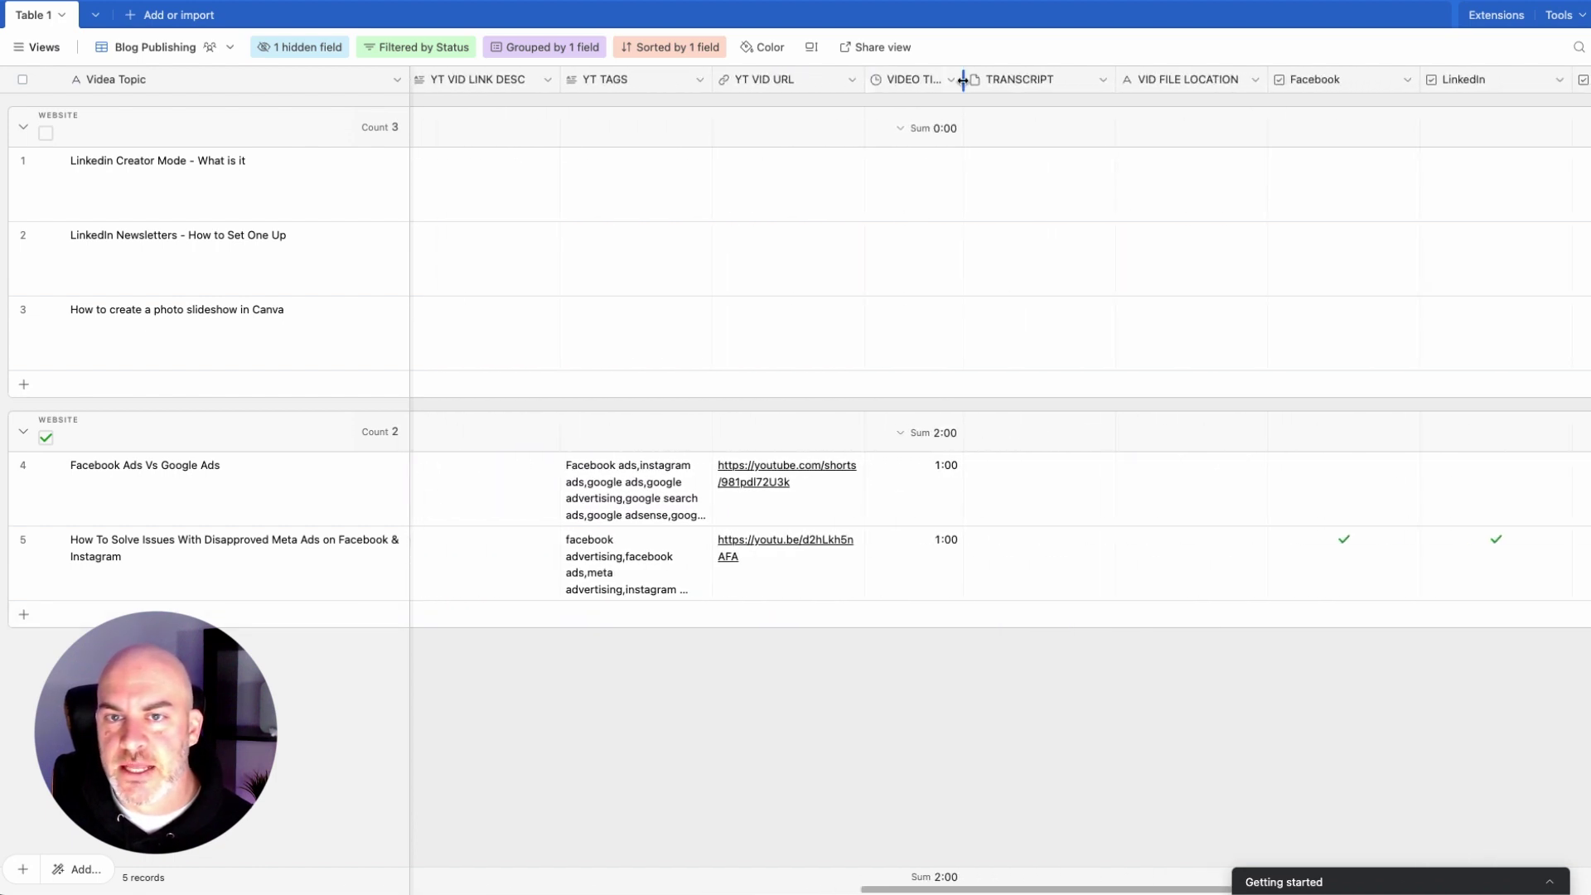
left_click_drag(918, 81, 1222, 179)
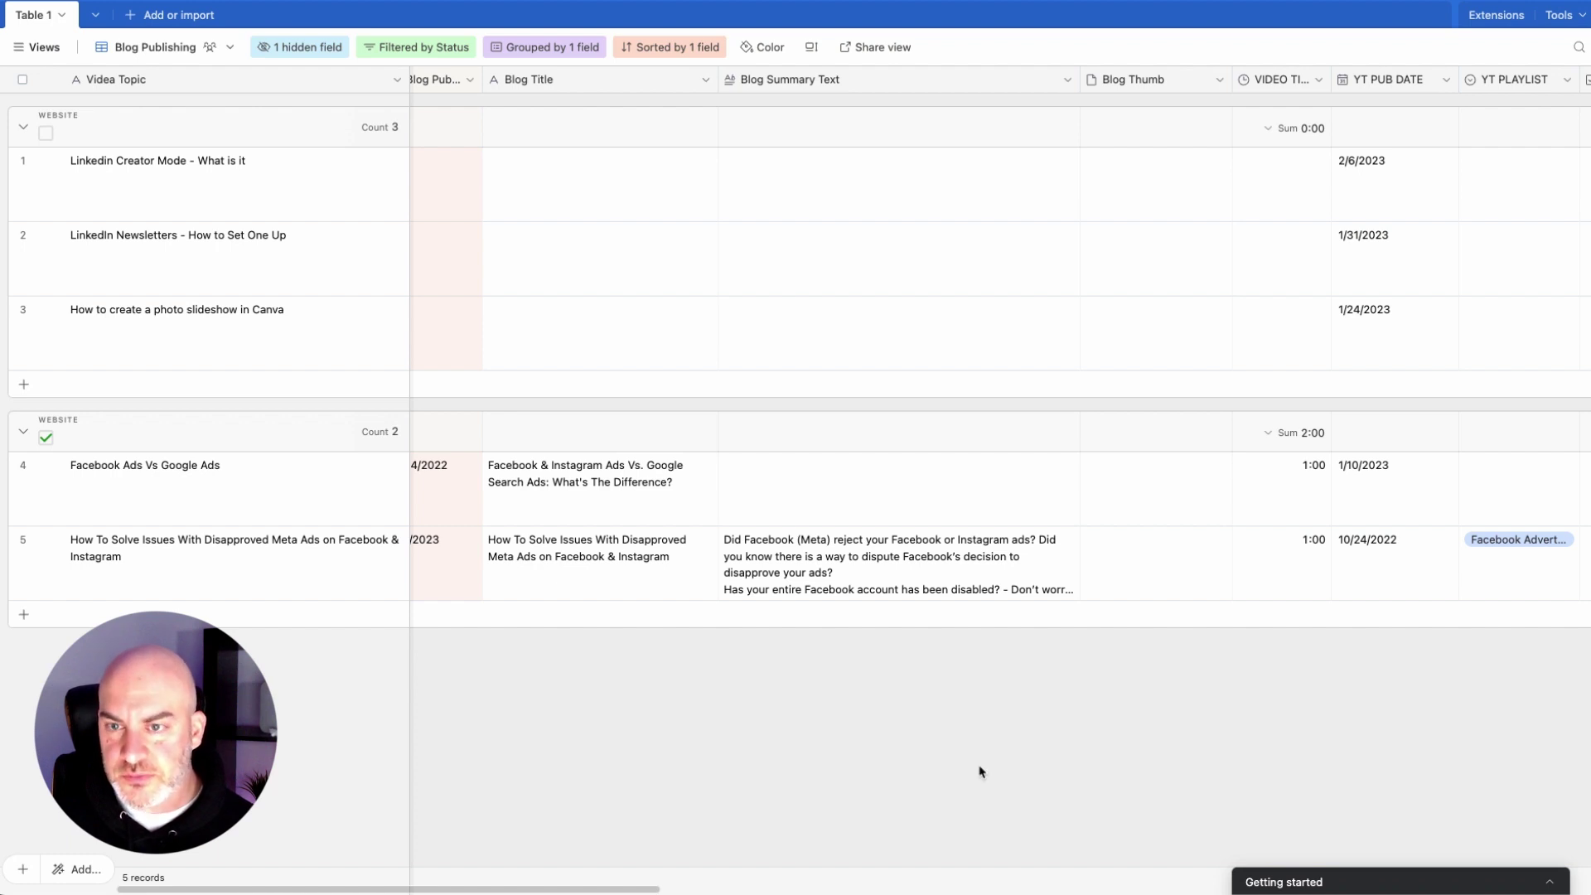
Step: Hide the VIDEN FLOW and THUMBNAIL TEXT fields from the Blog Publishing view
scroll(979, 717, "right", 4)
scroll(978, 717, "left", 3)
scroll(1036, 696, "left", 2)
scroll(1030, 647, "right", 6)
scroll(1030, 647, "right", 5)
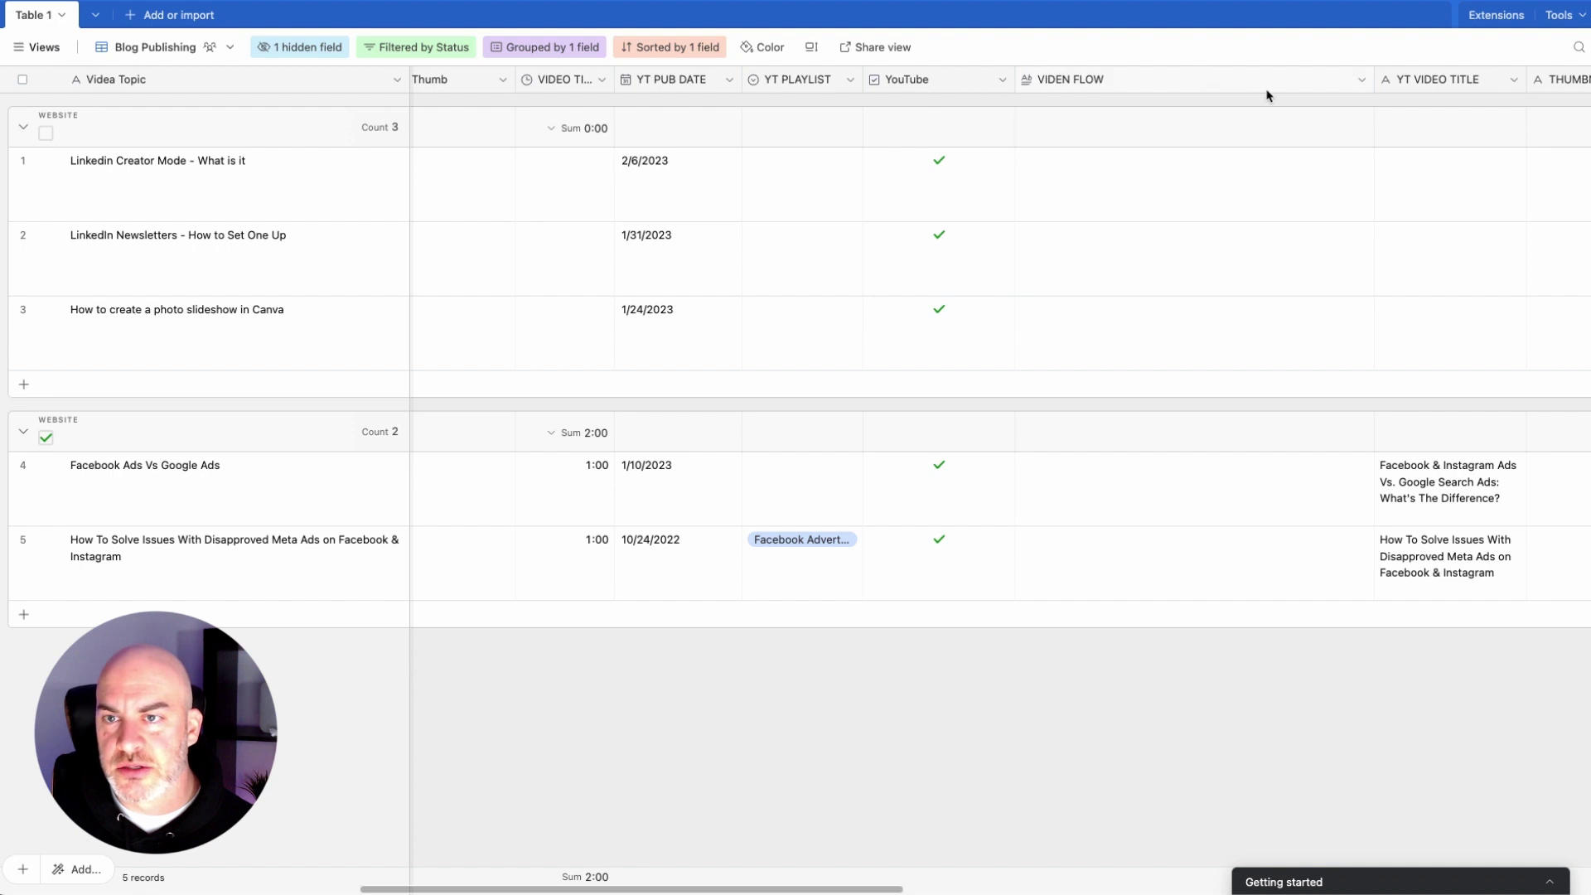
left_click(291, 50)
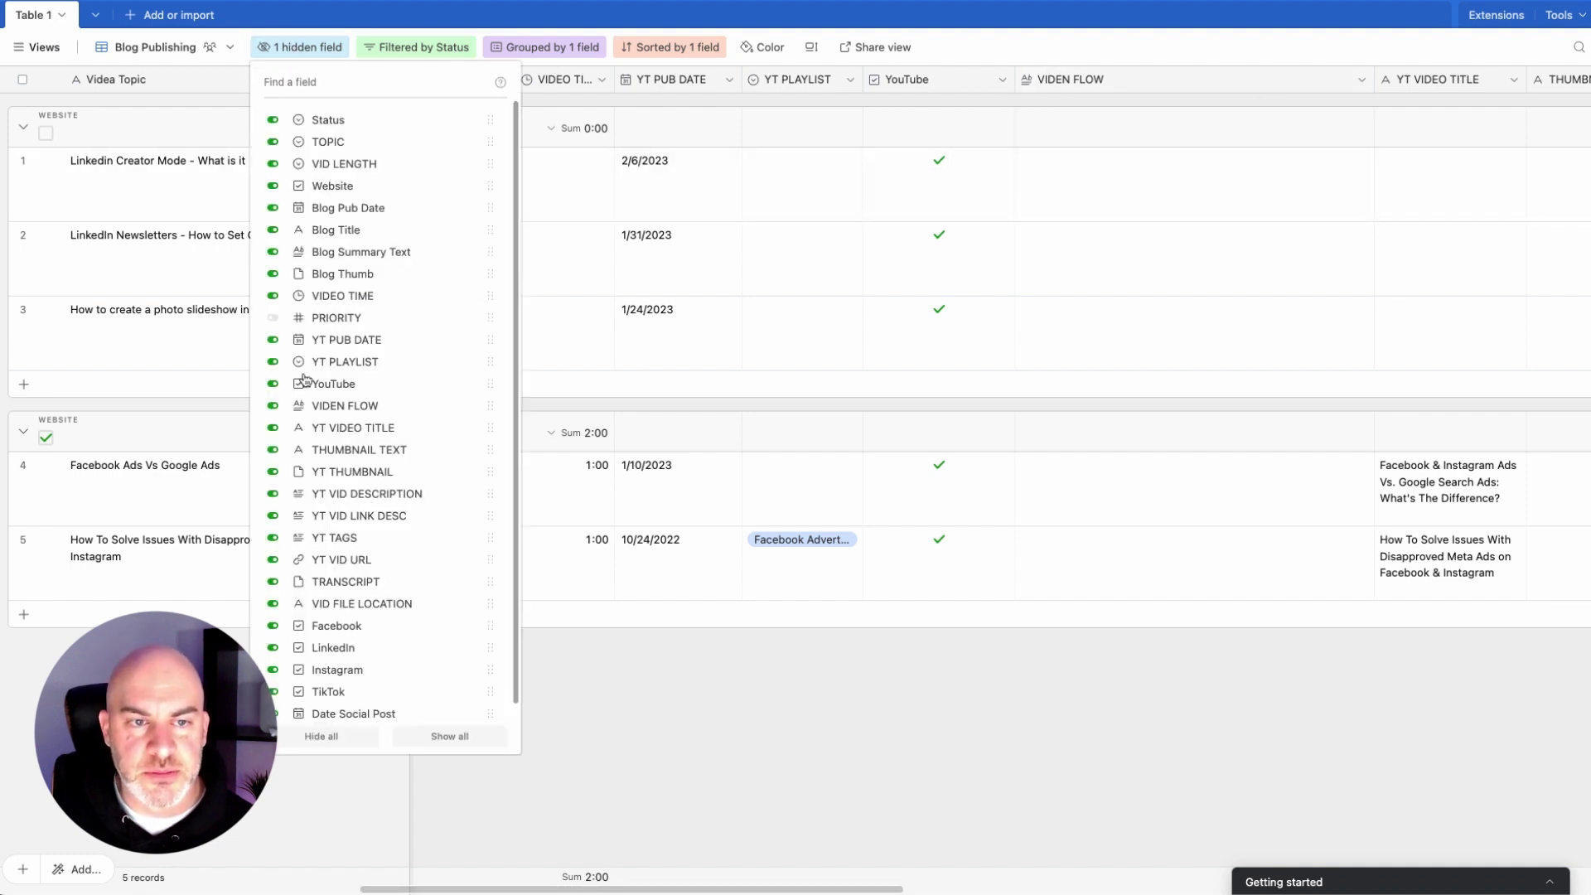
left_click(273, 405)
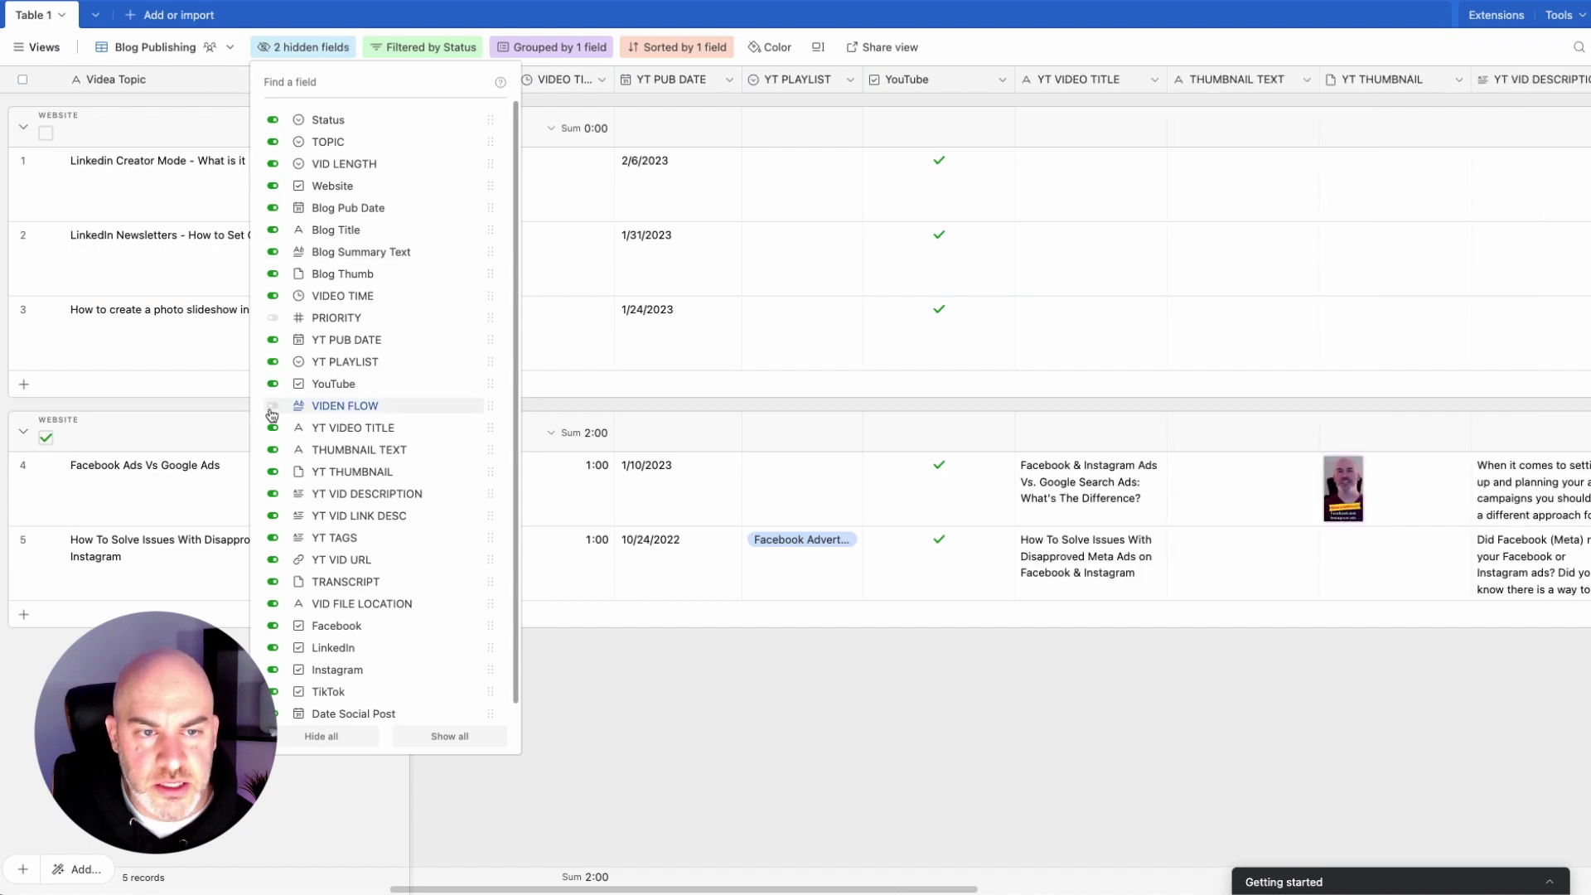
left_click(272, 450)
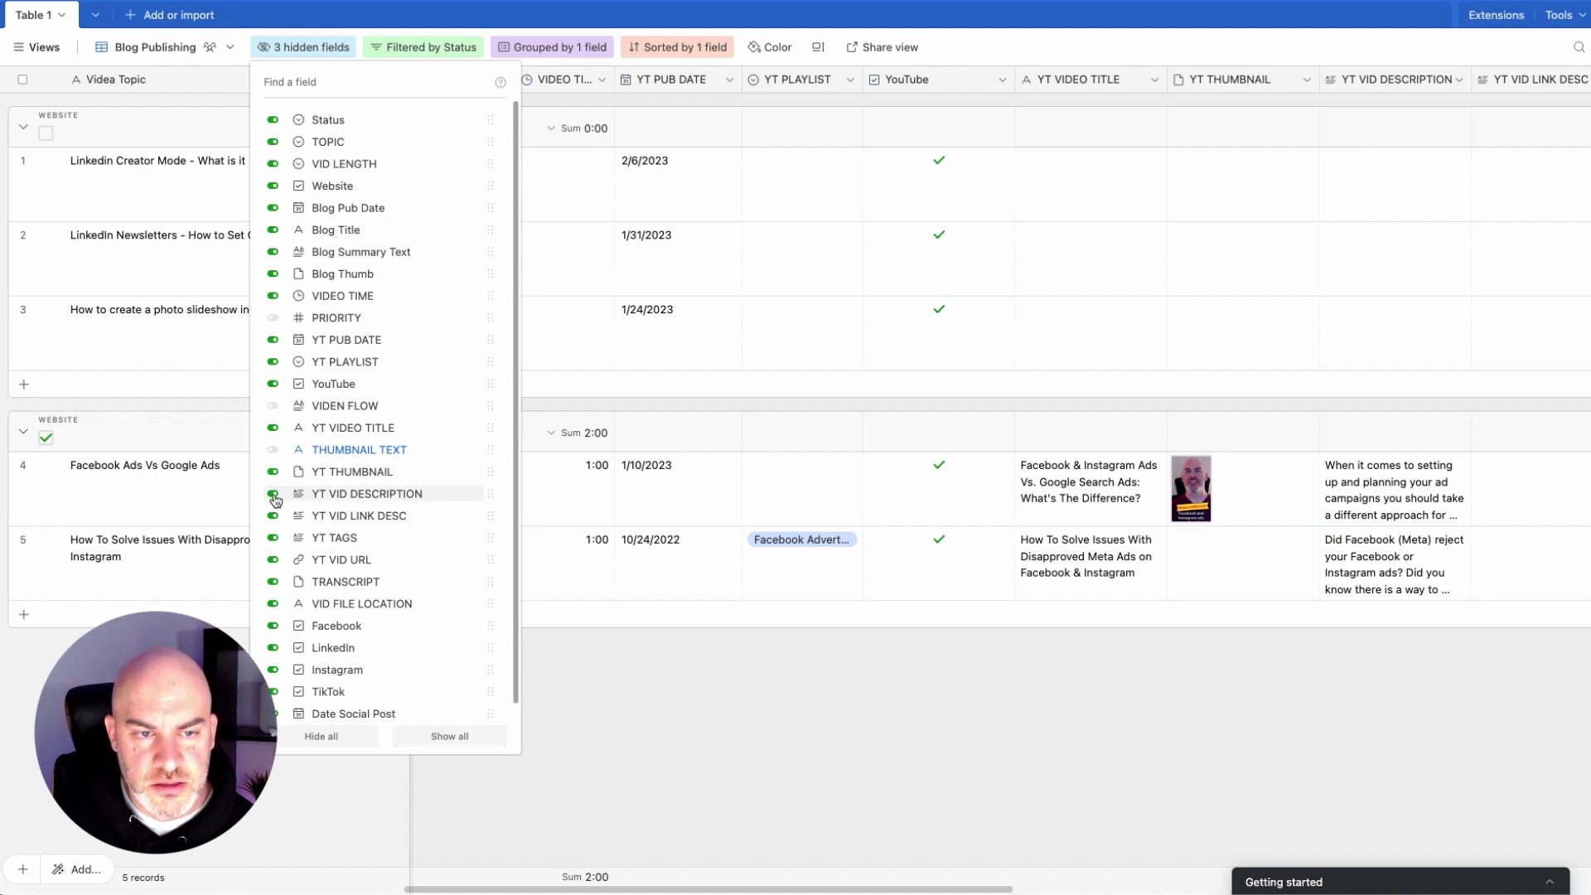
Step: Hide the VID FILE LOCATION, Facebook, LinkedIn, Instagram, TikTok and Date Social Post fields, keeping YT TAGS shown
left_click(273, 539)
left_click(274, 539)
left_click(272, 607)
left_click(273, 613)
left_click(273, 634)
left_click(272, 657)
left_click(272, 679)
left_click(273, 701)
left_click(779, 771)
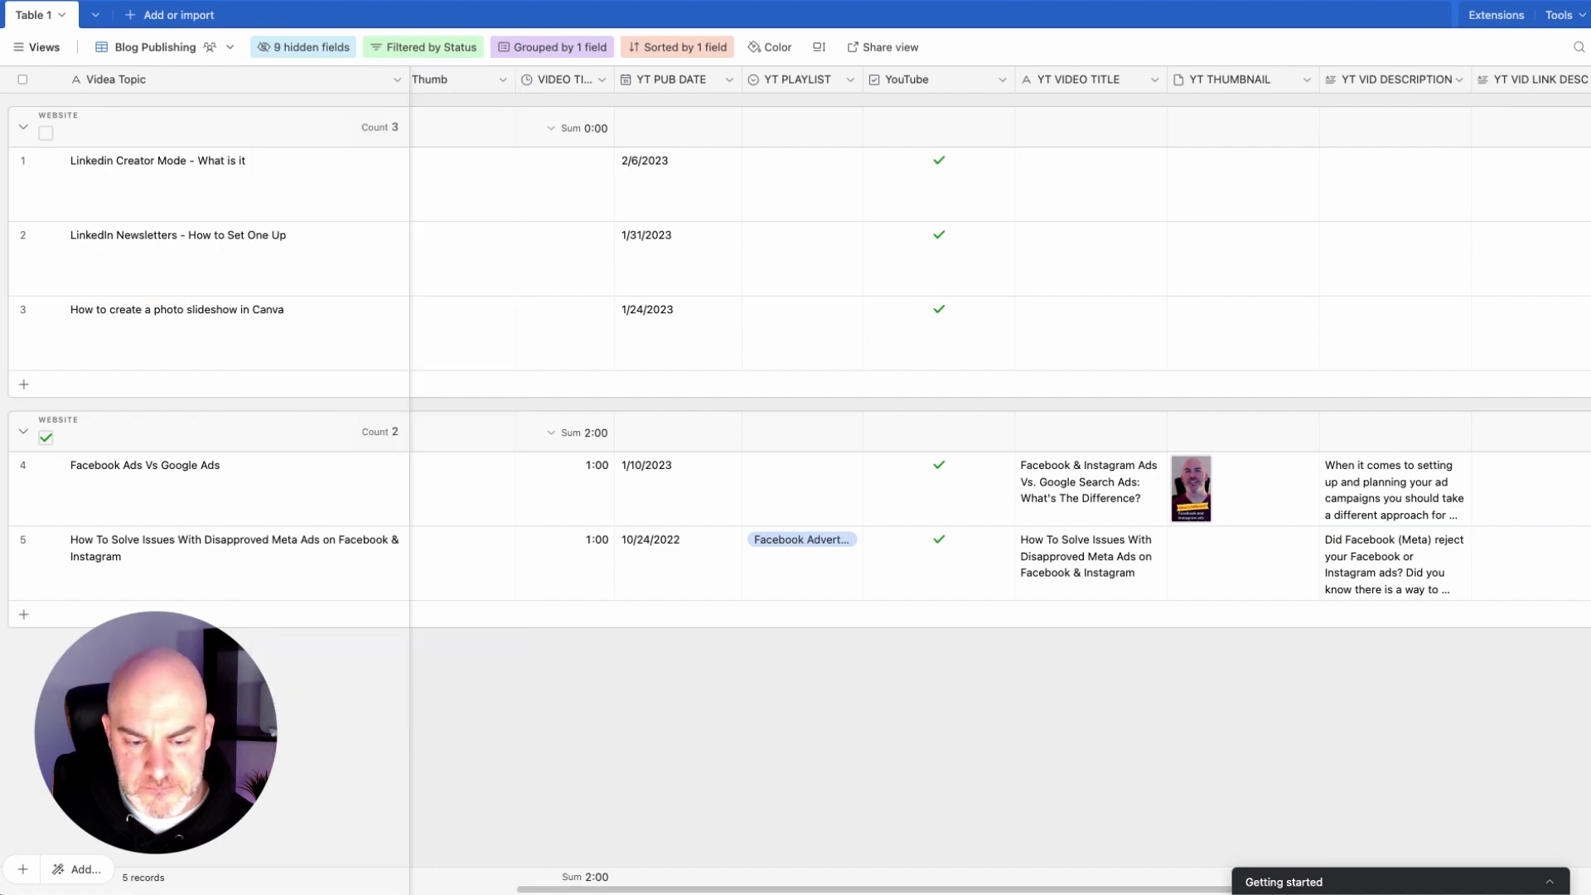
Step: Look over the remaining columns and slightly narrow the Blog Pub Date column
scroll(1071, 520, "right", 10)
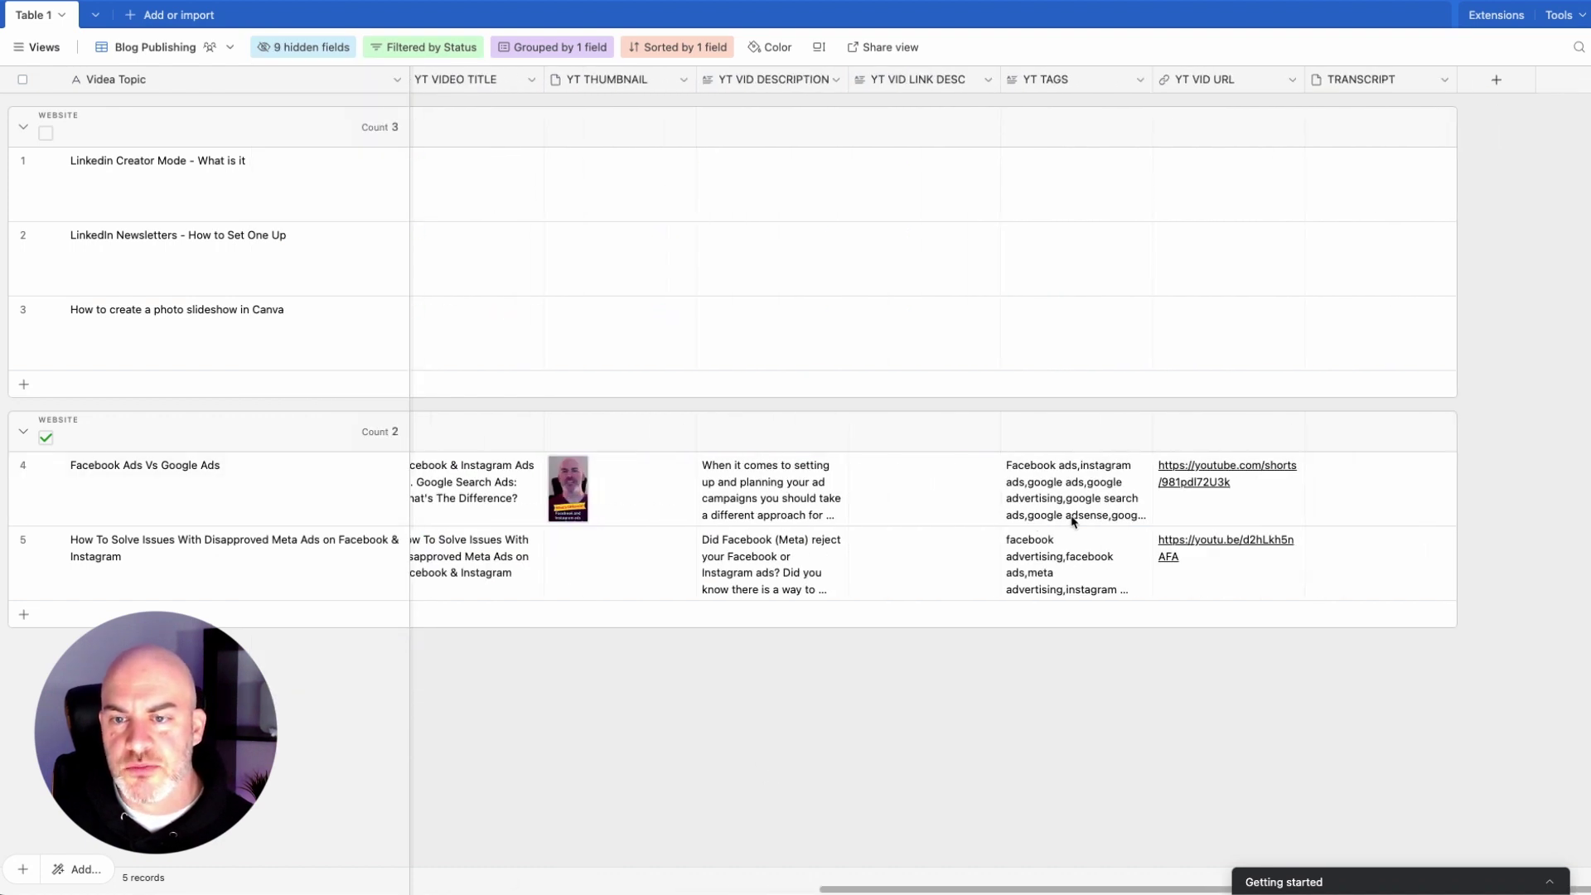
mouse_move(1419, 146)
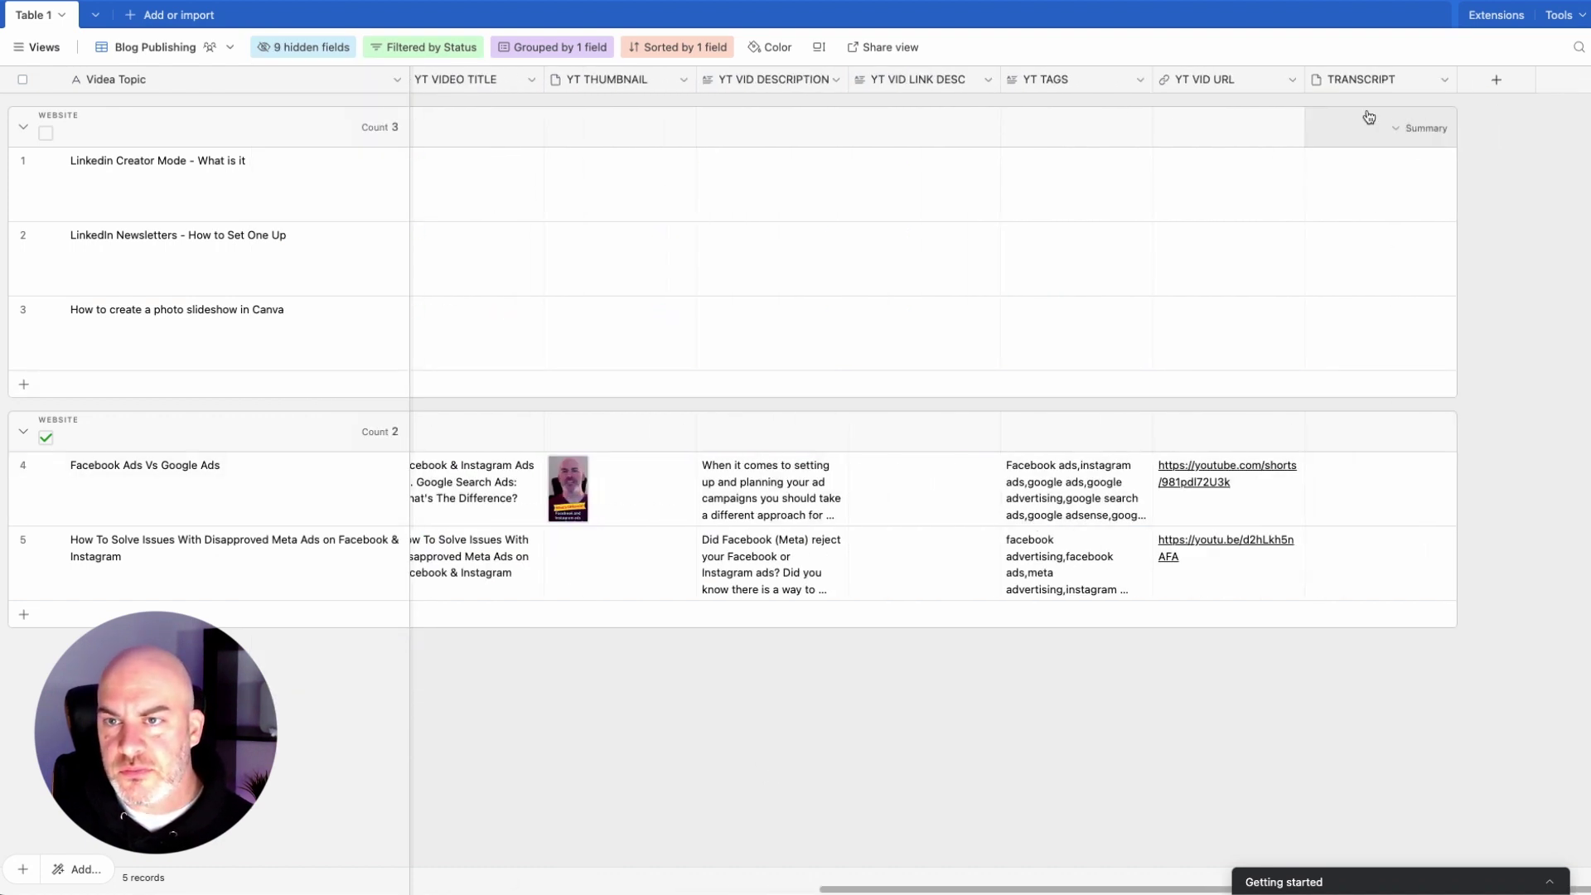
scroll(723, 271, "left", 15)
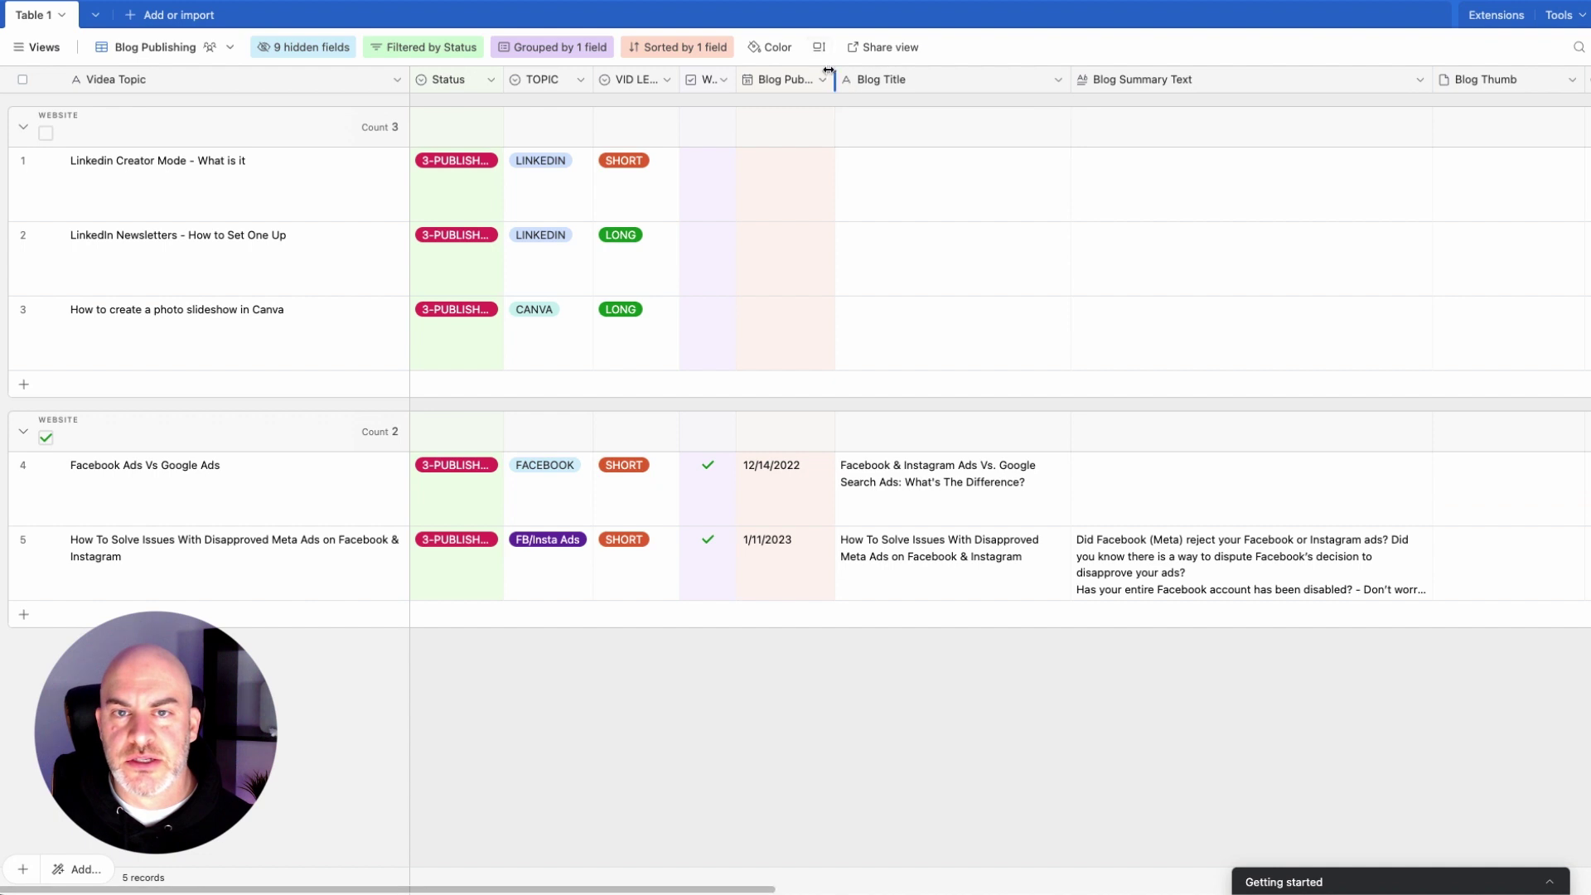
left_click_drag(833, 70, 825, 71)
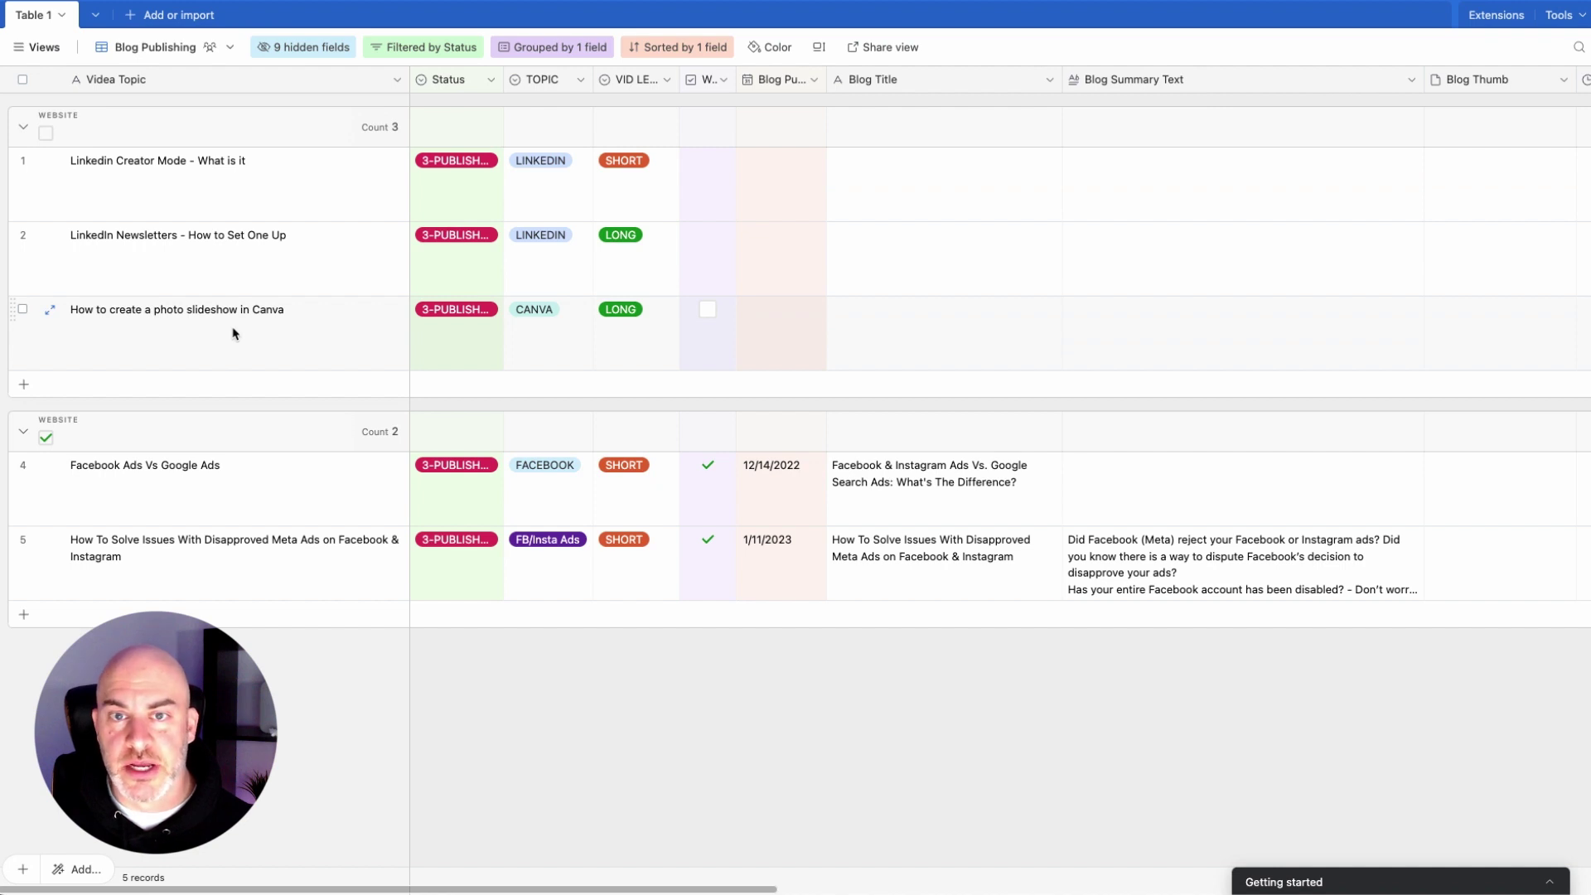
Step: Examine the blog fields in the expanded record "How to create a photo slideshow in Canva" and close it
left_click(52, 322)
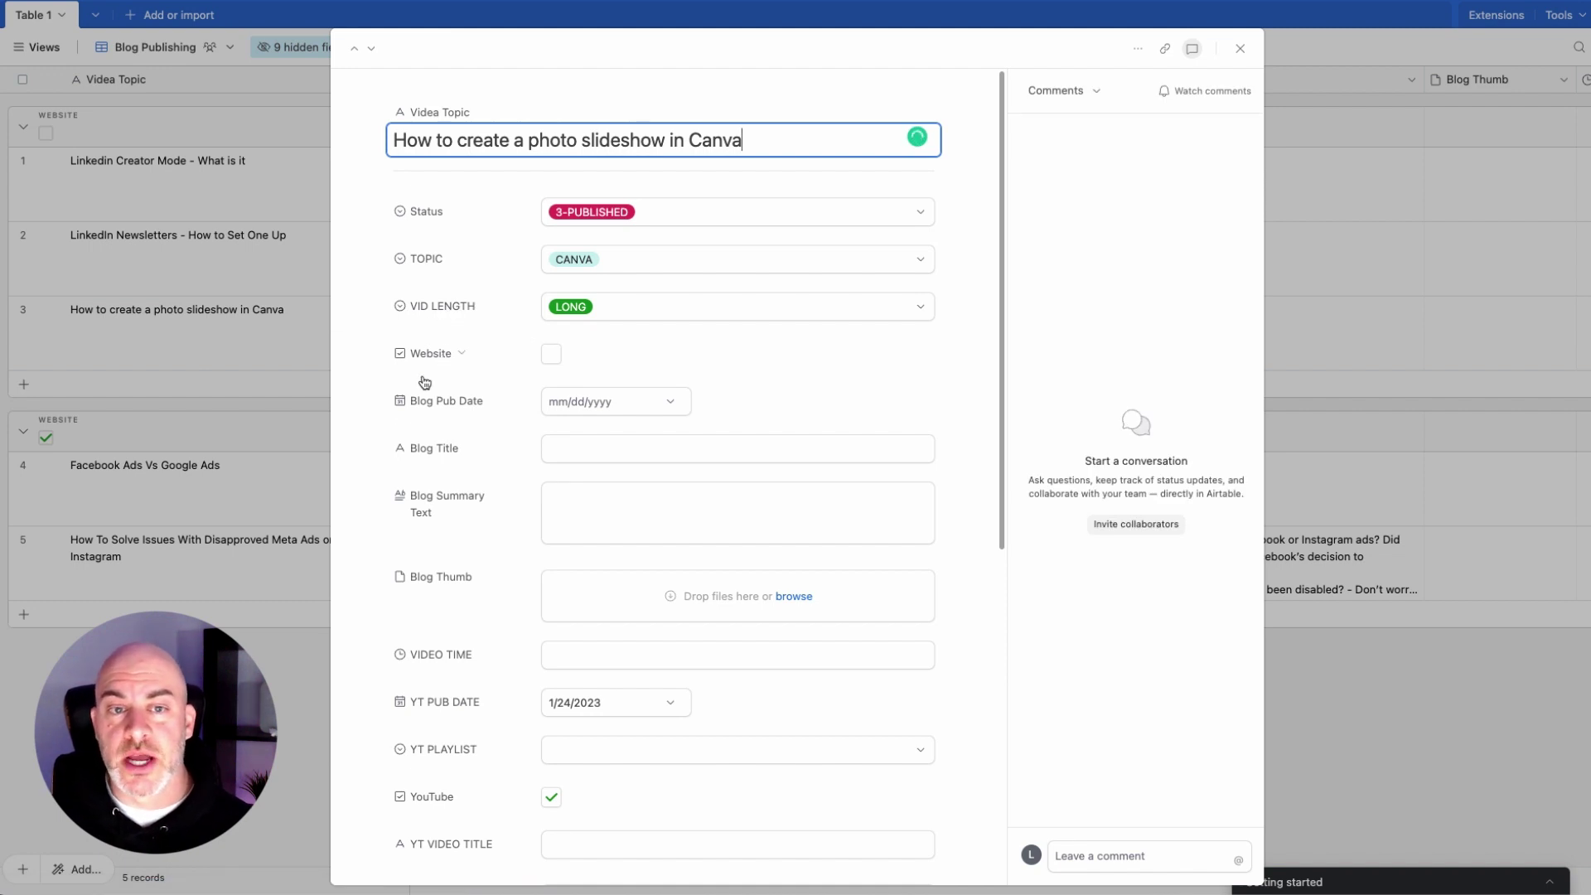
left_click(1240, 48)
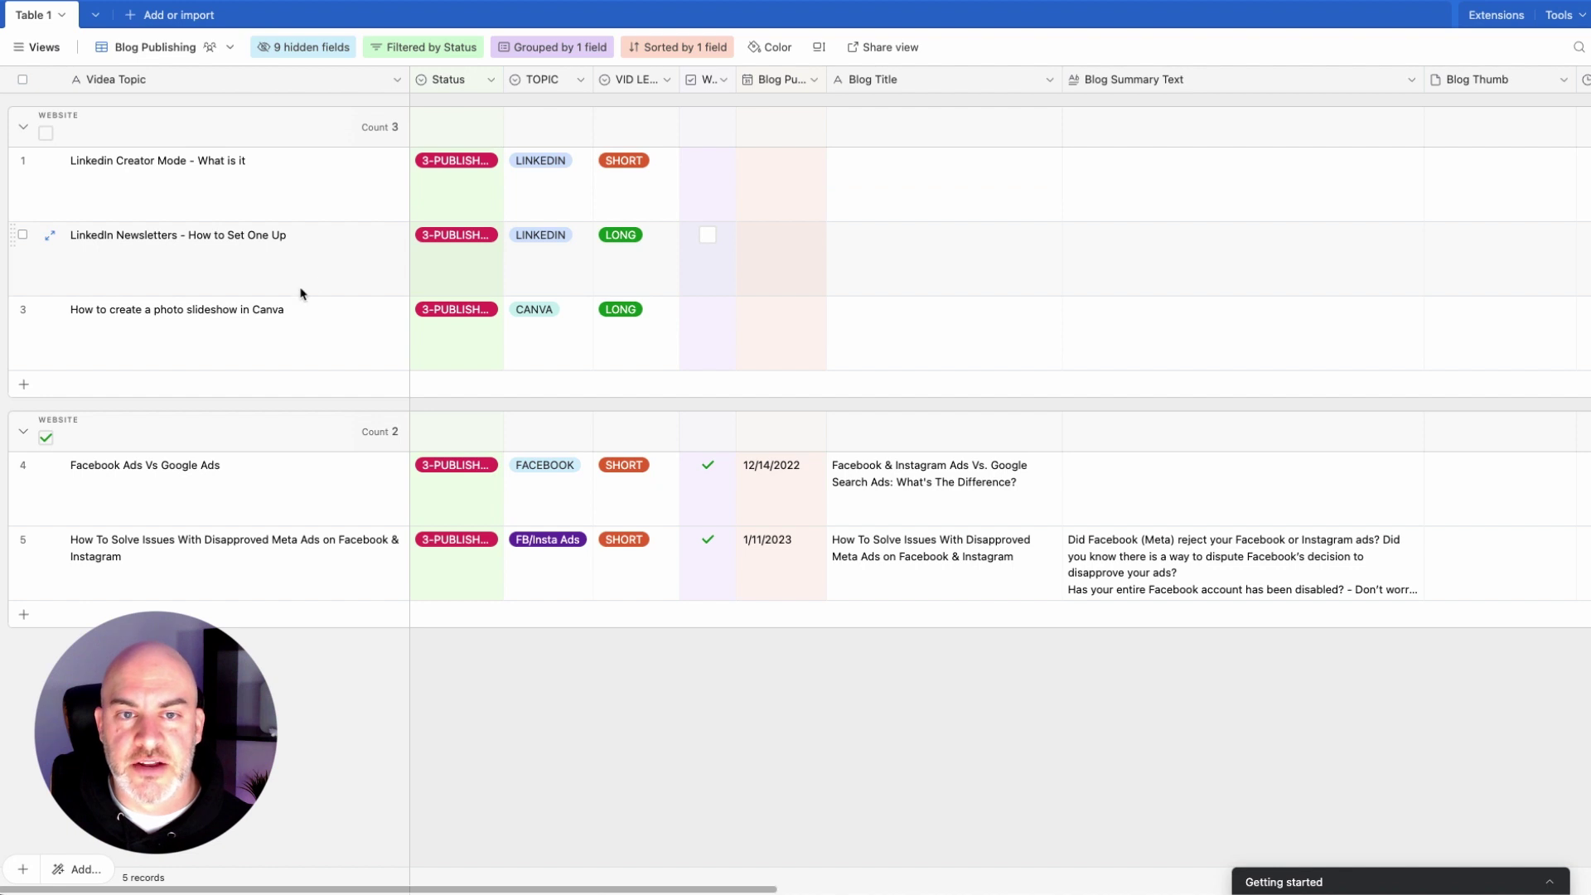
left_click(49, 311)
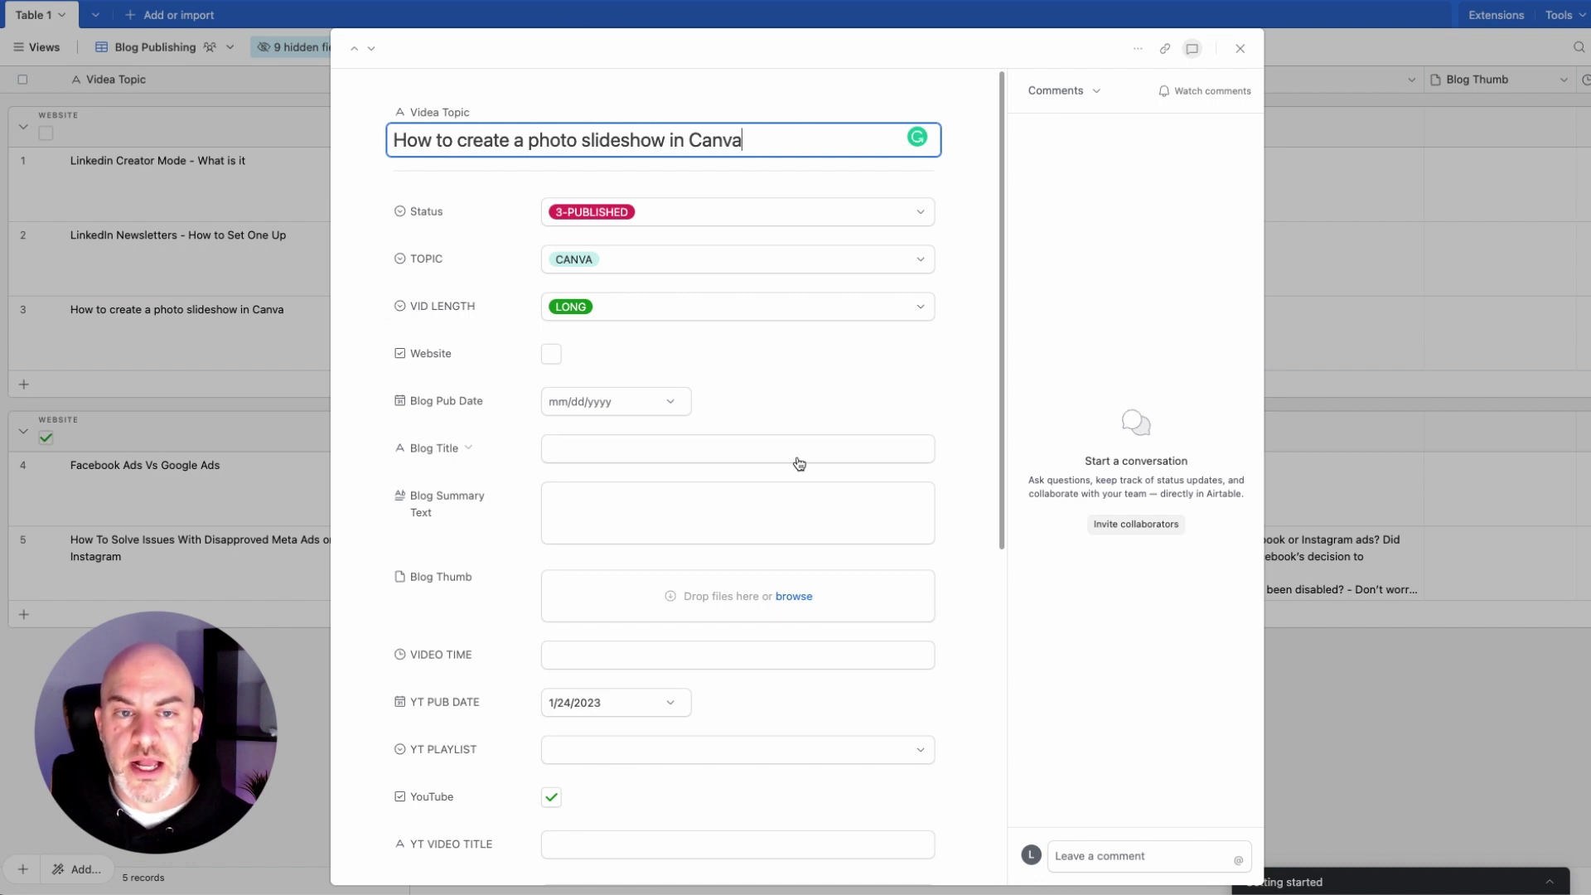
scroll(608, 584, "down", 2)
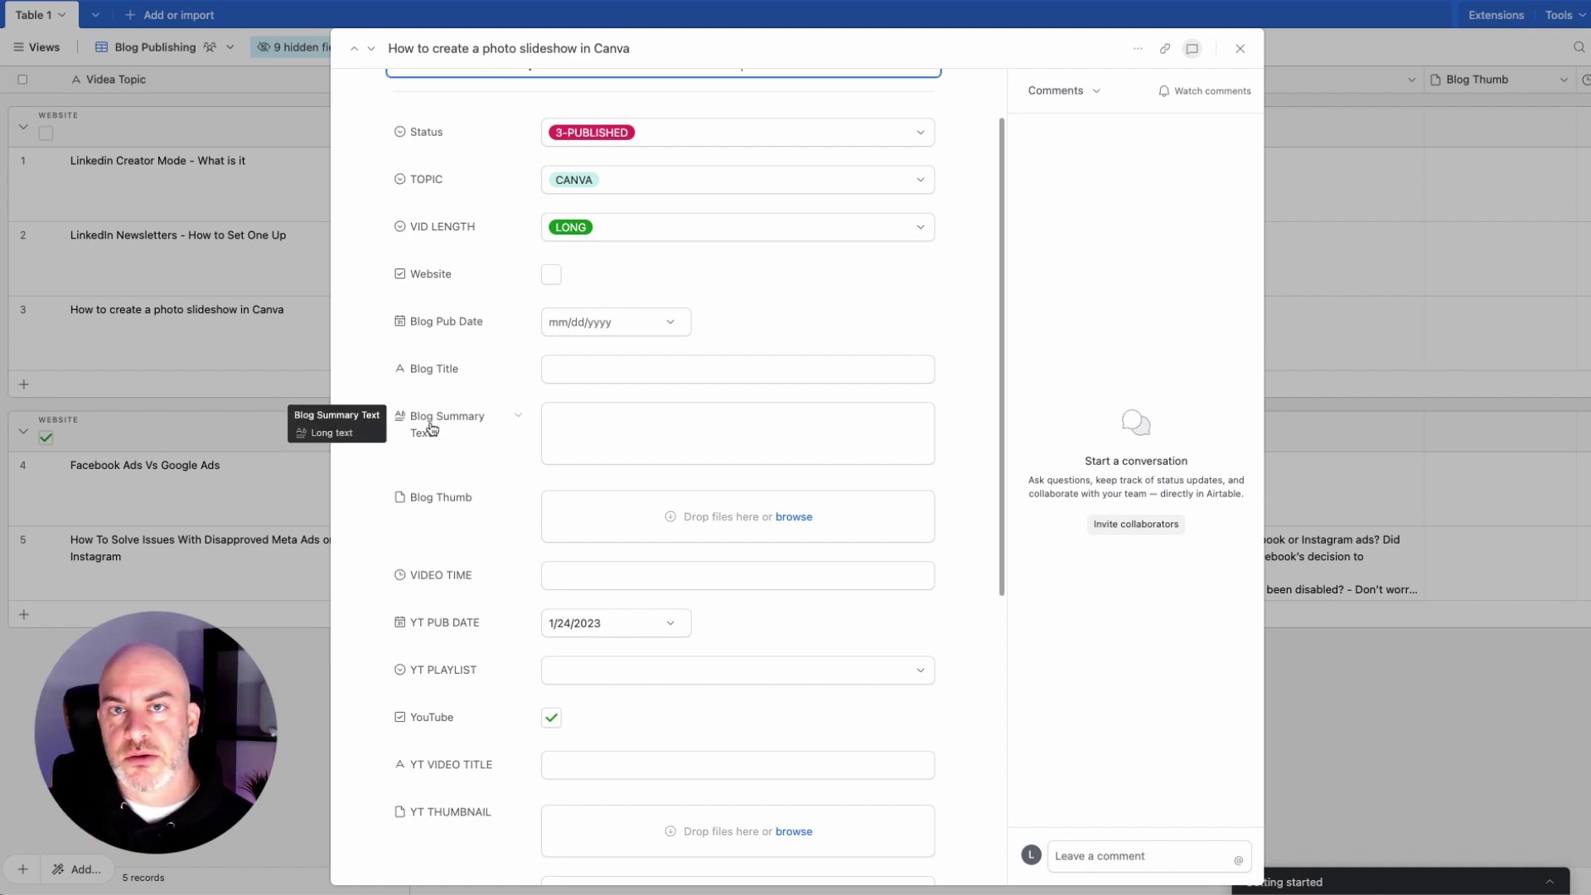
scroll(447, 500, "up", 2)
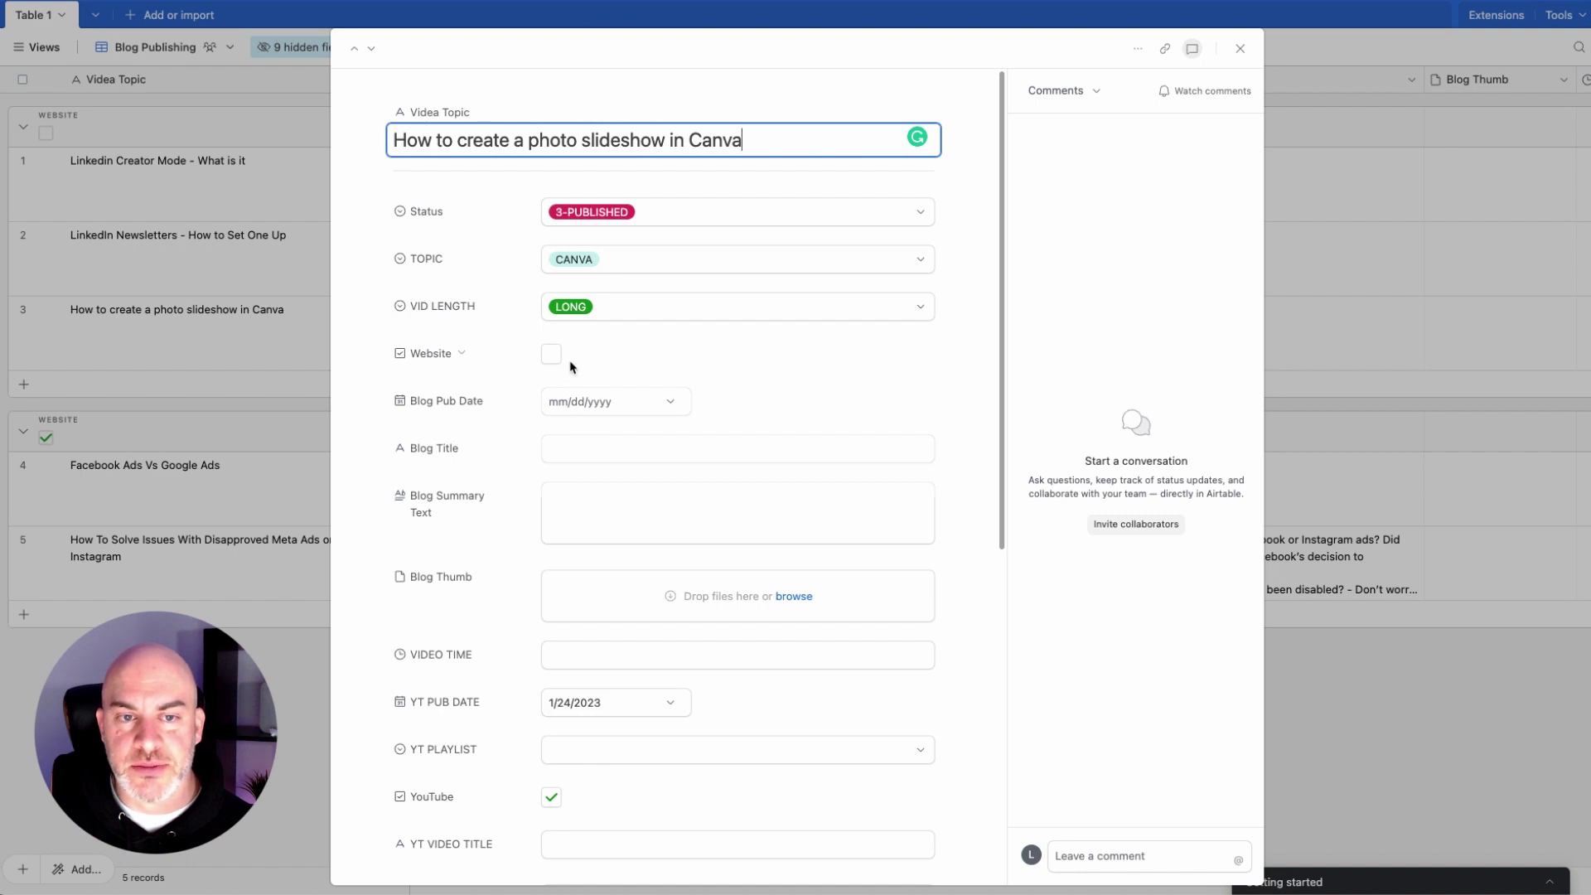
left_click(1241, 48)
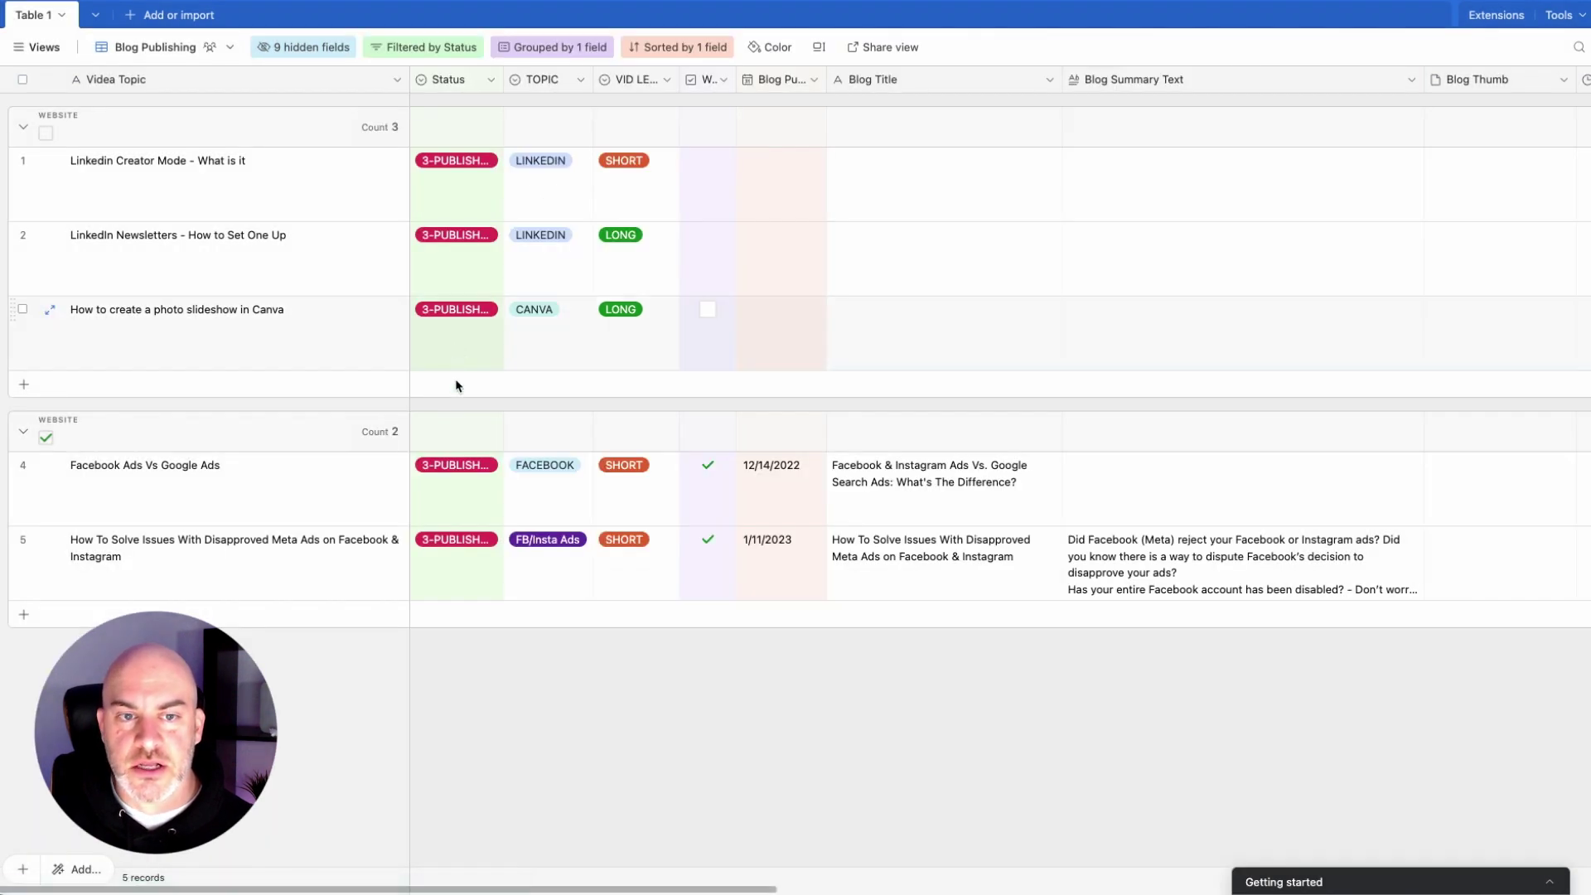
Step: Tick the Website checkbox of the Canva photo slideshow record and clear it again
left_click(709, 314)
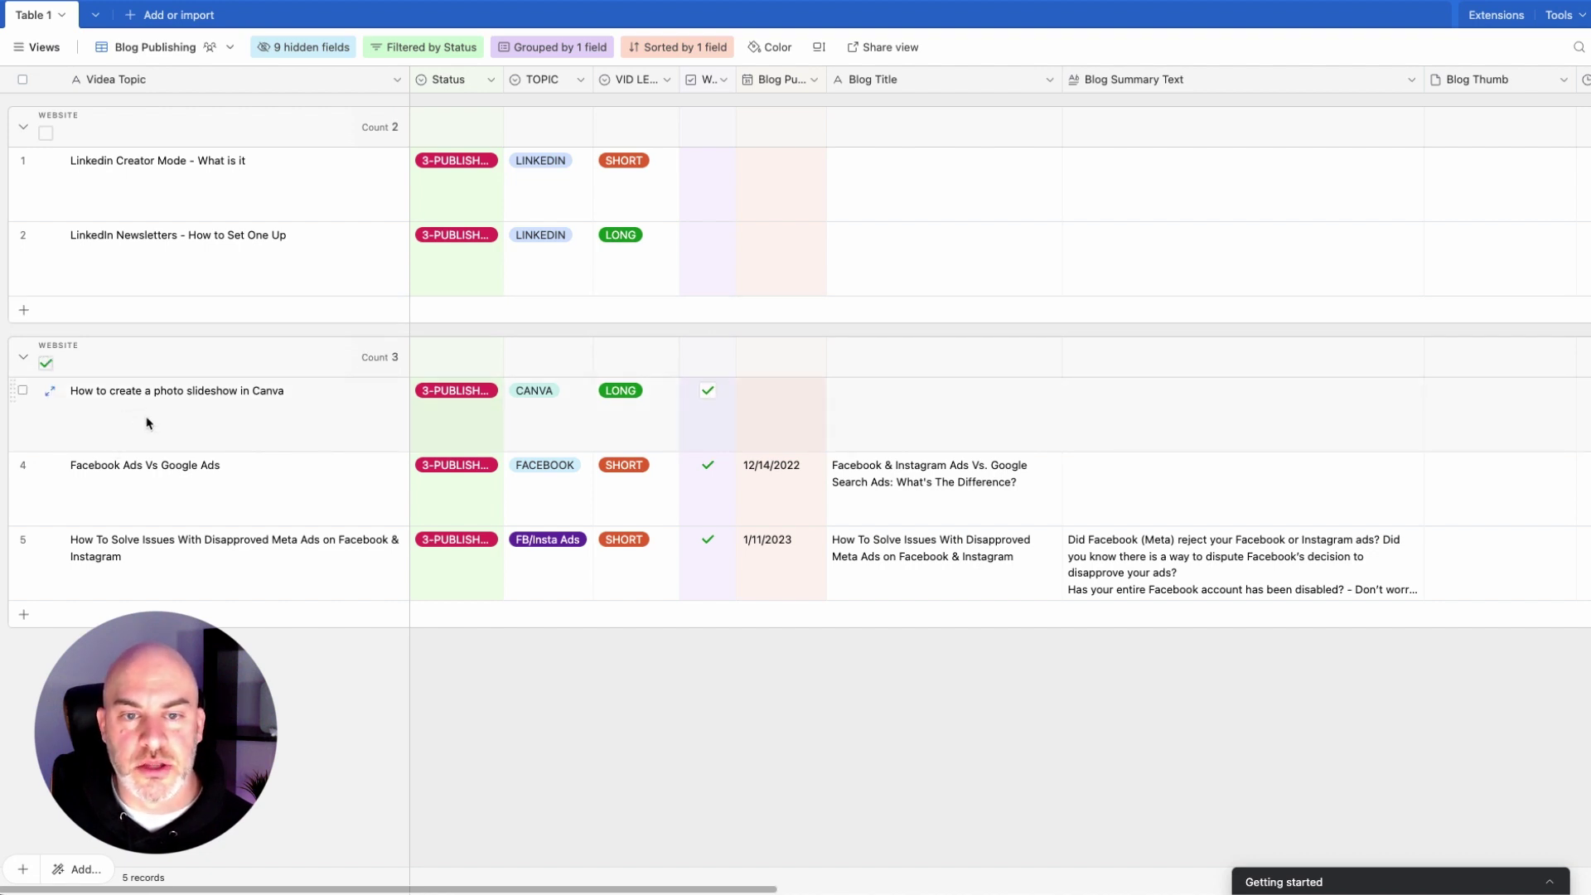
left_click(707, 395)
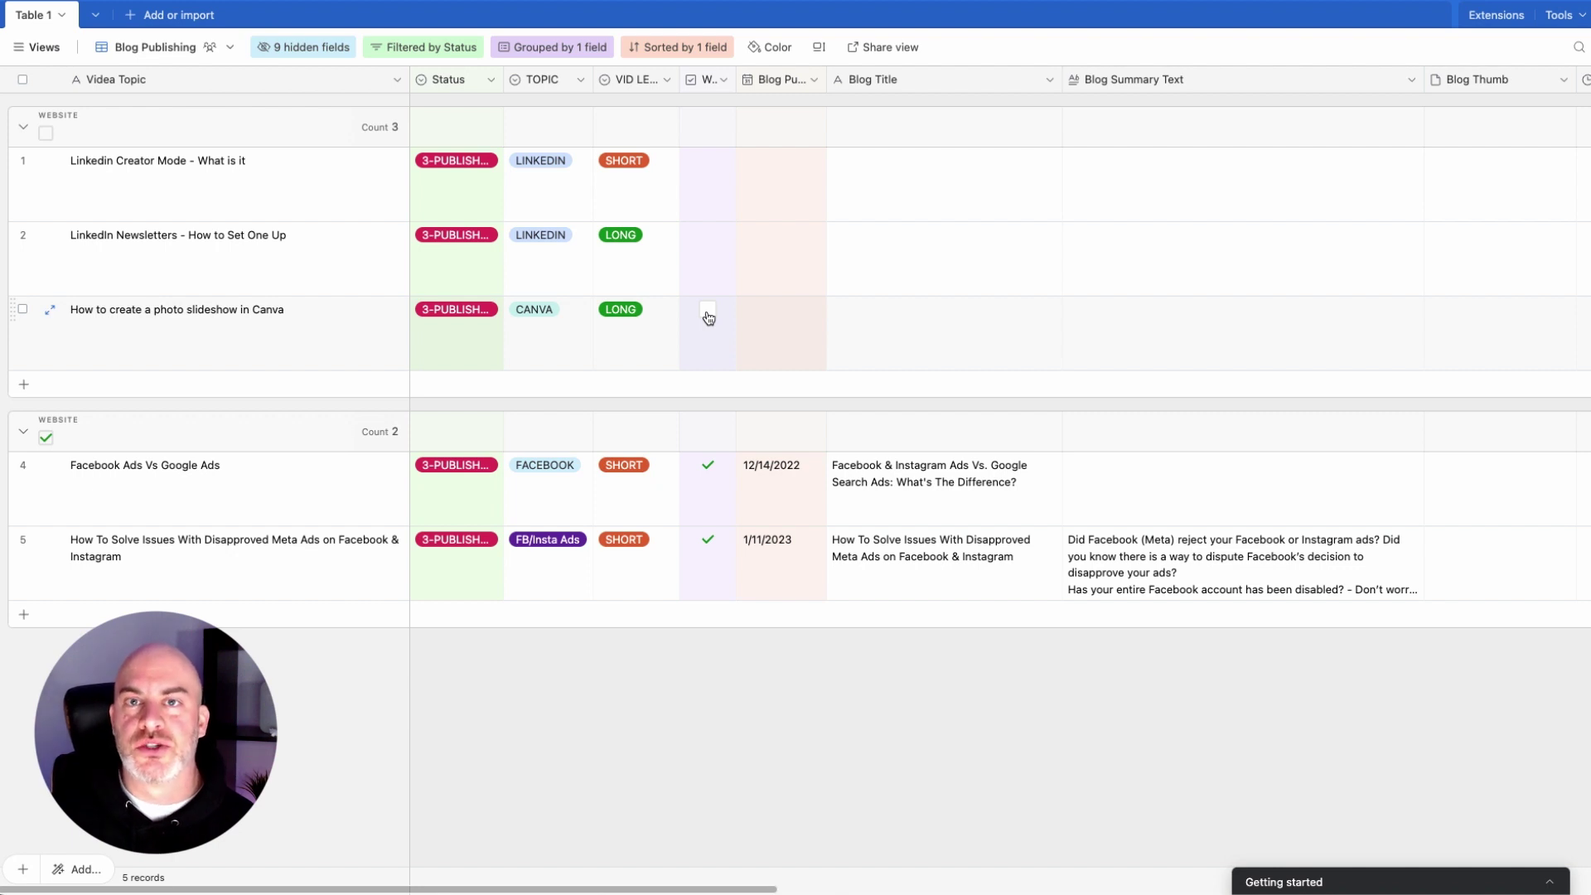
Step: Set the Blog Pub Date of "How to create a photo slideshow in Canva" to 2/23/2023
left_click(785, 331)
left_click(785, 331)
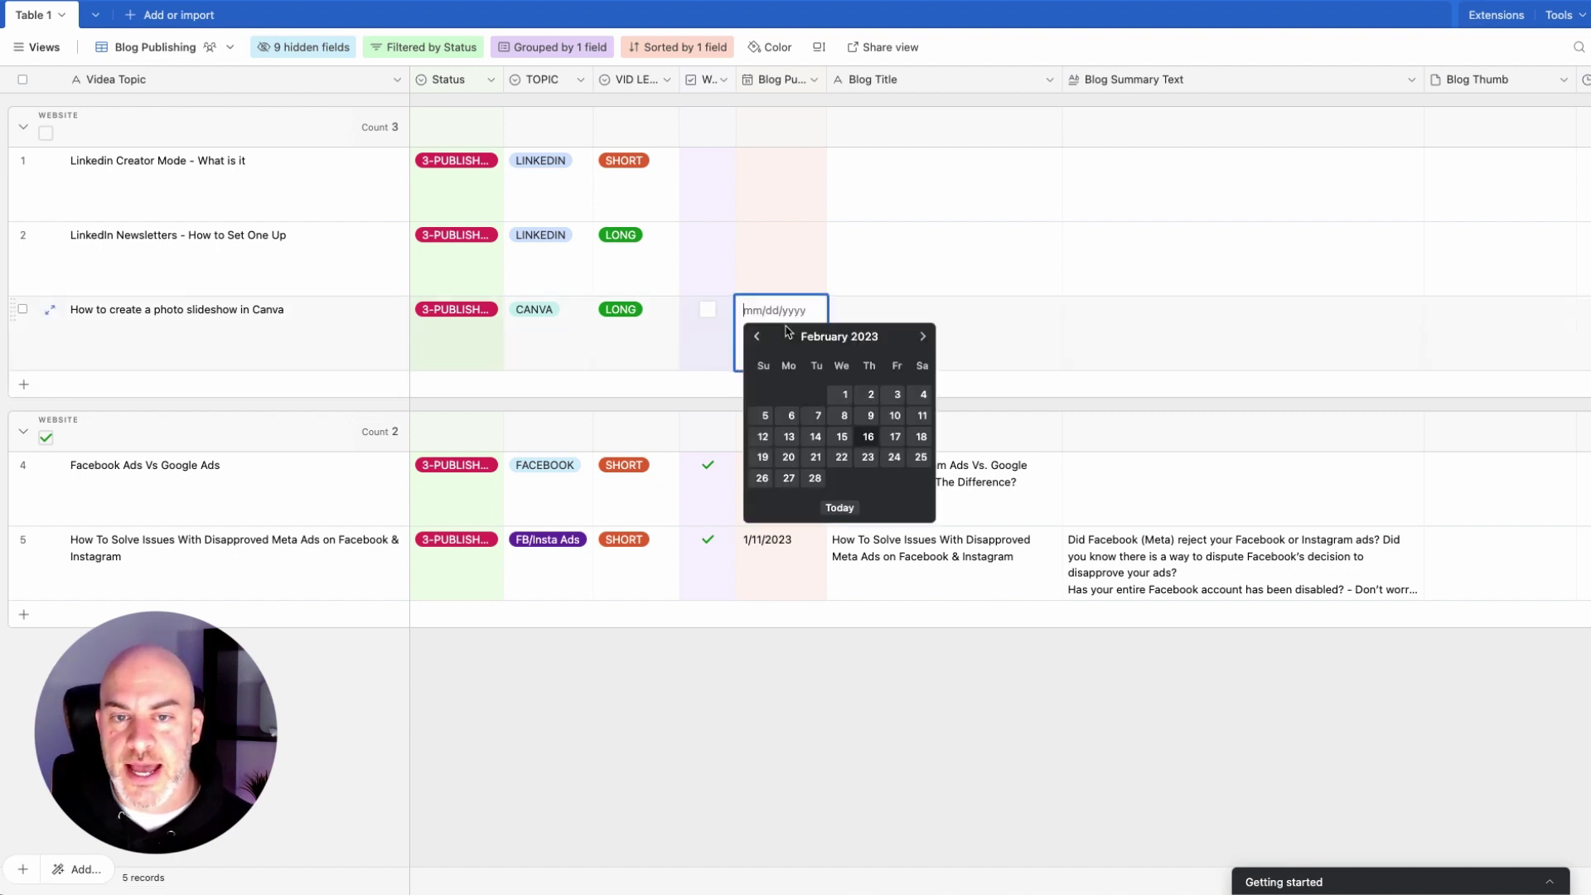
left_click(868, 459)
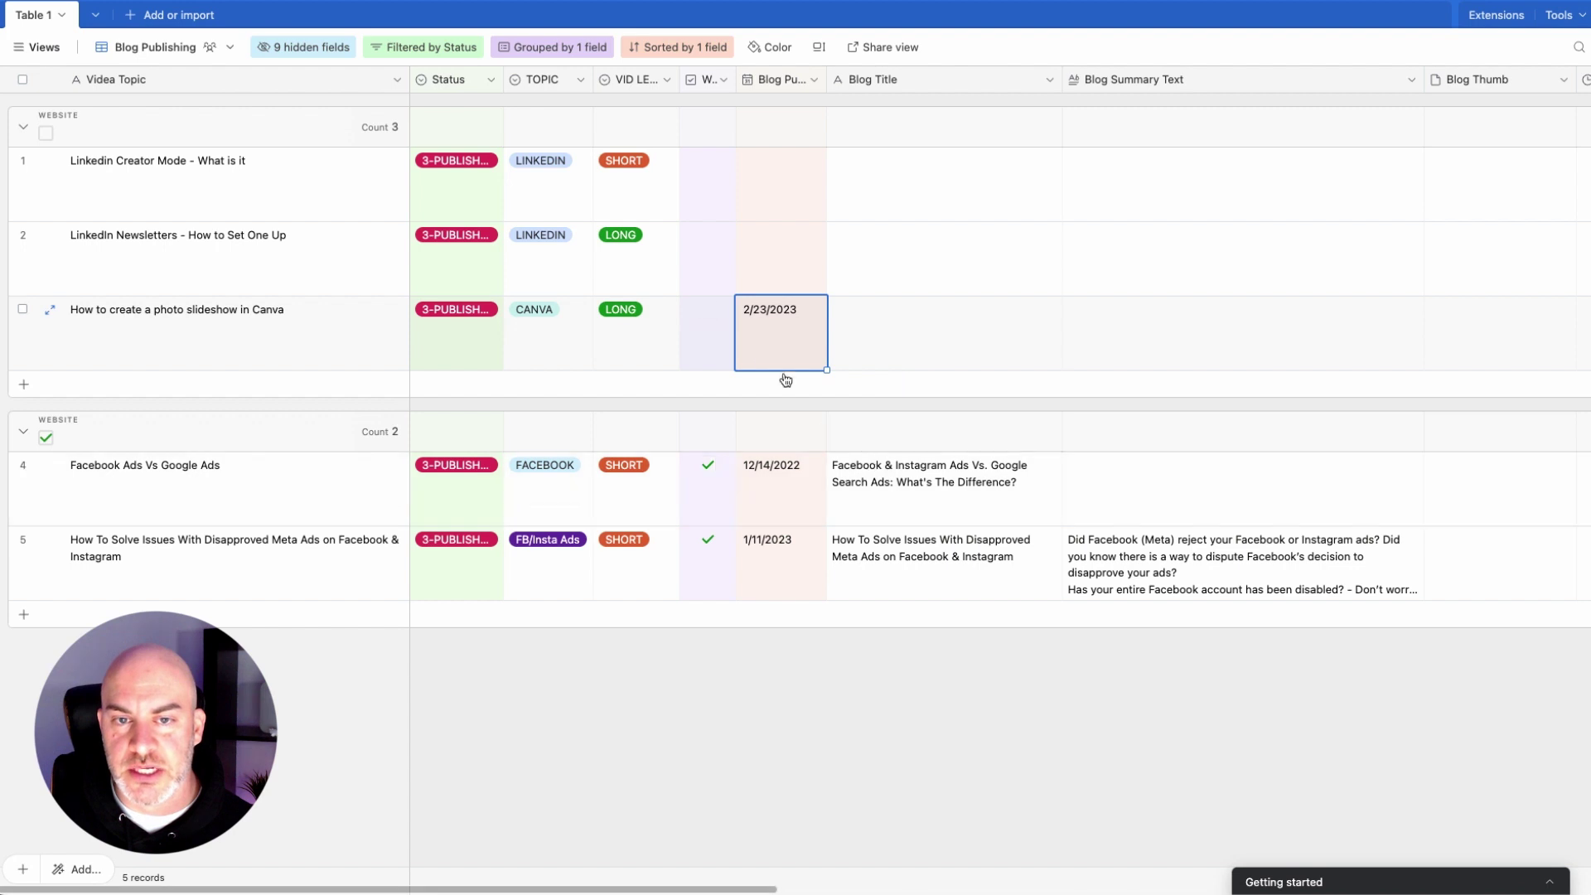
Step: Set the Blog Pub Date of "LinkedIn Newsletters - How to Set One Up" to 3/9/2023
left_click(781, 242)
left_click(788, 272)
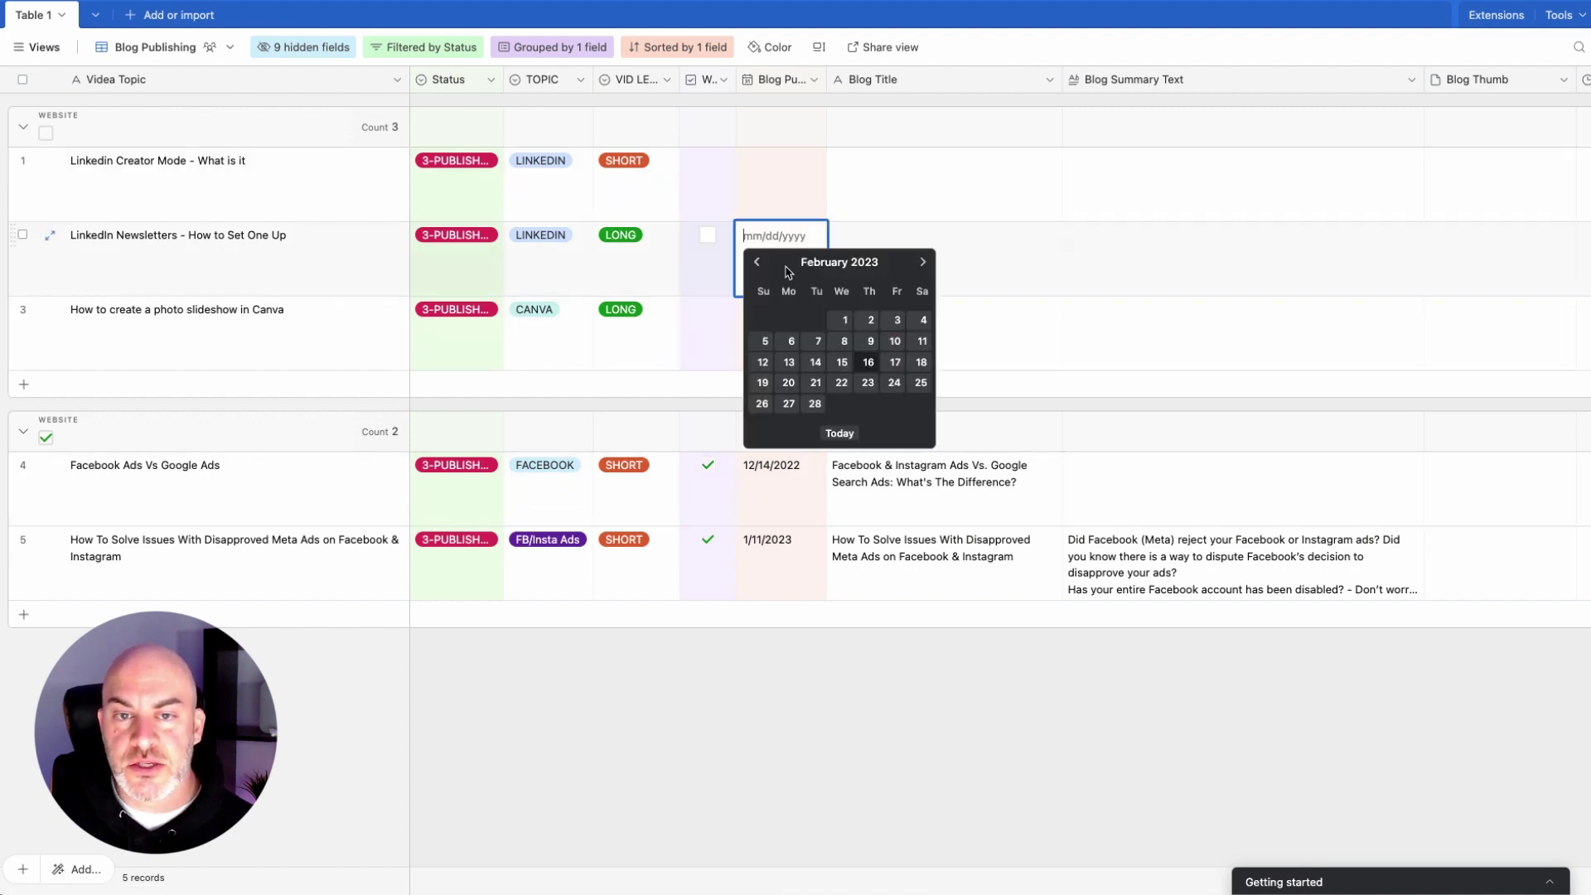
left_click(923, 262)
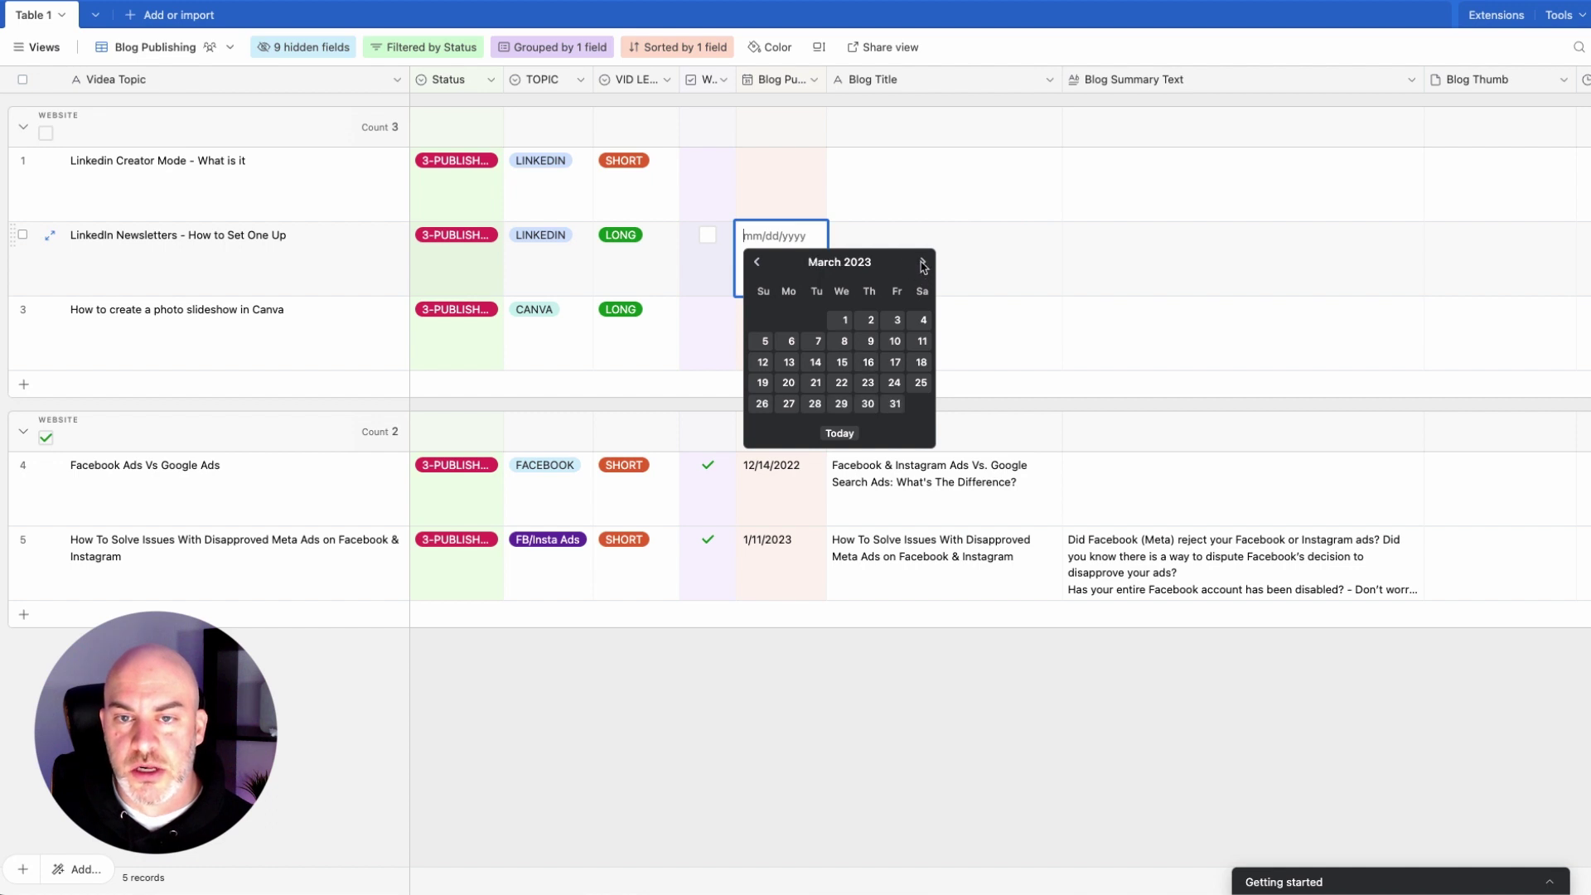
left_click(868, 341)
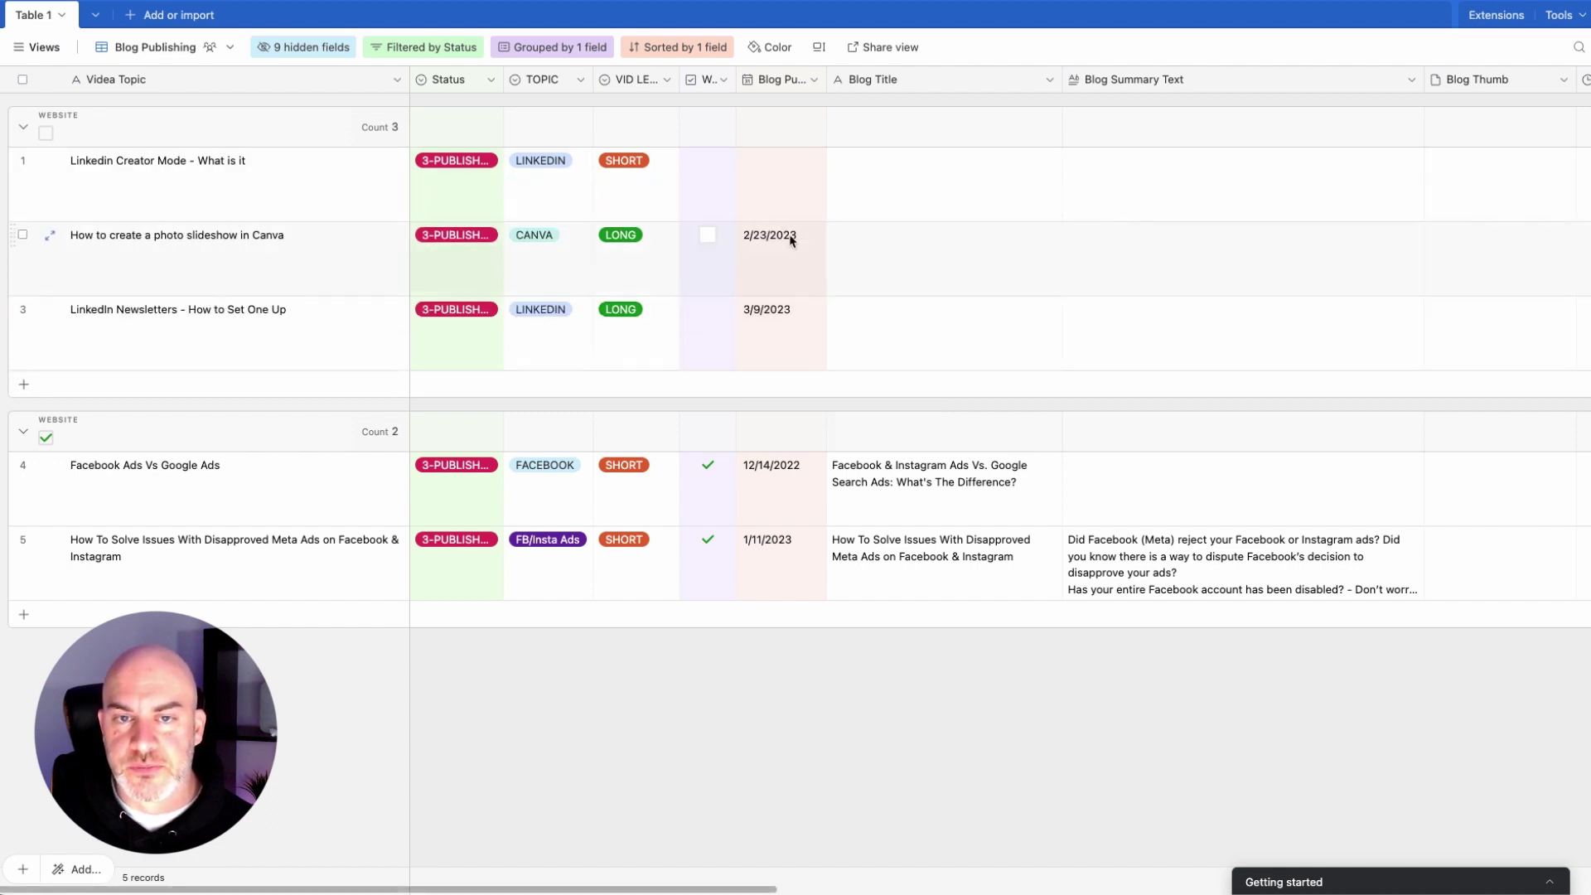
Step: Set the Blog Pub Date of "Linkedin Creator Mode - What is it" to 3/22/2023
left_click(760, 180)
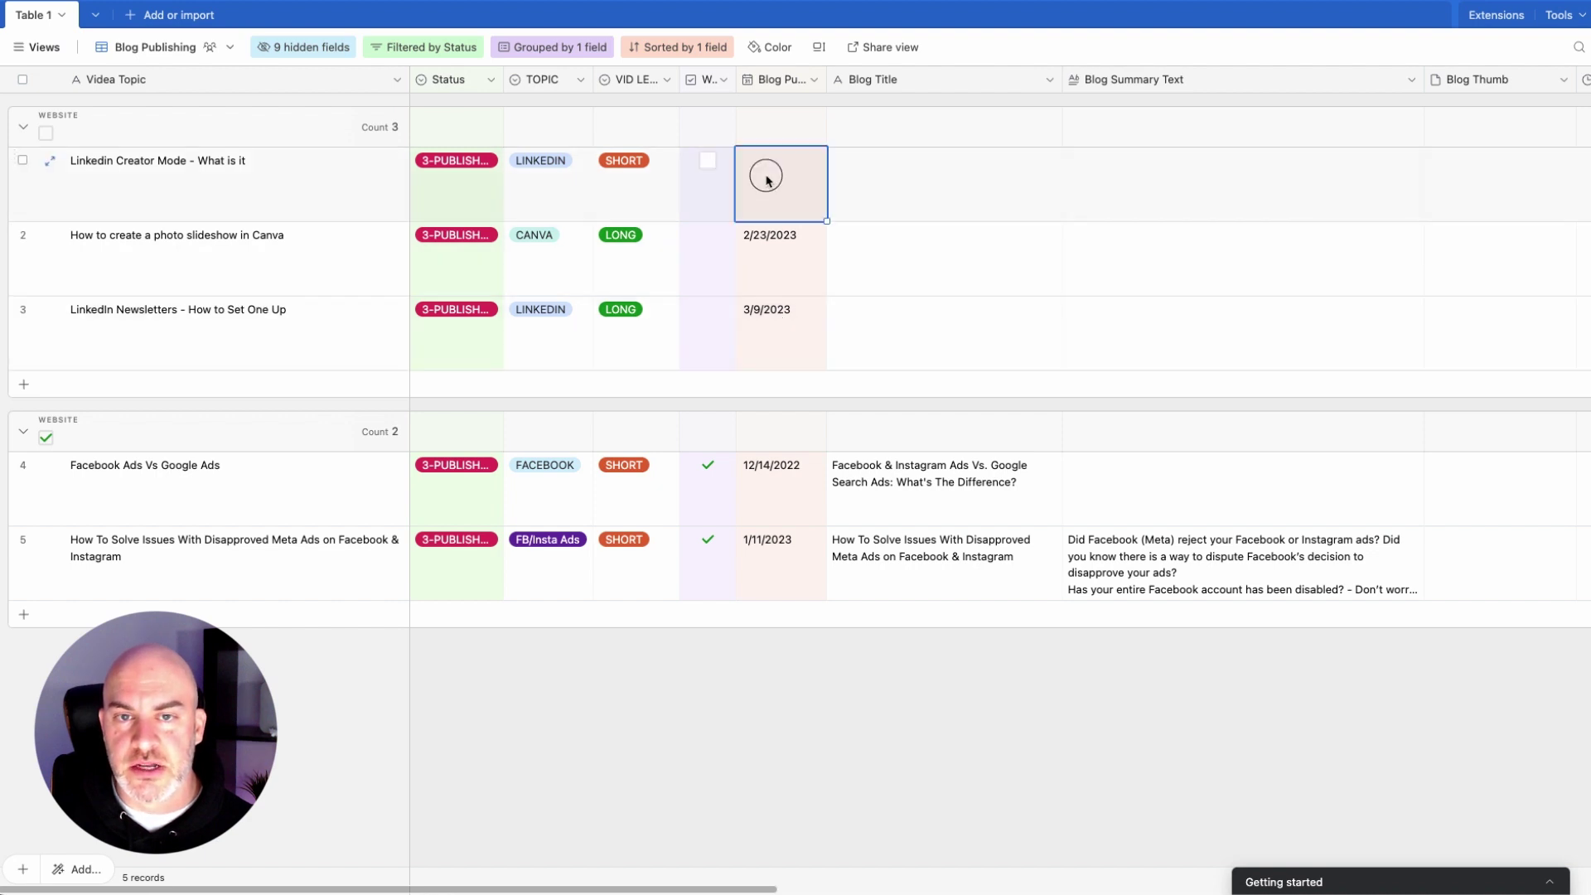
left_click(760, 180)
left_click(922, 188)
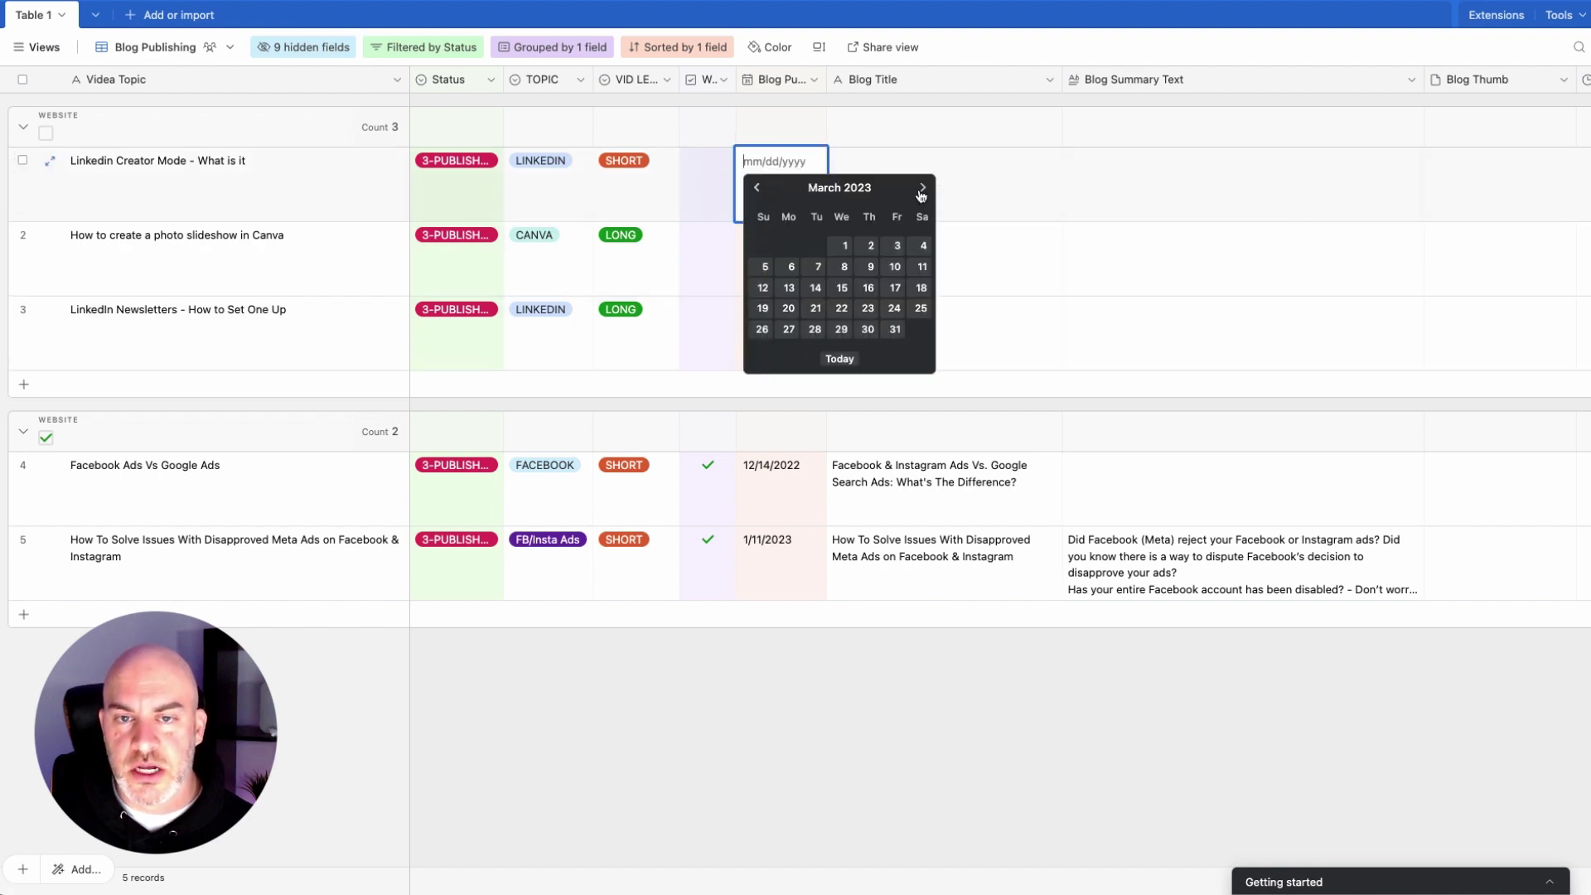
left_click(841, 307)
left_click(856, 383)
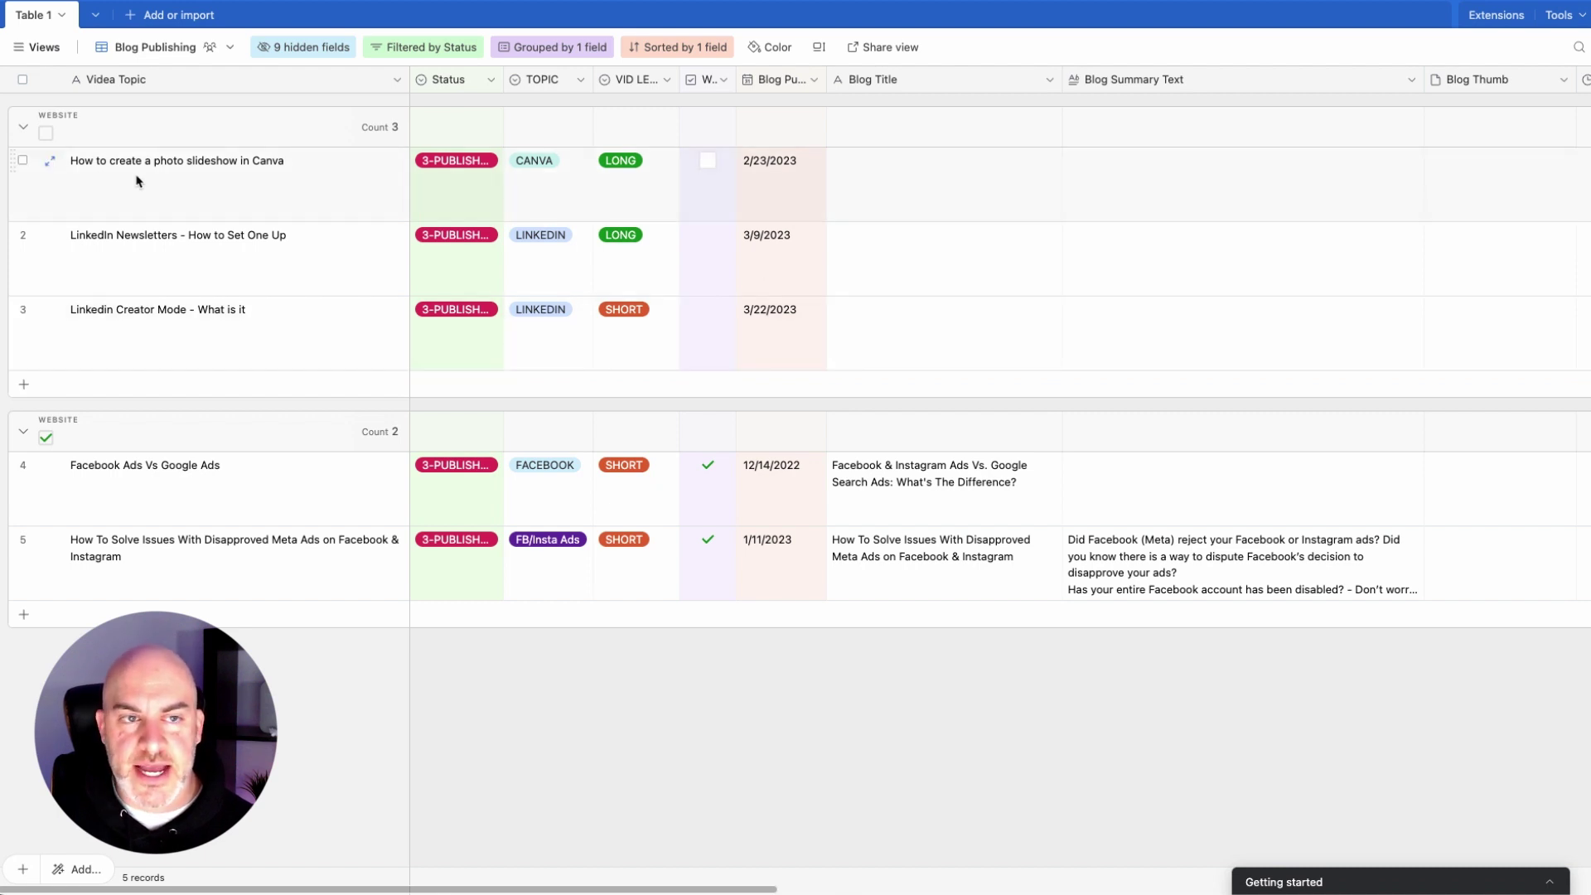
Step: Expand the Canva photo slideshow record and copy its Videa Topic text into the Blog Title field
left_click(49, 165)
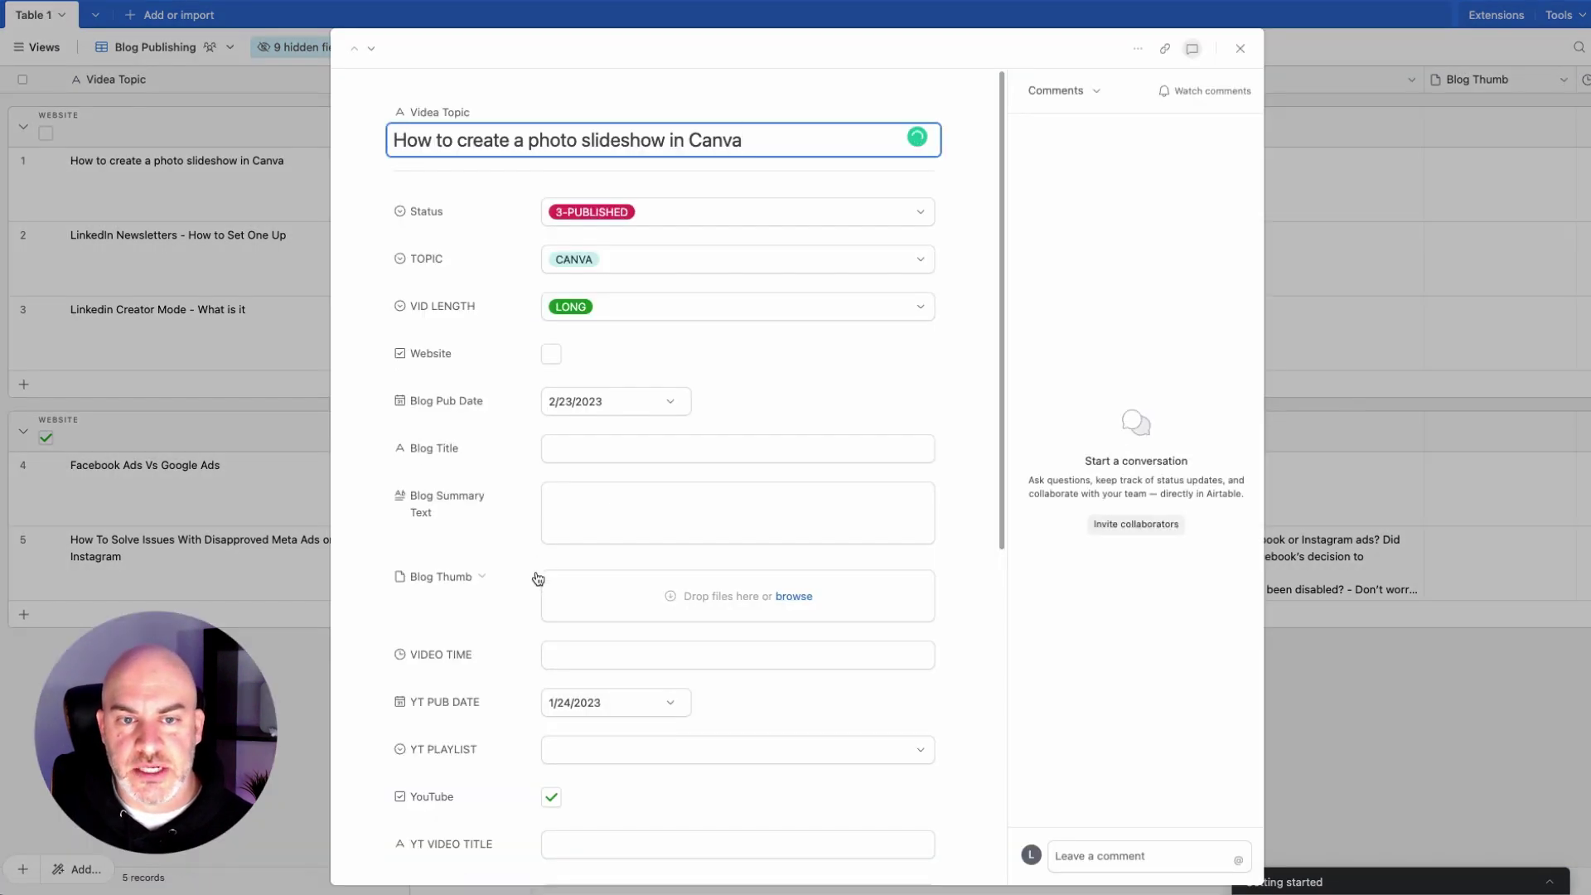
scroll(534, 576, "down", 2)
scroll(557, 396, "up", 3)
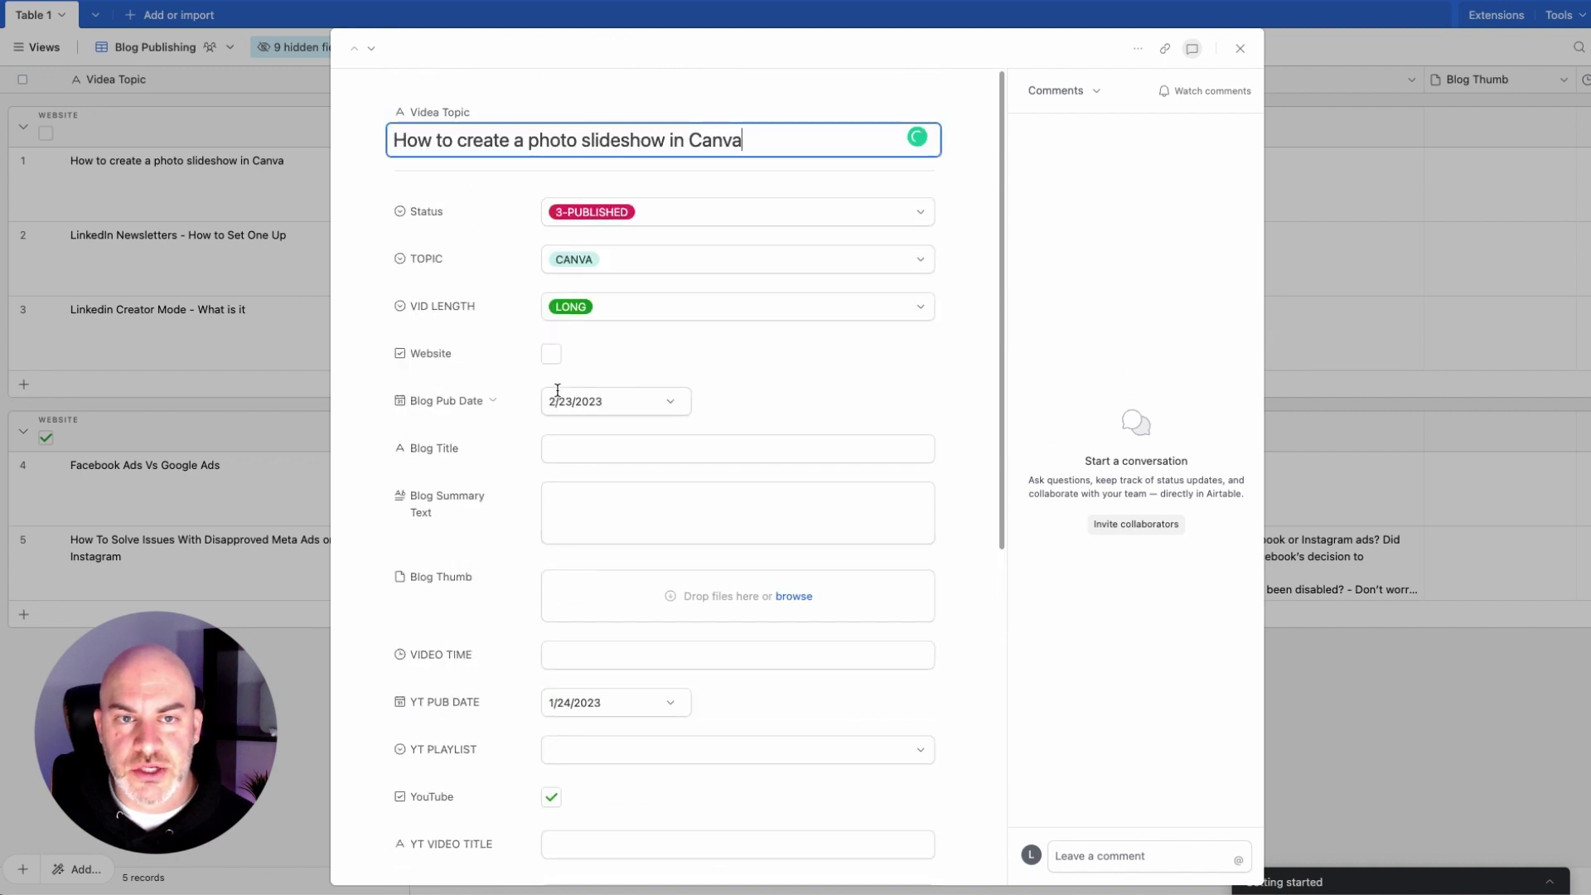
triple_click(625, 141)
key("super+c")
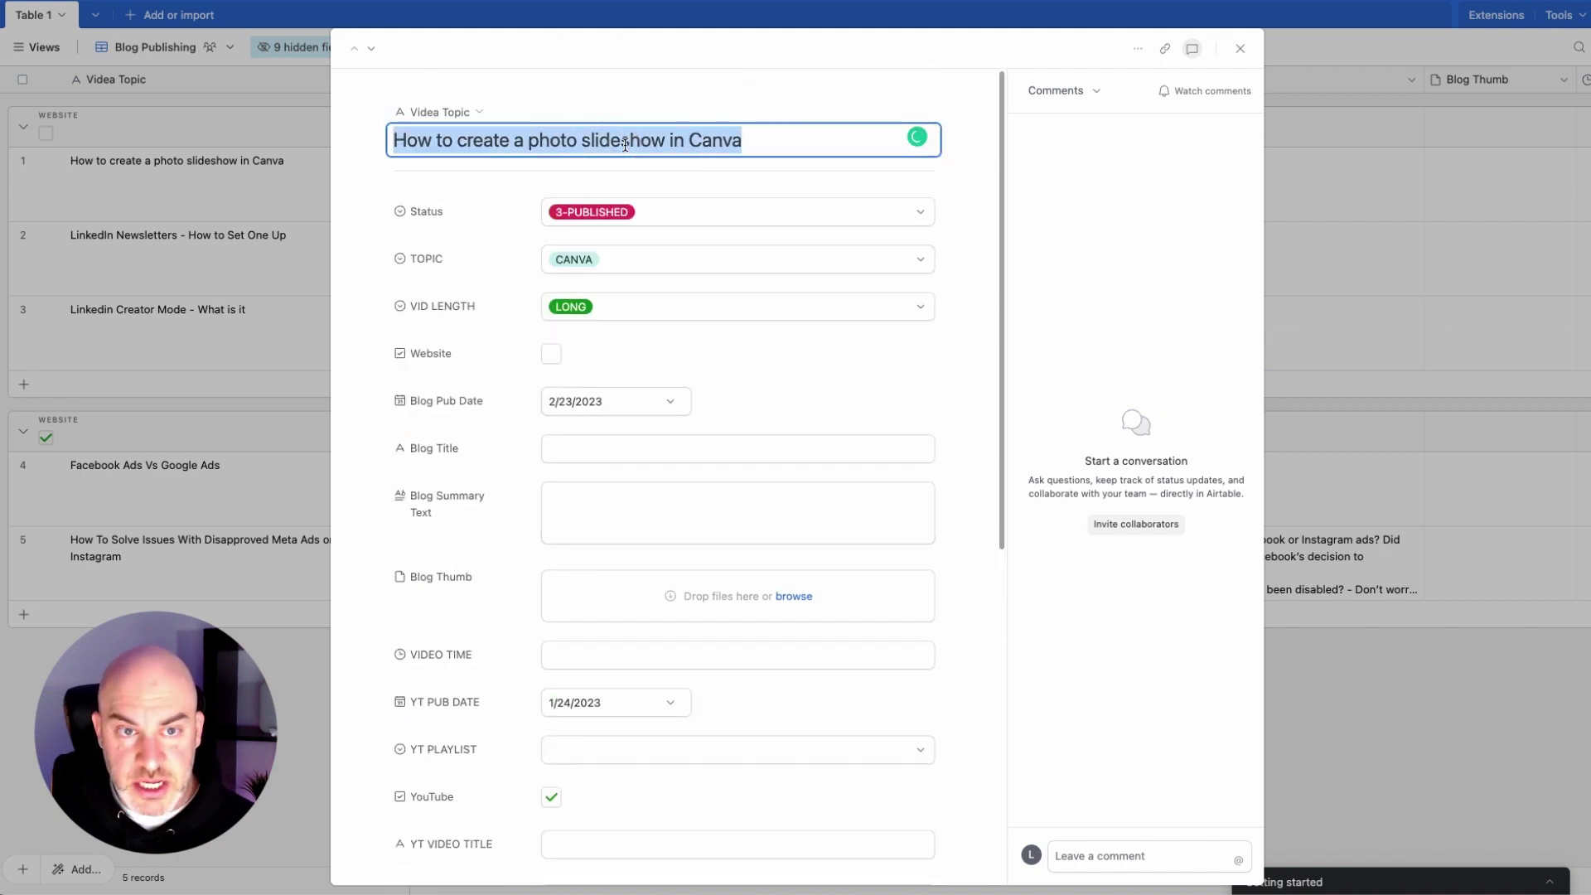
left_click(594, 455)
key("super+v")
Step: Capitalize the Blog Title of the Canva record to read "How To Create A Photo Slideshow In Canva"
double_click(589, 447)
left_click(579, 450)
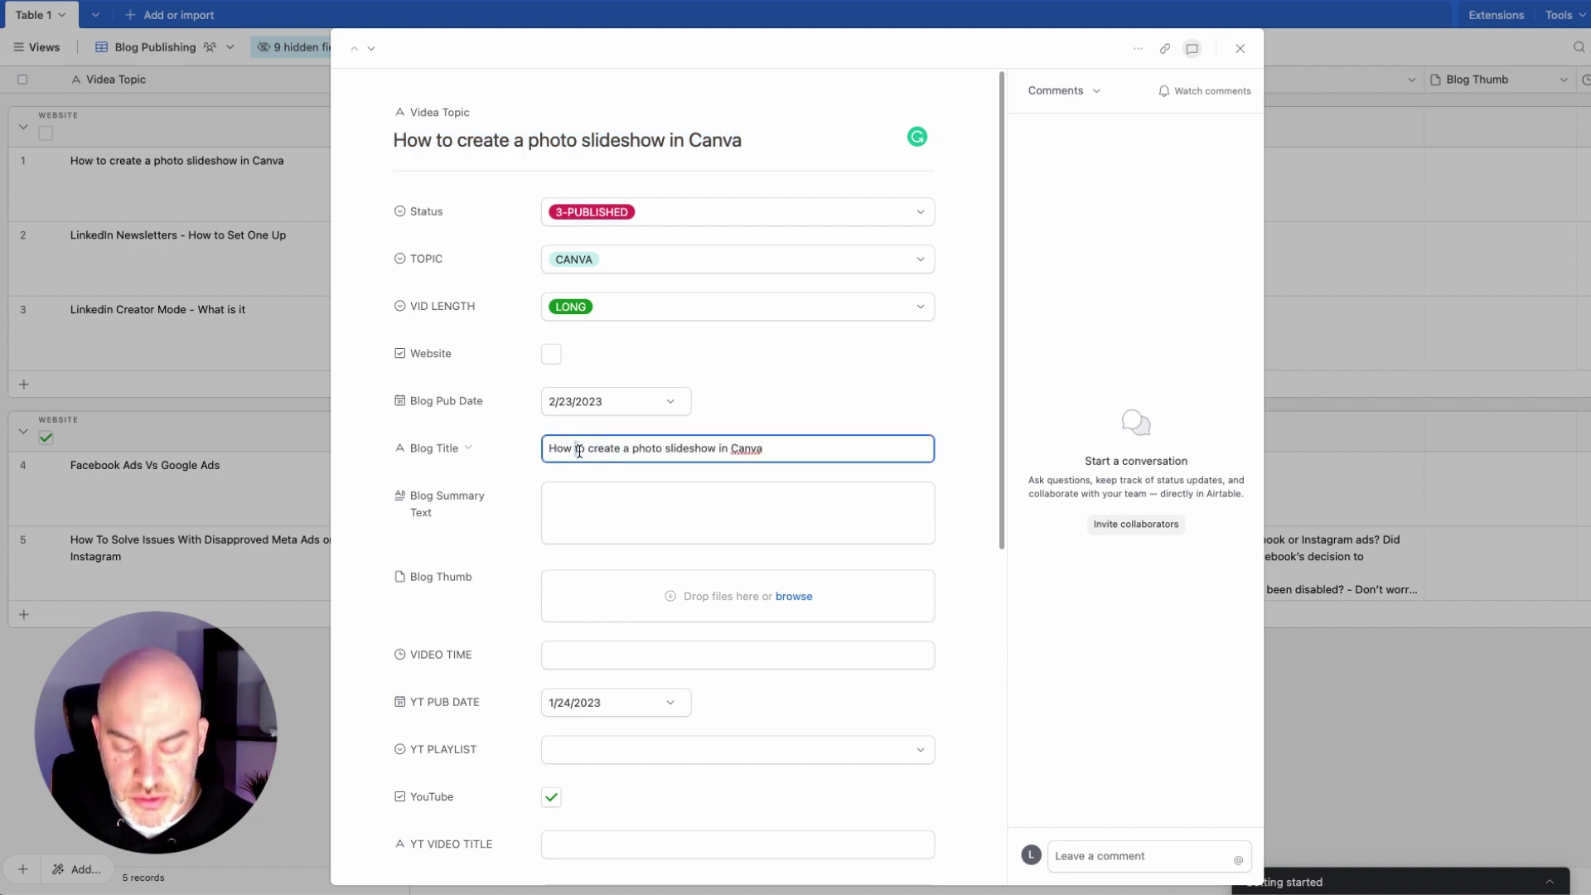
key("BackSpace")
type("T")
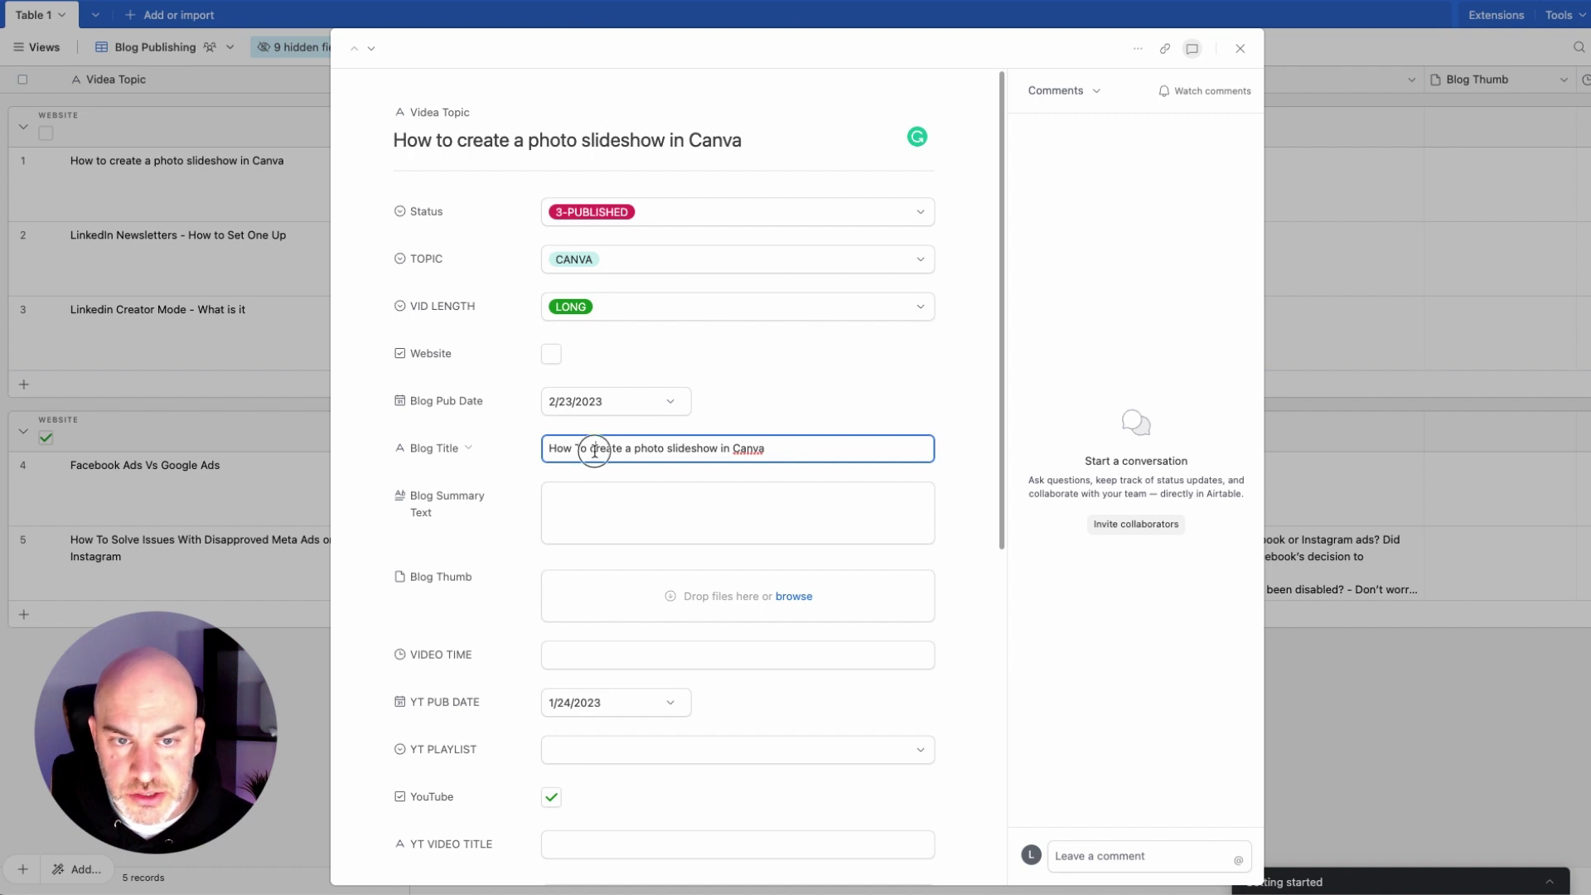
left_click(593, 450)
key("BackSpace")
type("C")
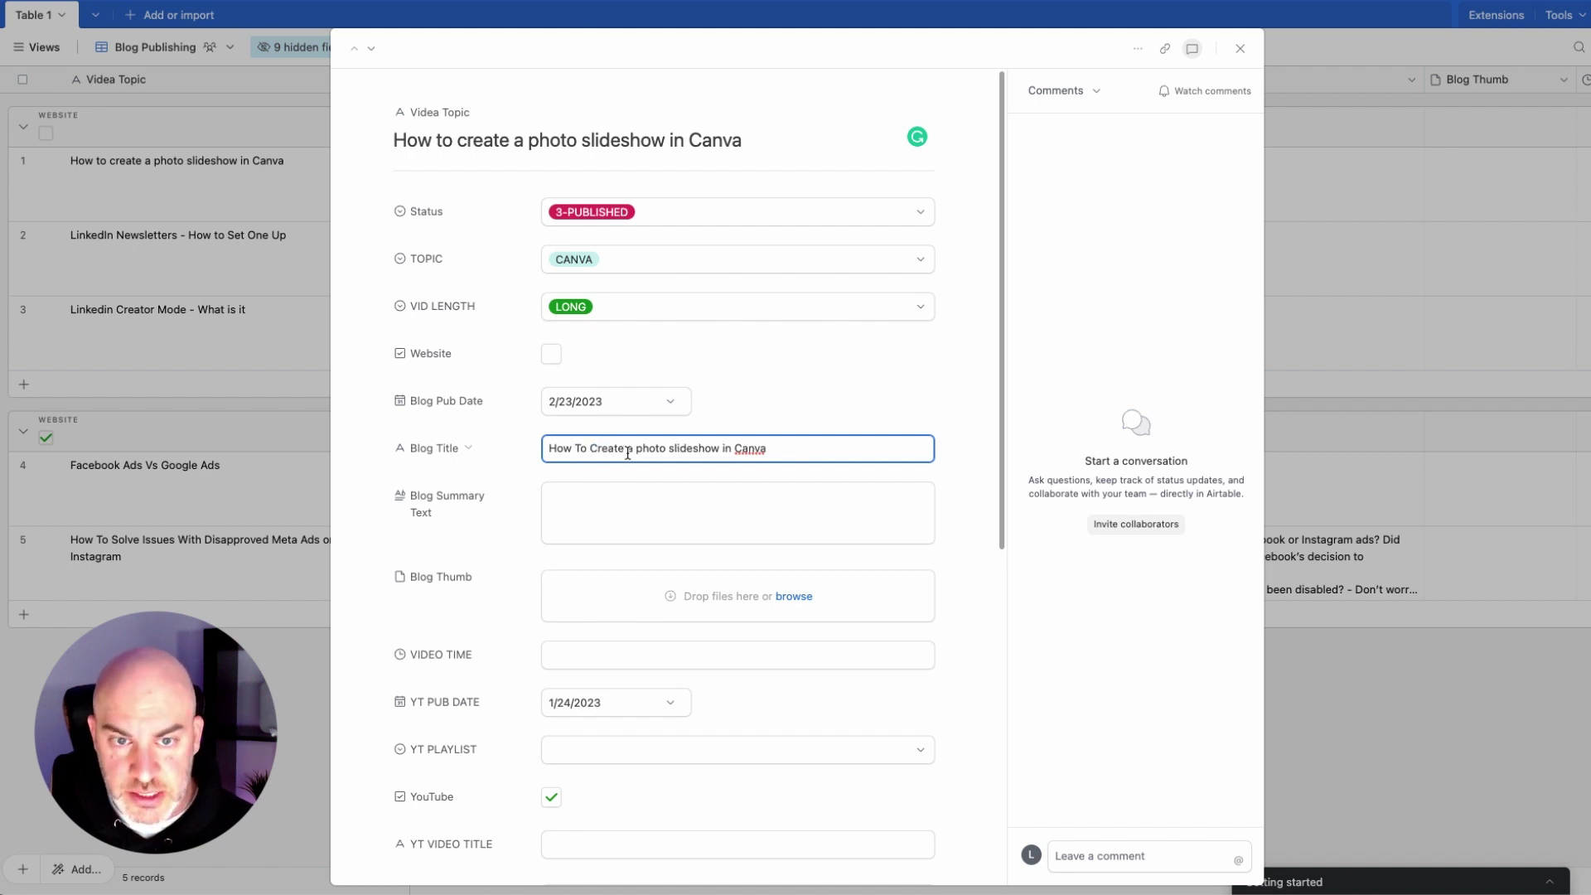
left_click(632, 450)
key("BackSpace")
type("A")
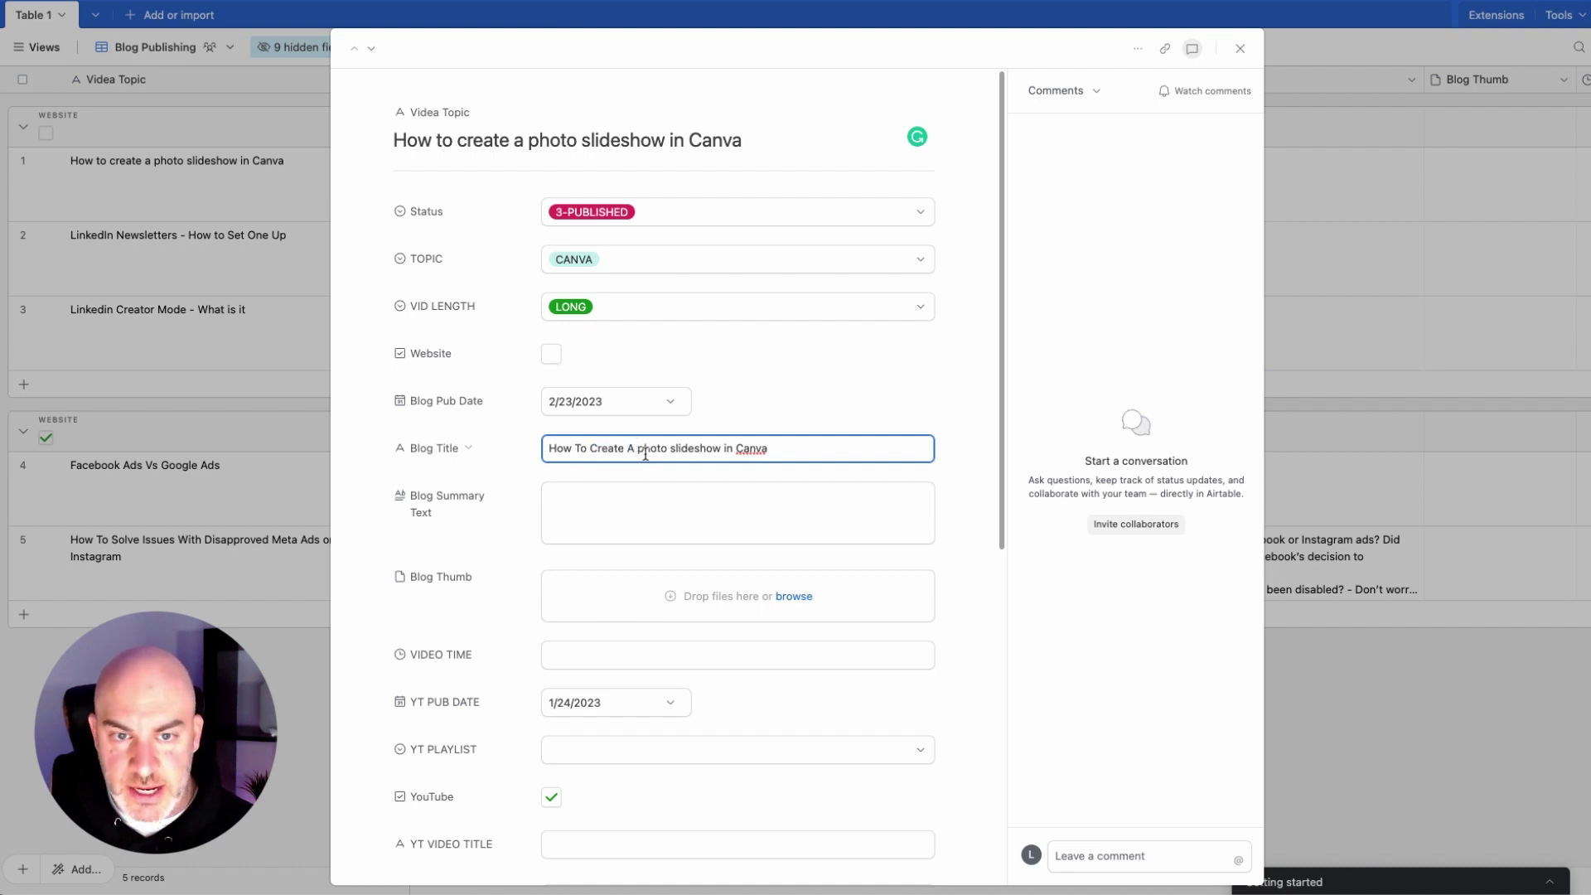
left_click_drag(645, 454, 638, 454)
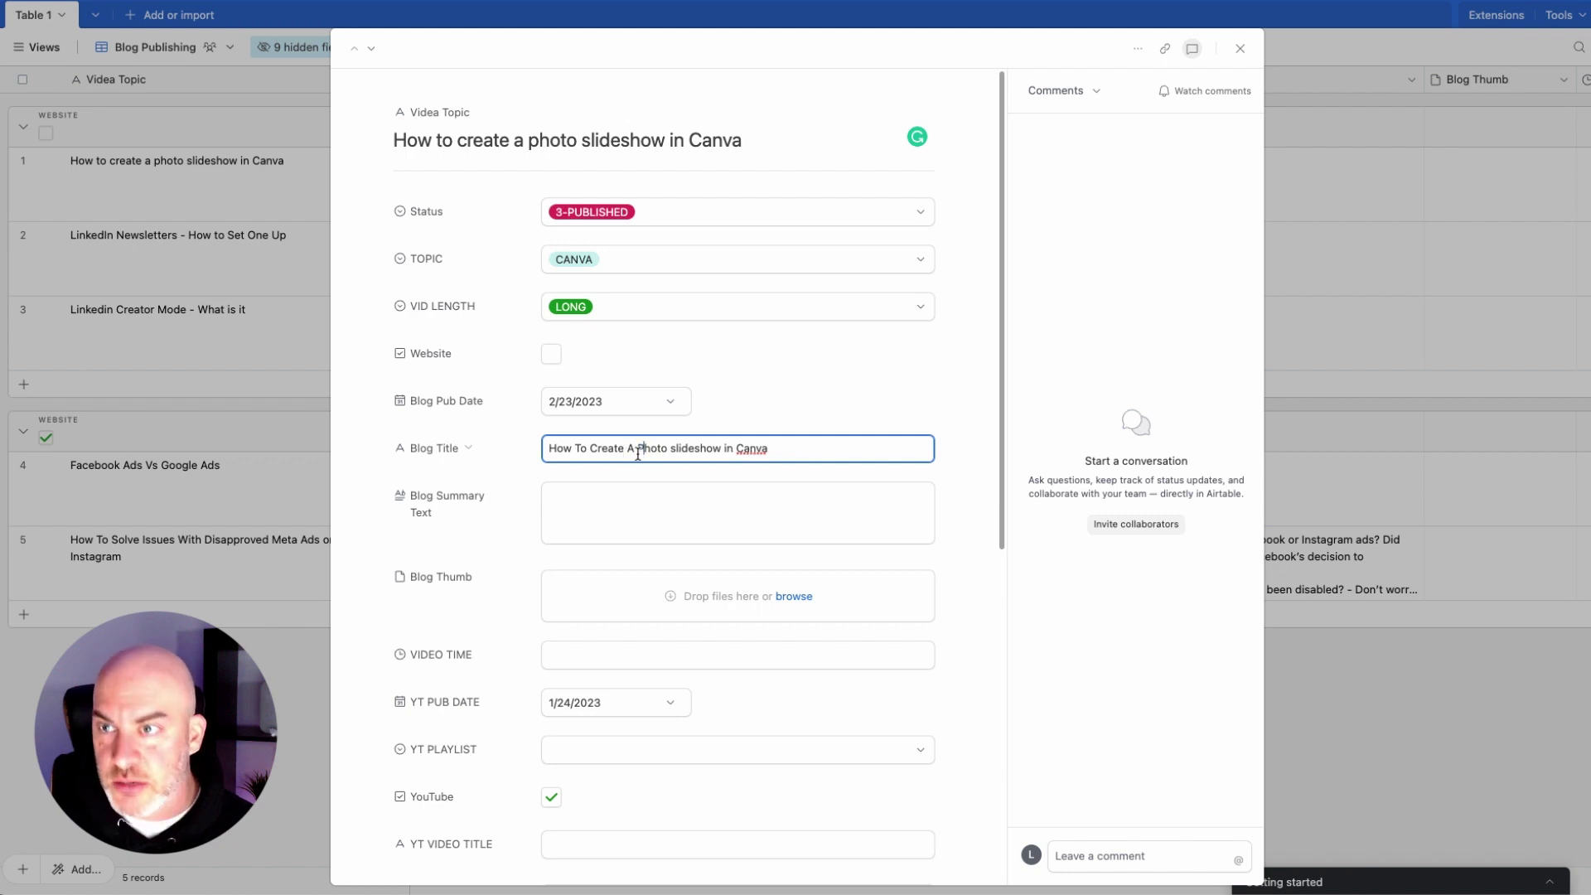
left_click(675, 454)
key("BackSpace")
type("S")
Step: Start editing the Blog Summary Text and review the Canva record's other fields down to TRANSCRIPT
left_click(610, 519)
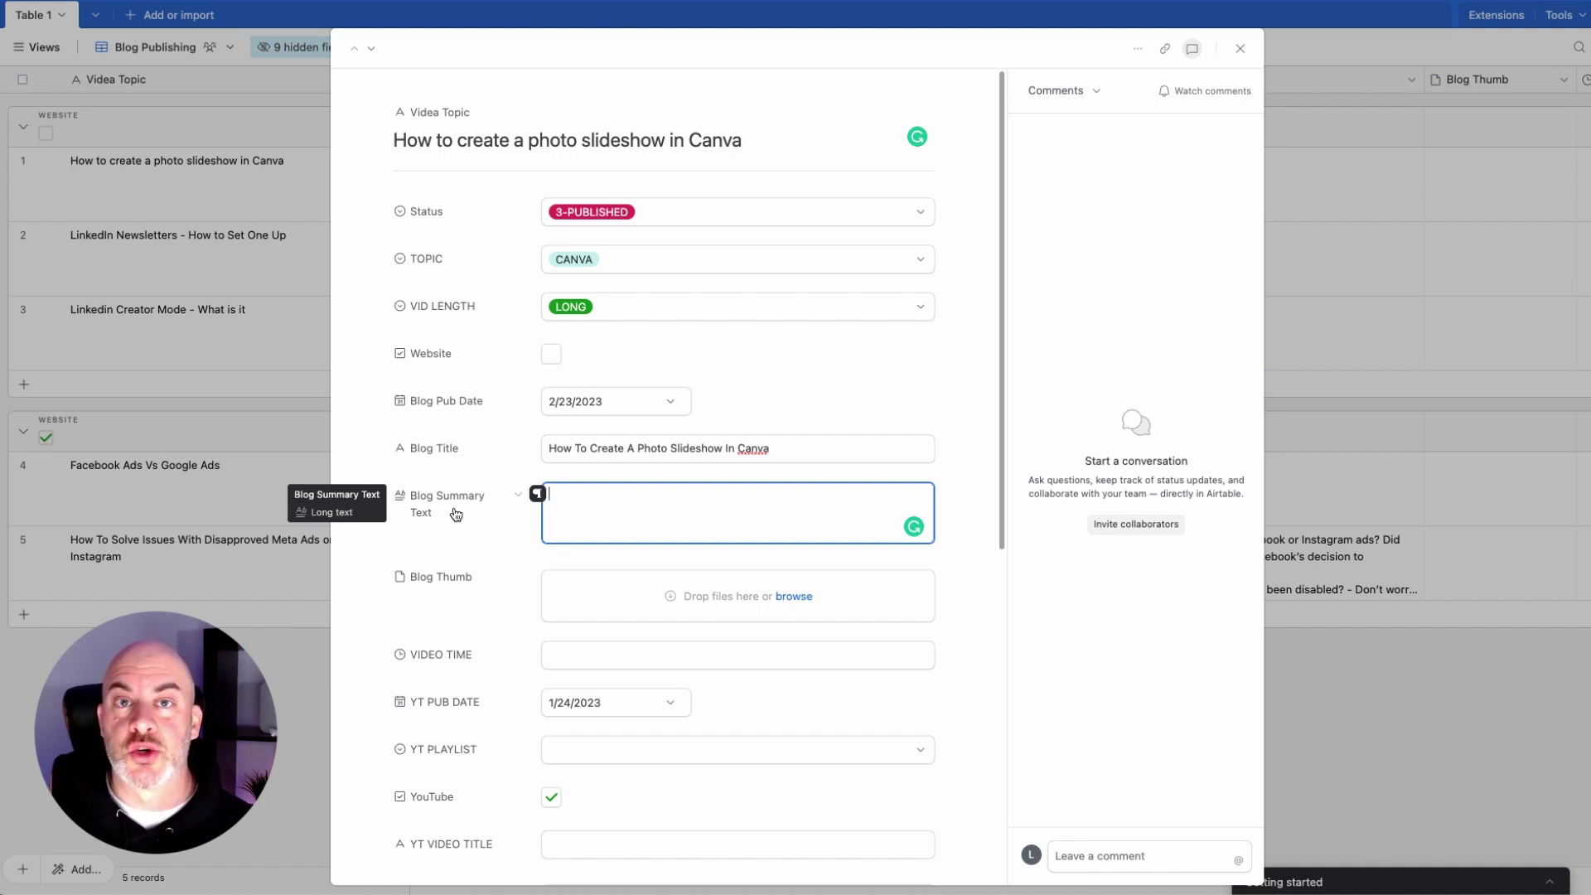
scroll(462, 711, "down", 5)
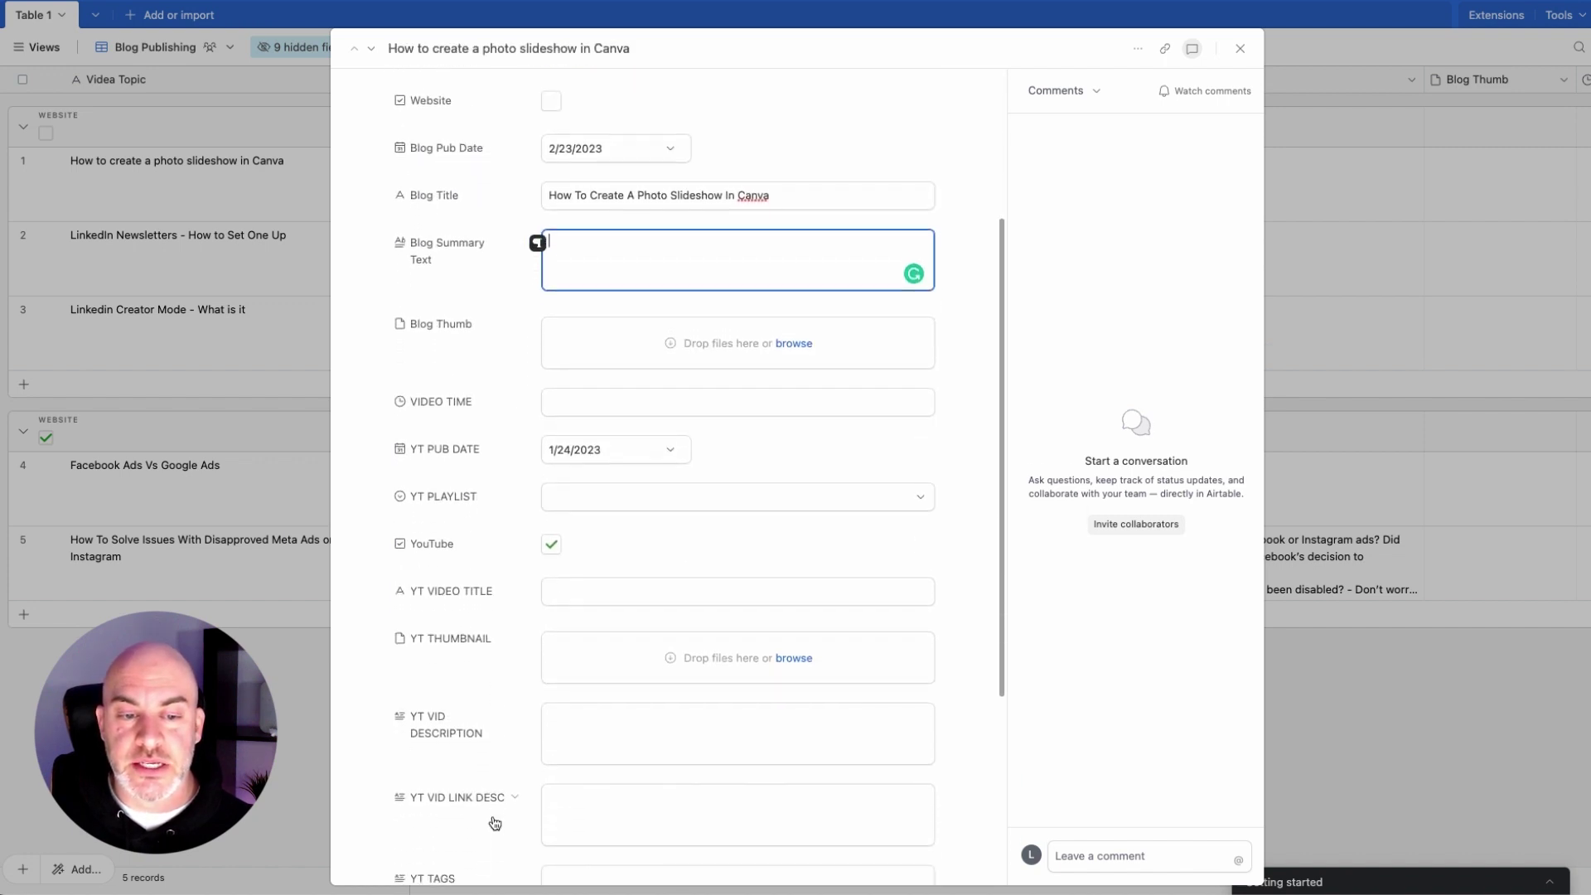
scroll(448, 647, "down", 6)
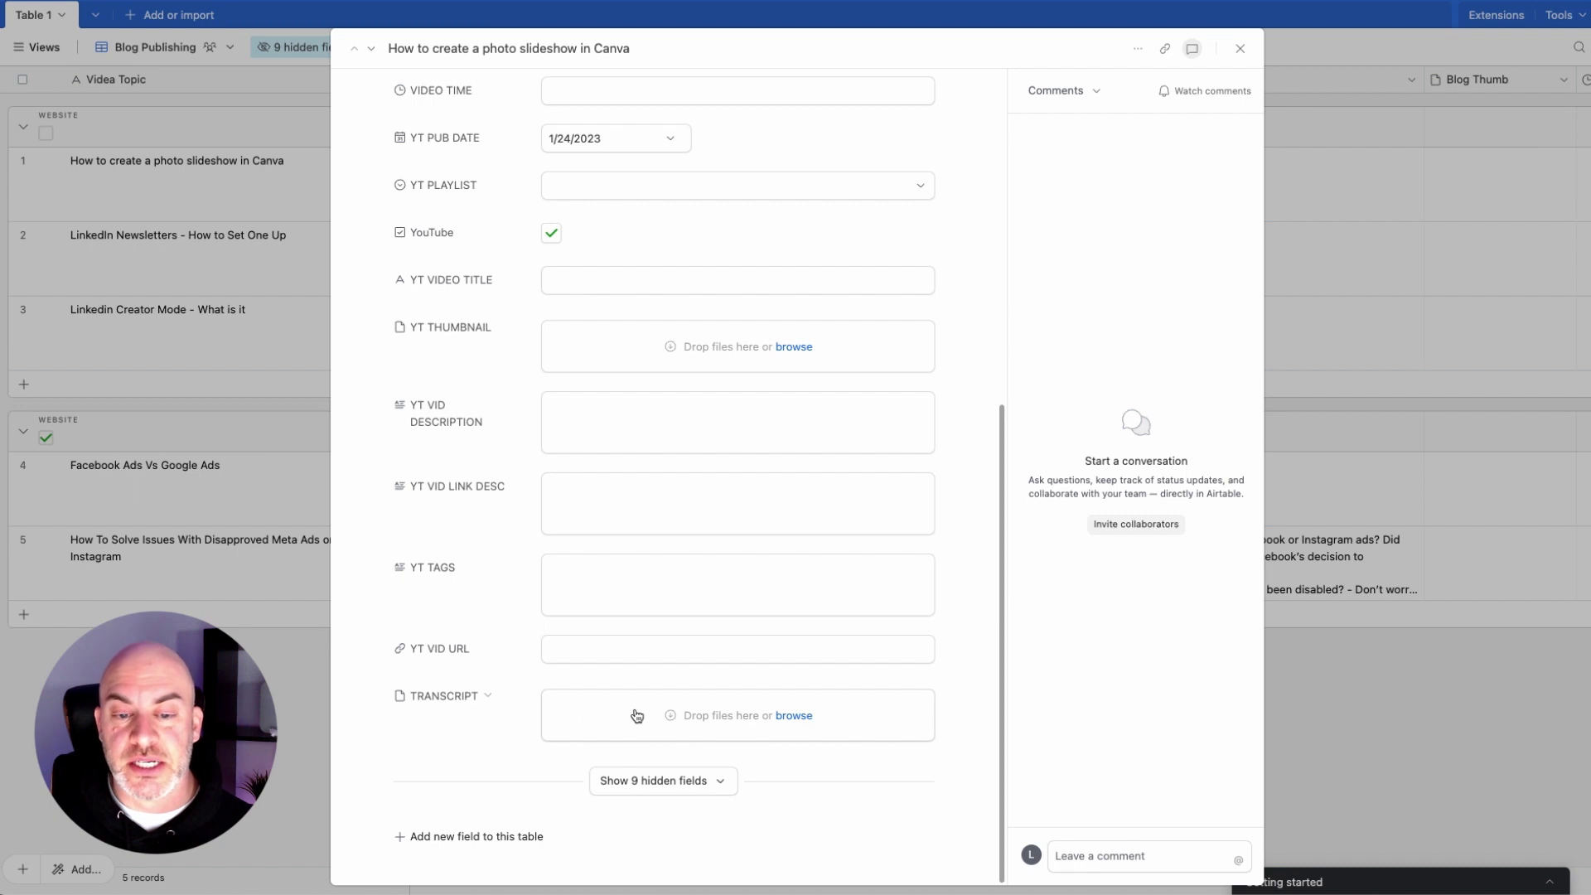
scroll(636, 714, "up", 1)
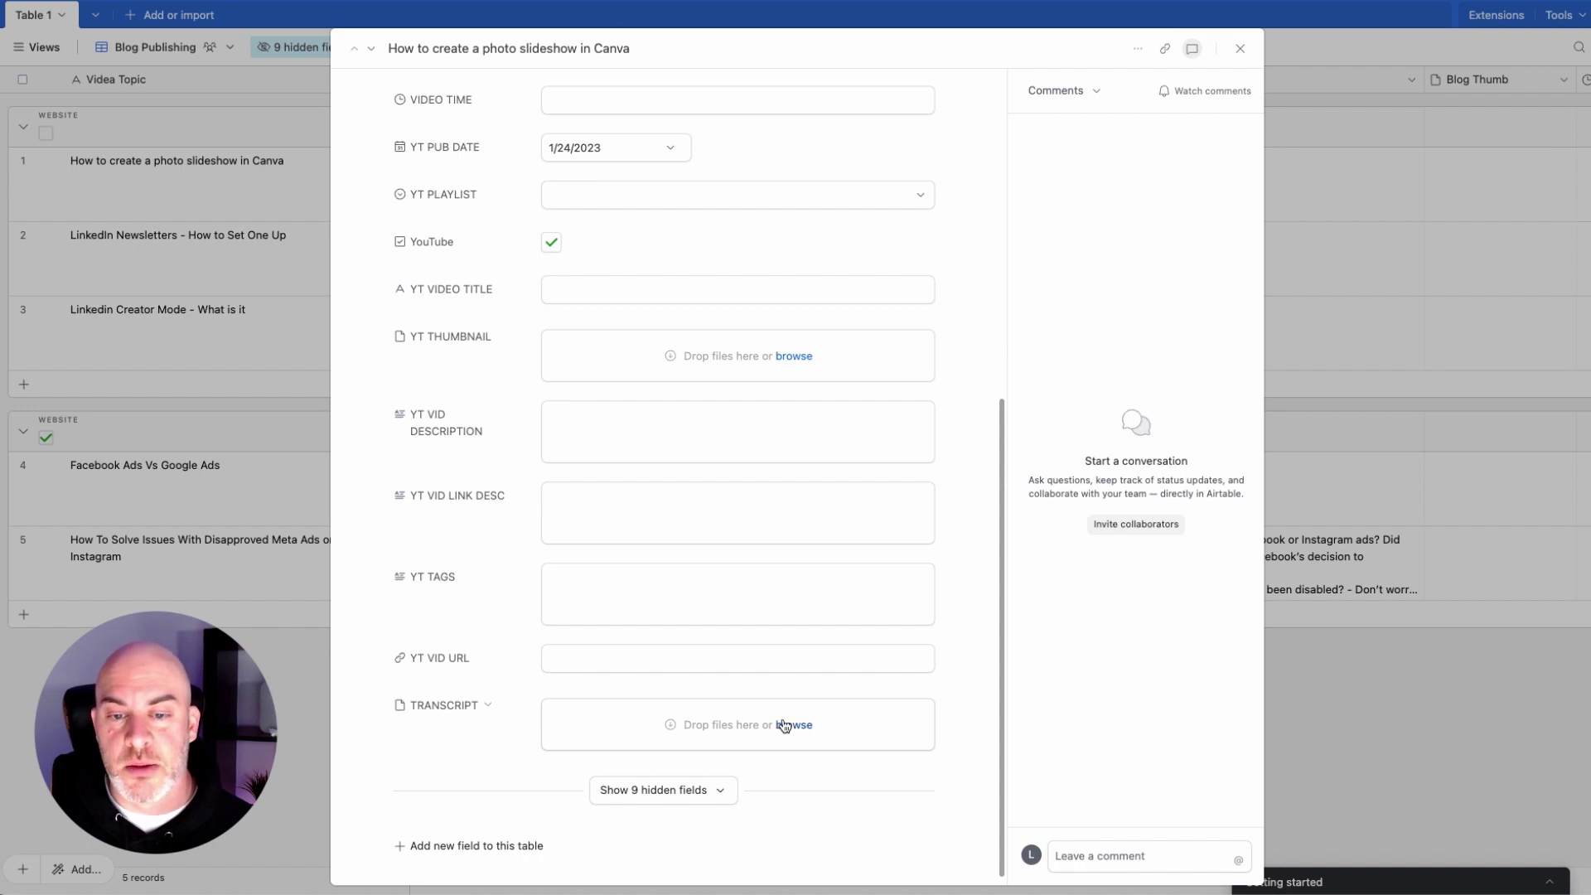
scroll(779, 721, "up", 7)
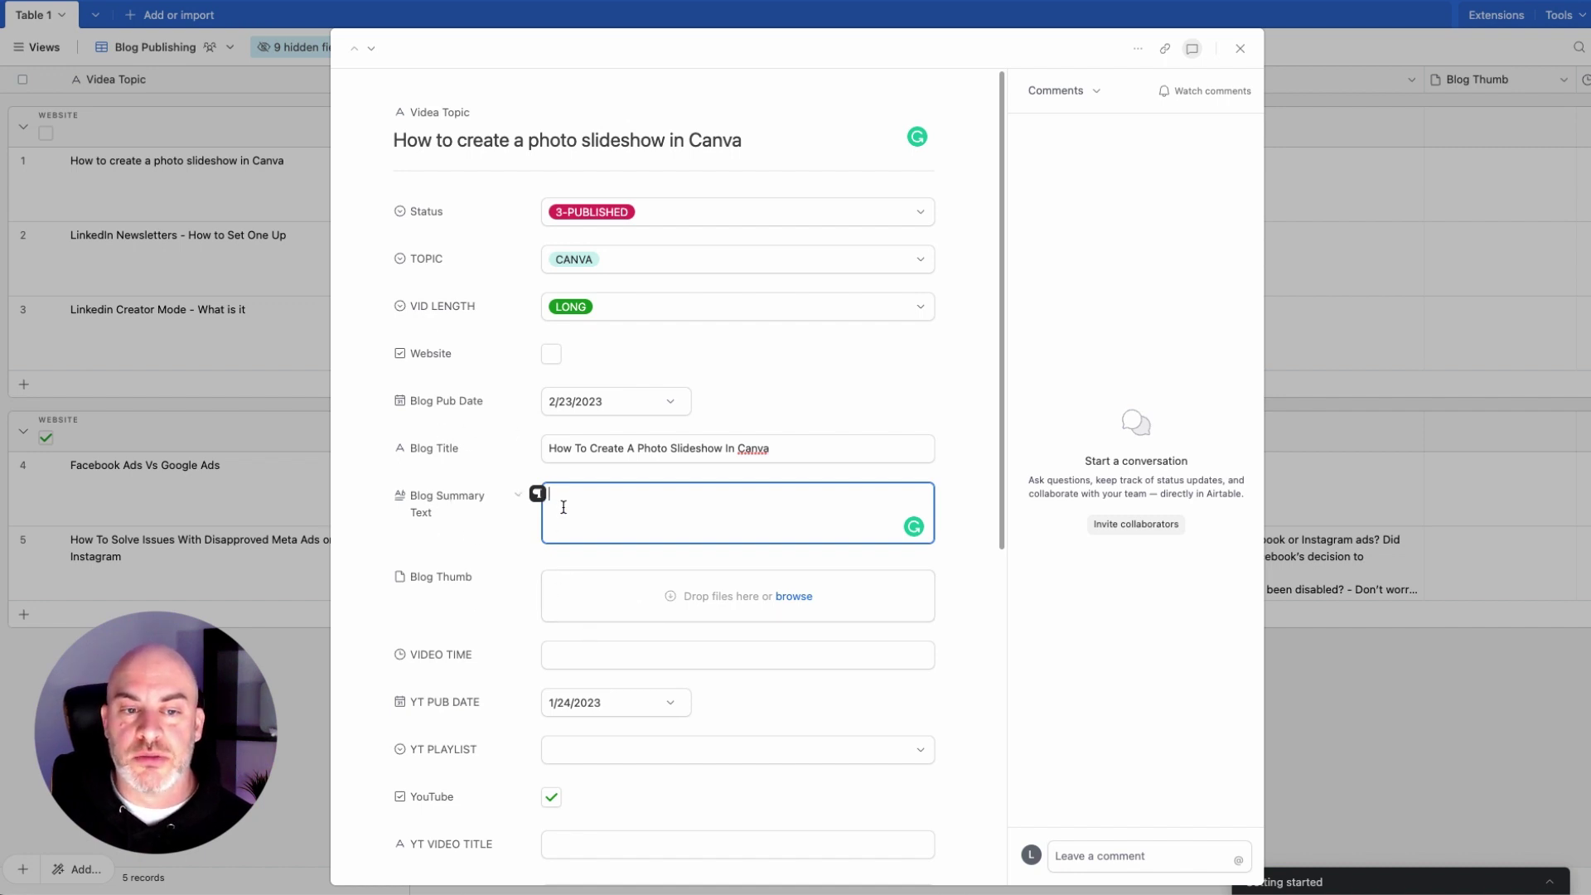
scroll(462, 522, "down", 2)
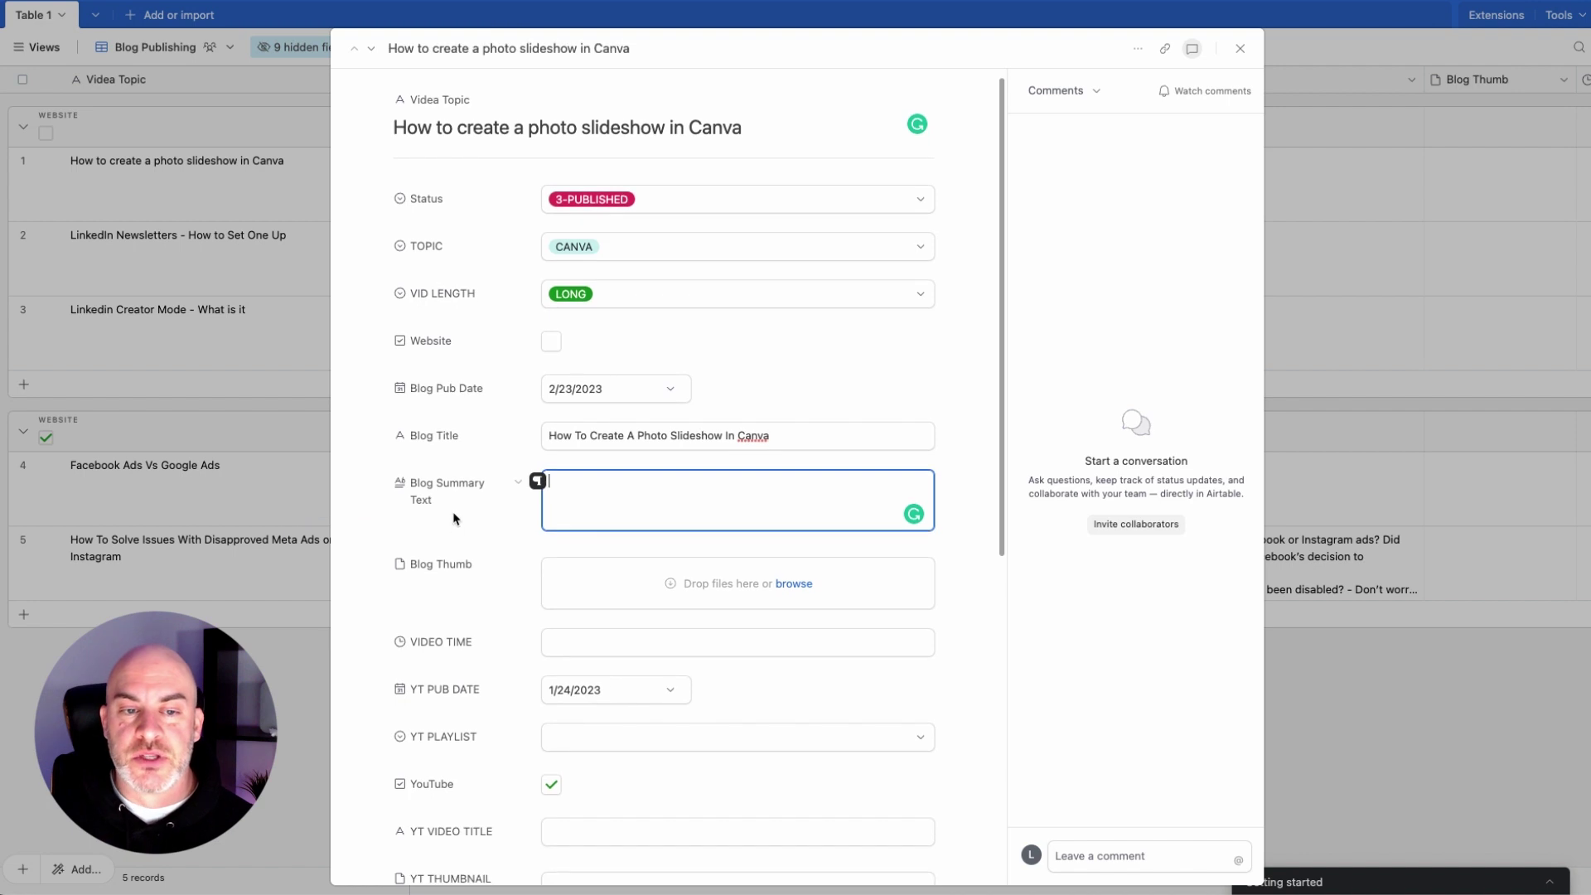
scroll(457, 519, "down", 2)
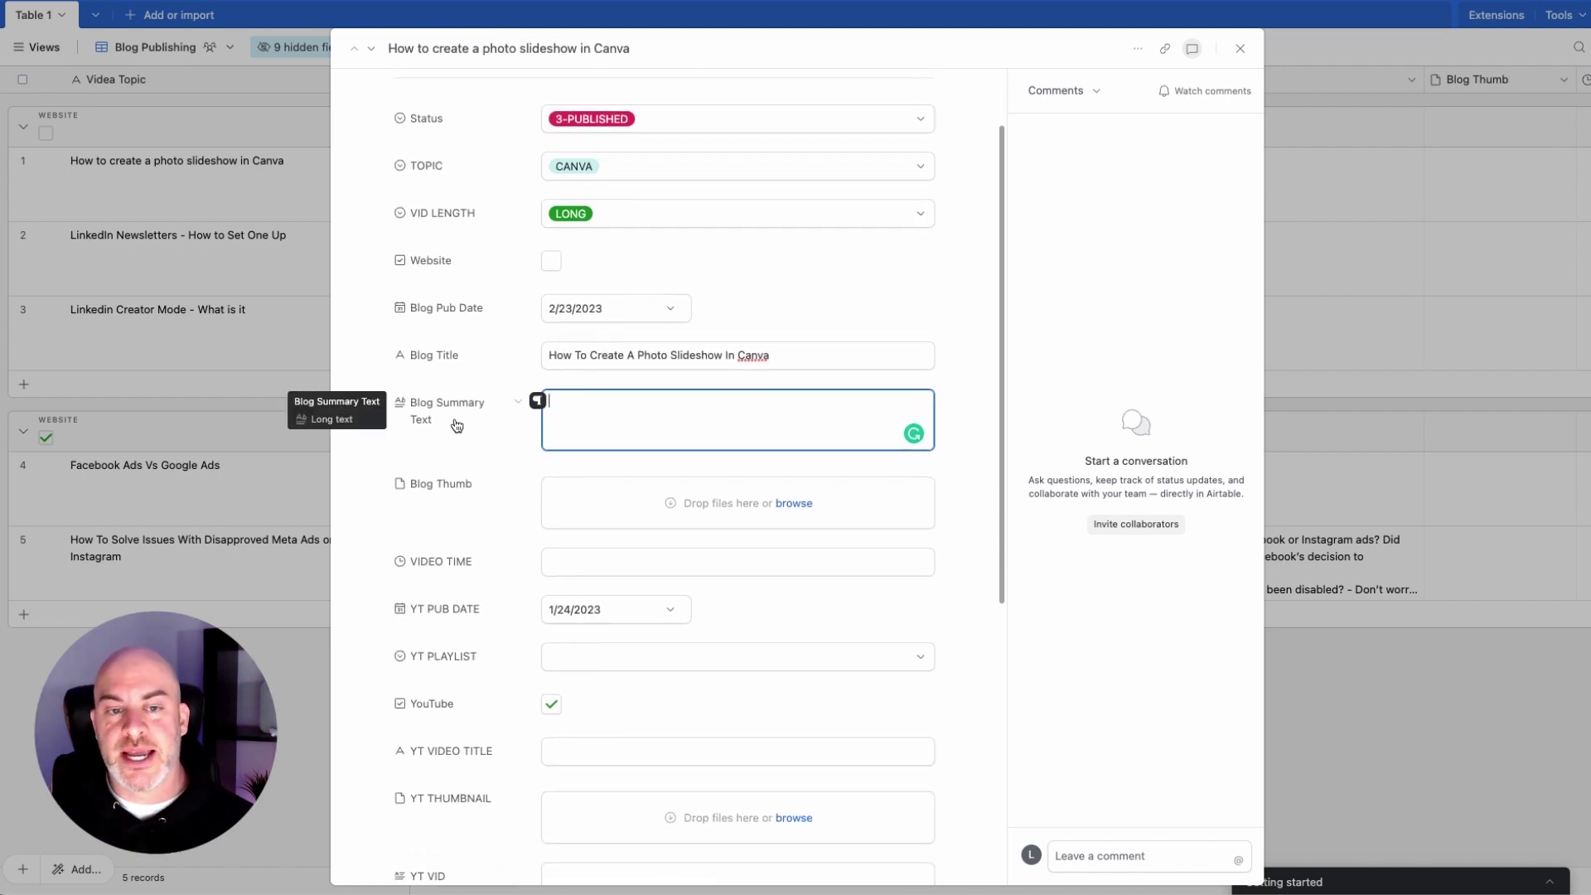
scroll(454, 429, "down", 5)
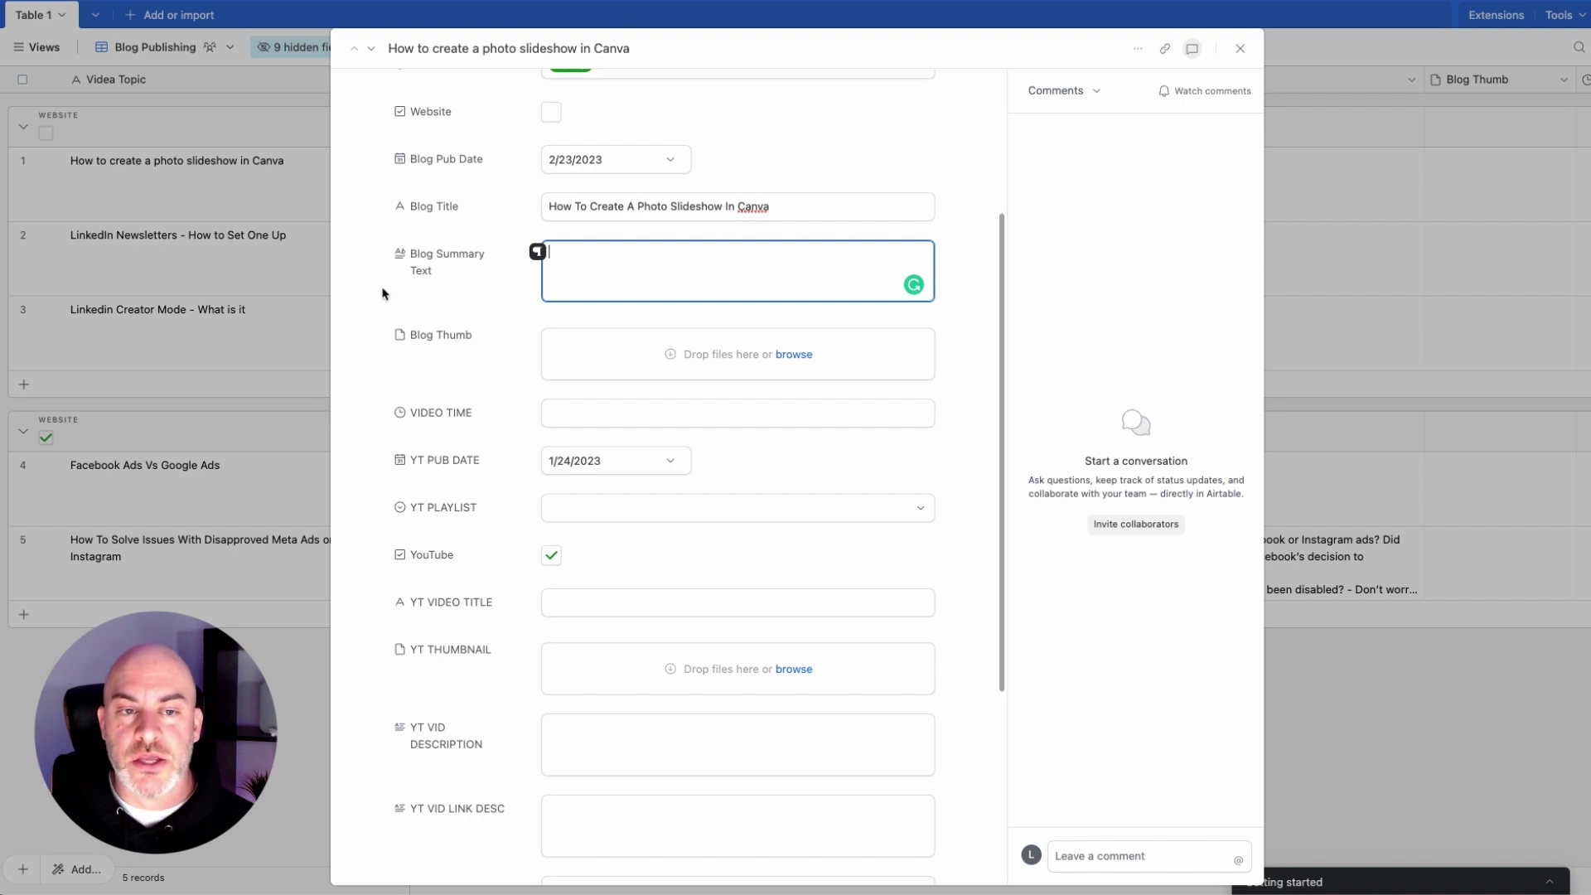
scroll(382, 298, "up", 2)
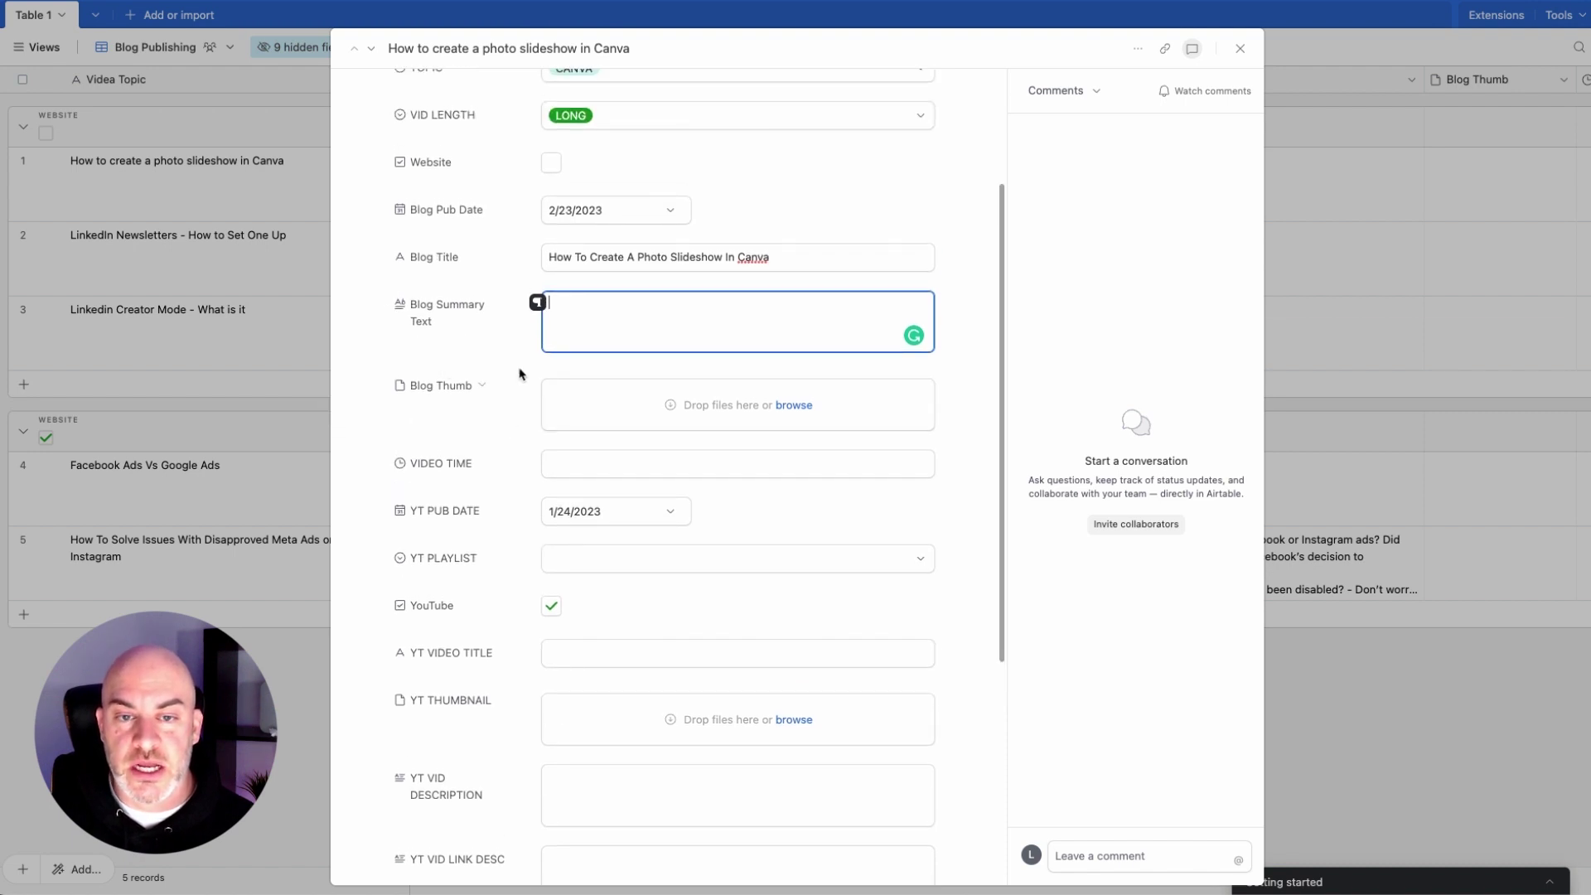
scroll(494, 510, "down", 3)
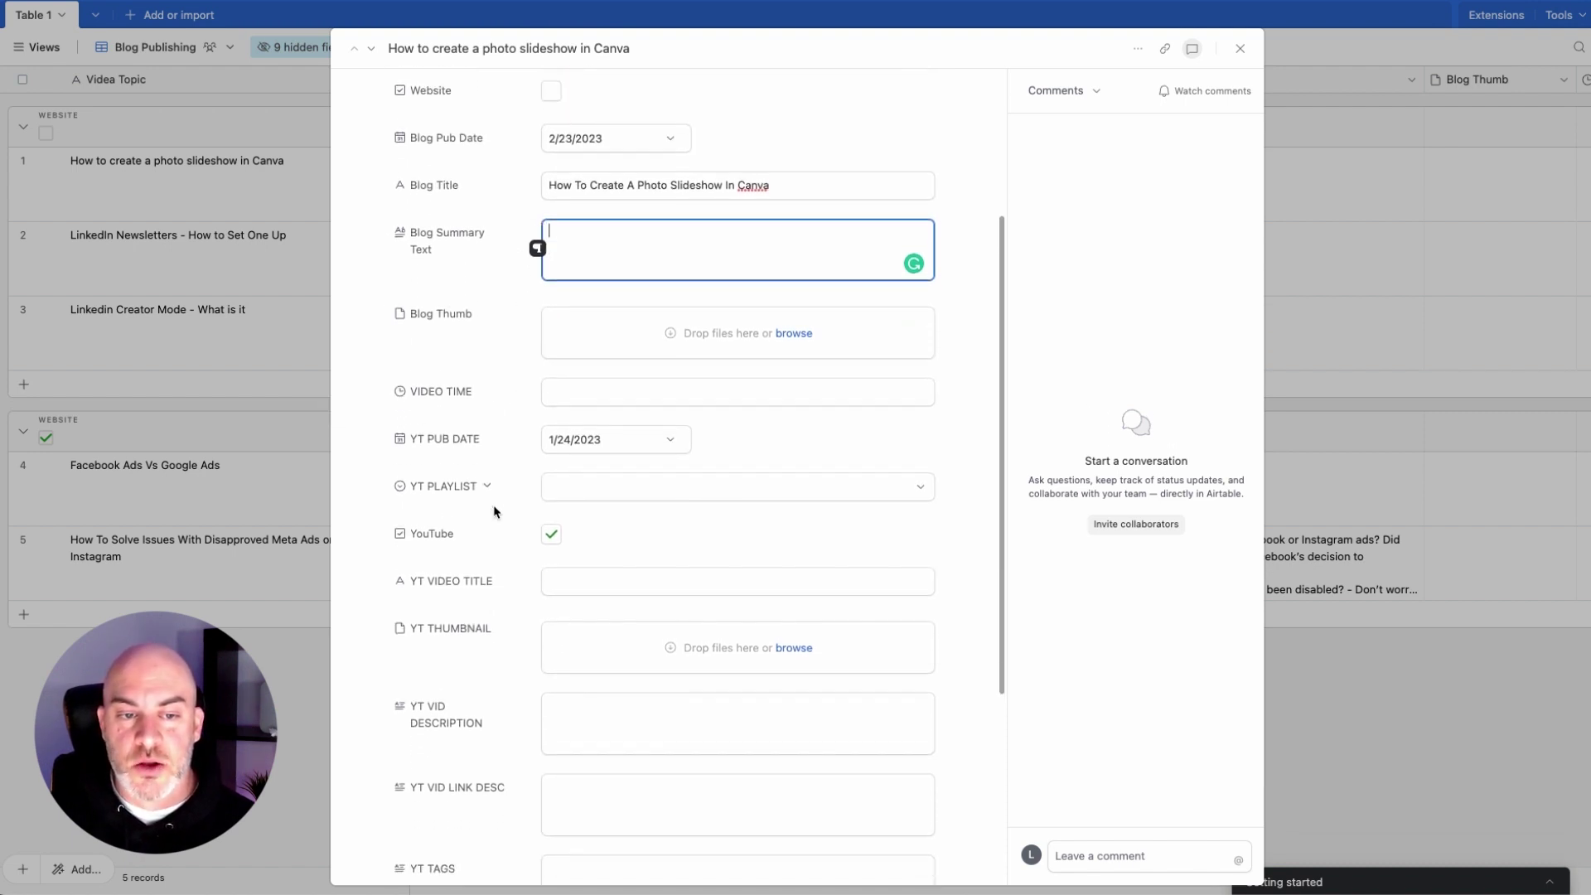
scroll(494, 512, "up", 4)
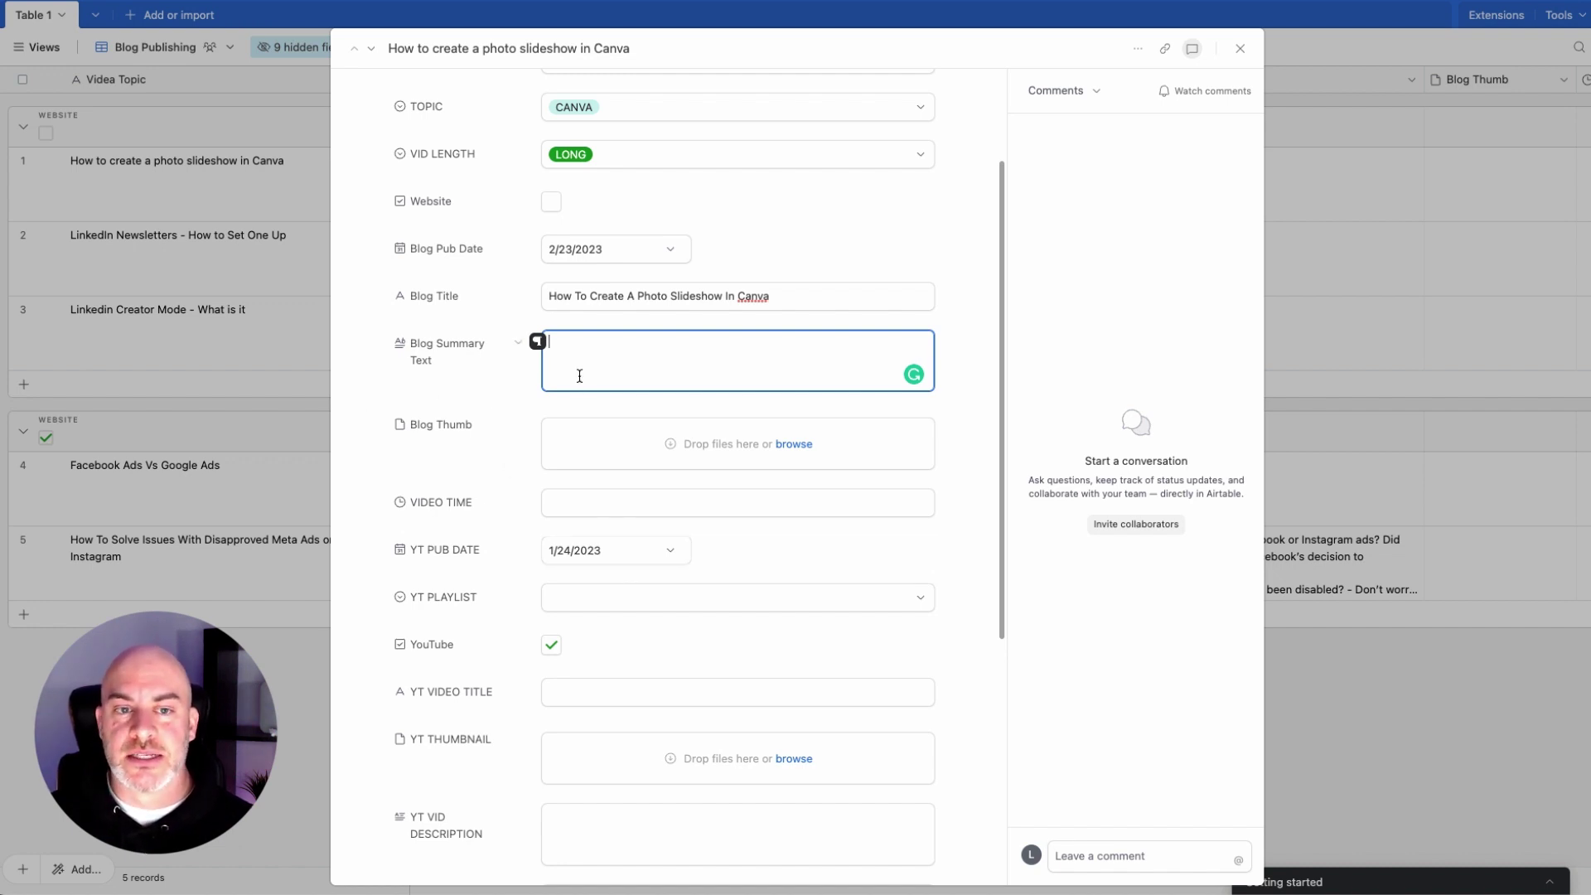
Step: Fill Blog Summary Text with the paragraph beginning "You may not realize that Canva can help you build a photo slideshow."
scroll(391, 402, "down", 1)
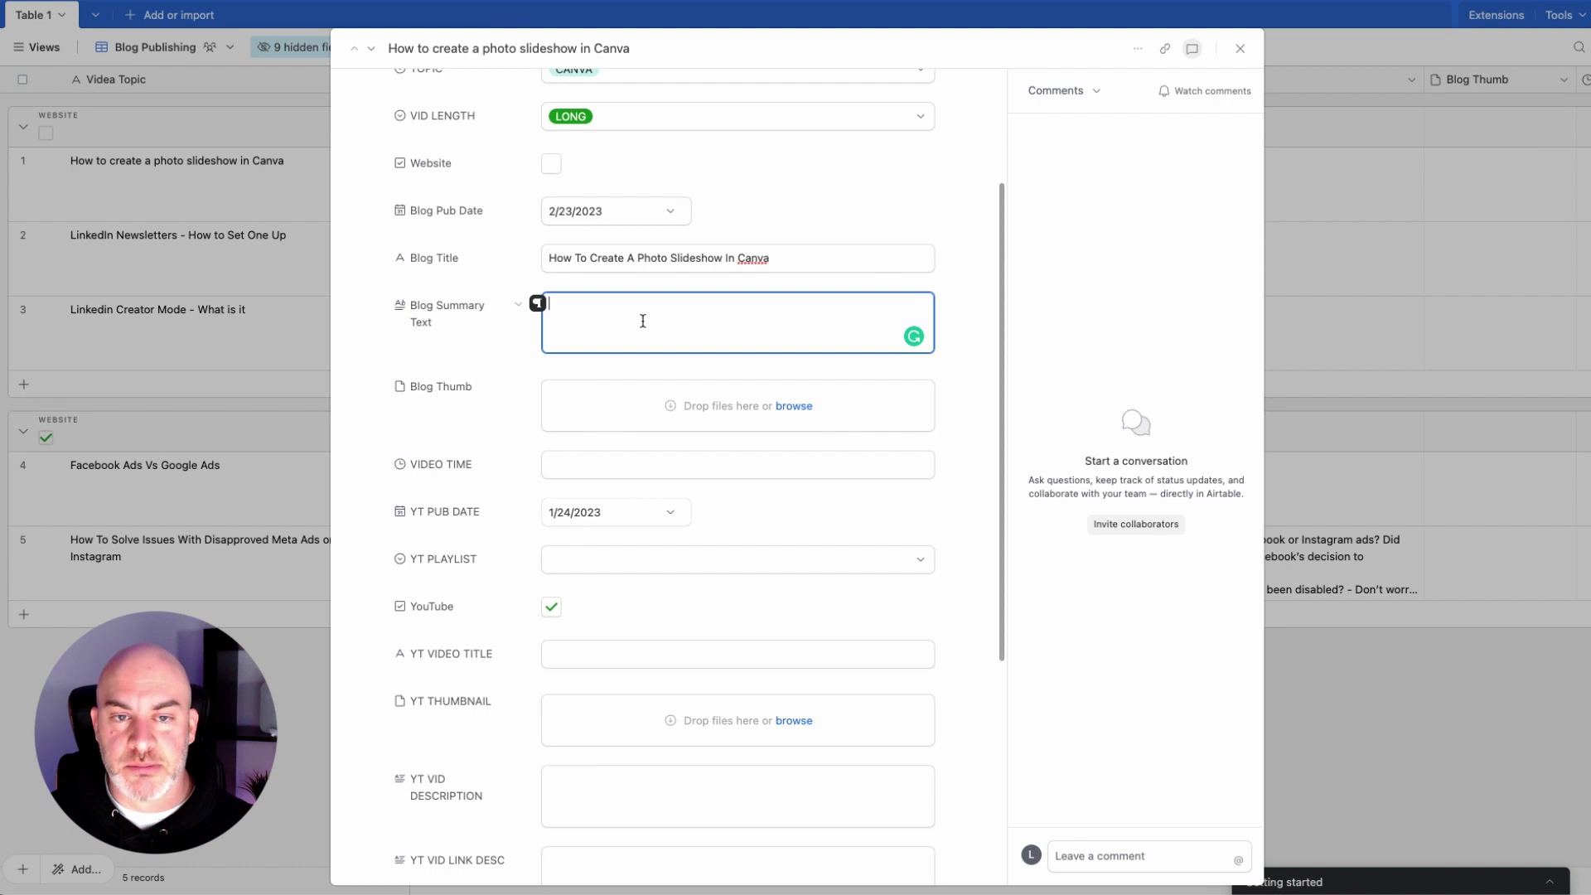
type("You may not realize that Canva can help you build a photo slideshow. It's not obvious as the platform is all about helping you create images. But this is a great feature and it's easy to create a photo slide show. In the video above I demonstrate, step-by-step how to create a photo slideshow starting with a Canva template.")
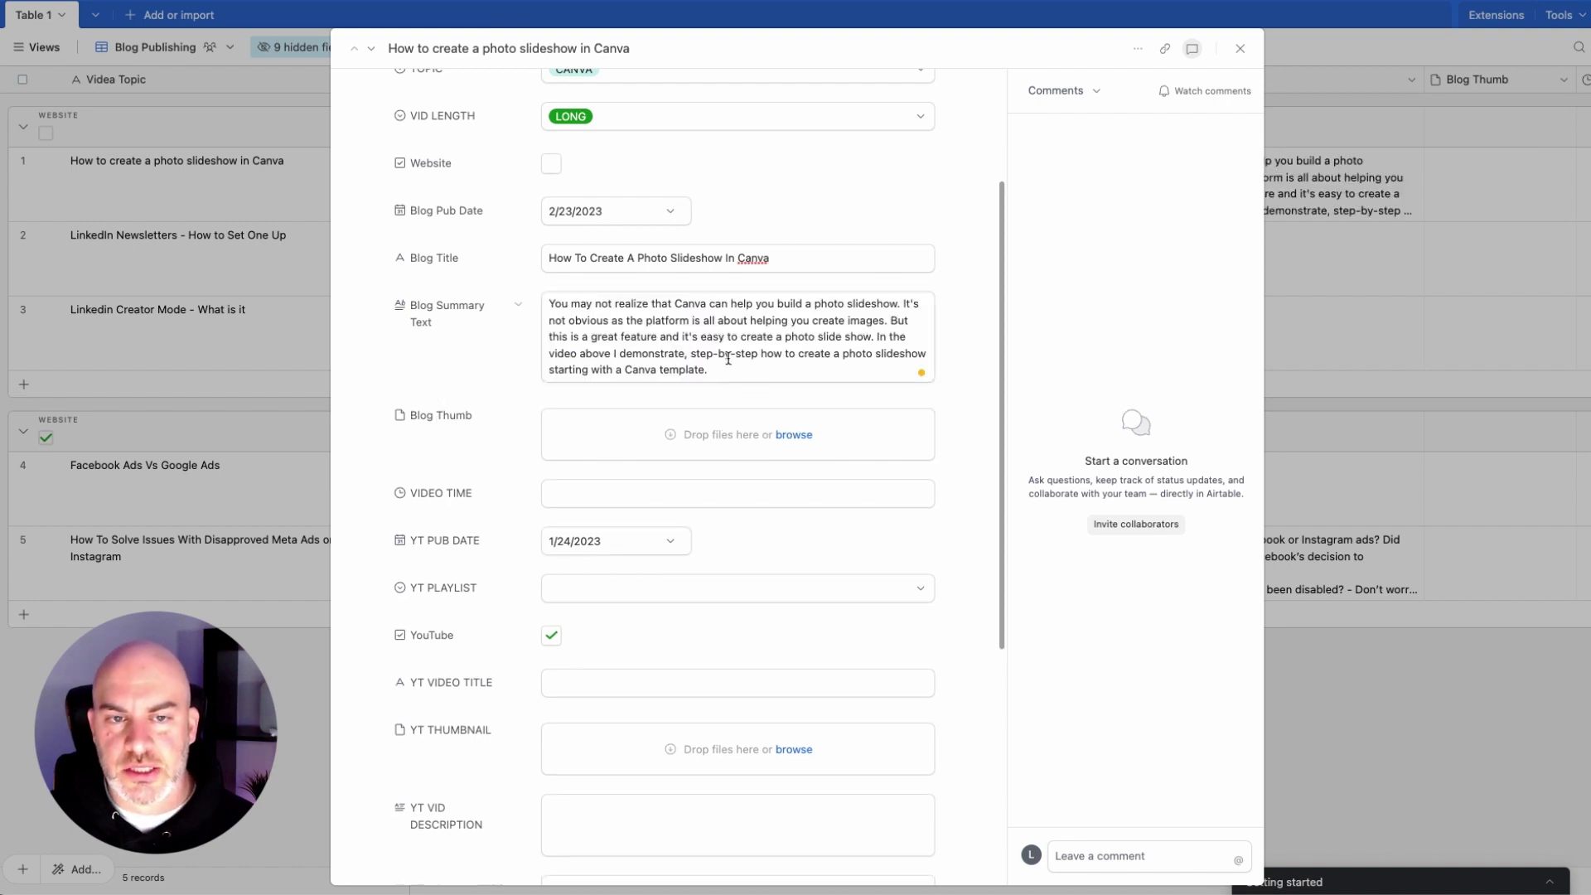
left_click_drag(721, 373, 519, 298)
left_click(472, 378)
Step: Set VIDEO TIME to 20:00 and assign a newly added "canva" option as the YT PLAYLIST
scroll(497, 454, "down", 3)
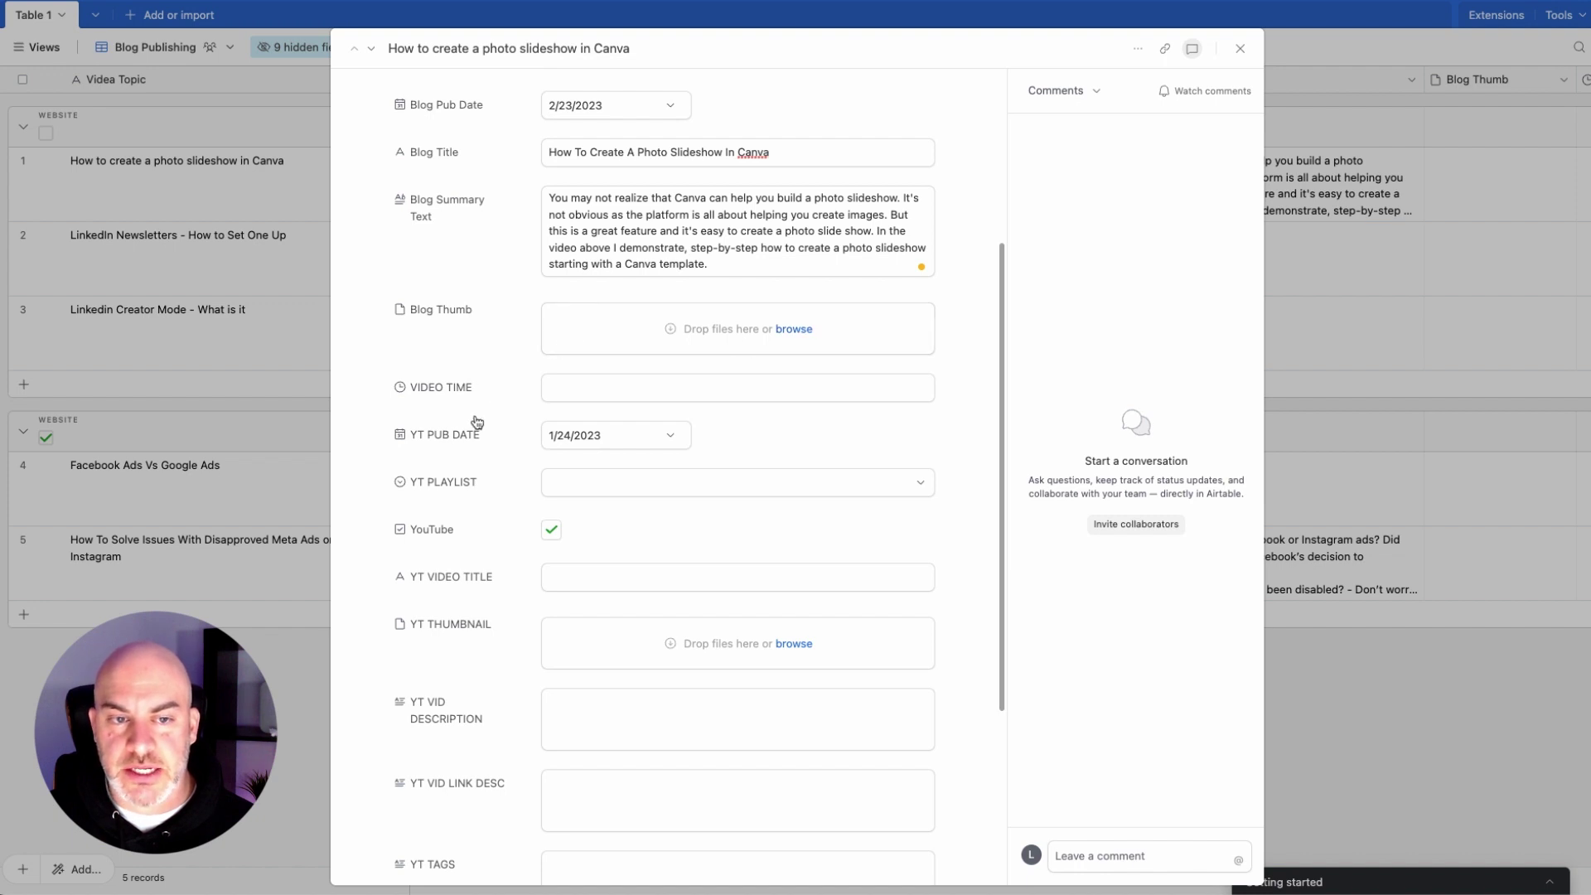
scroll(480, 427, "down", 2)
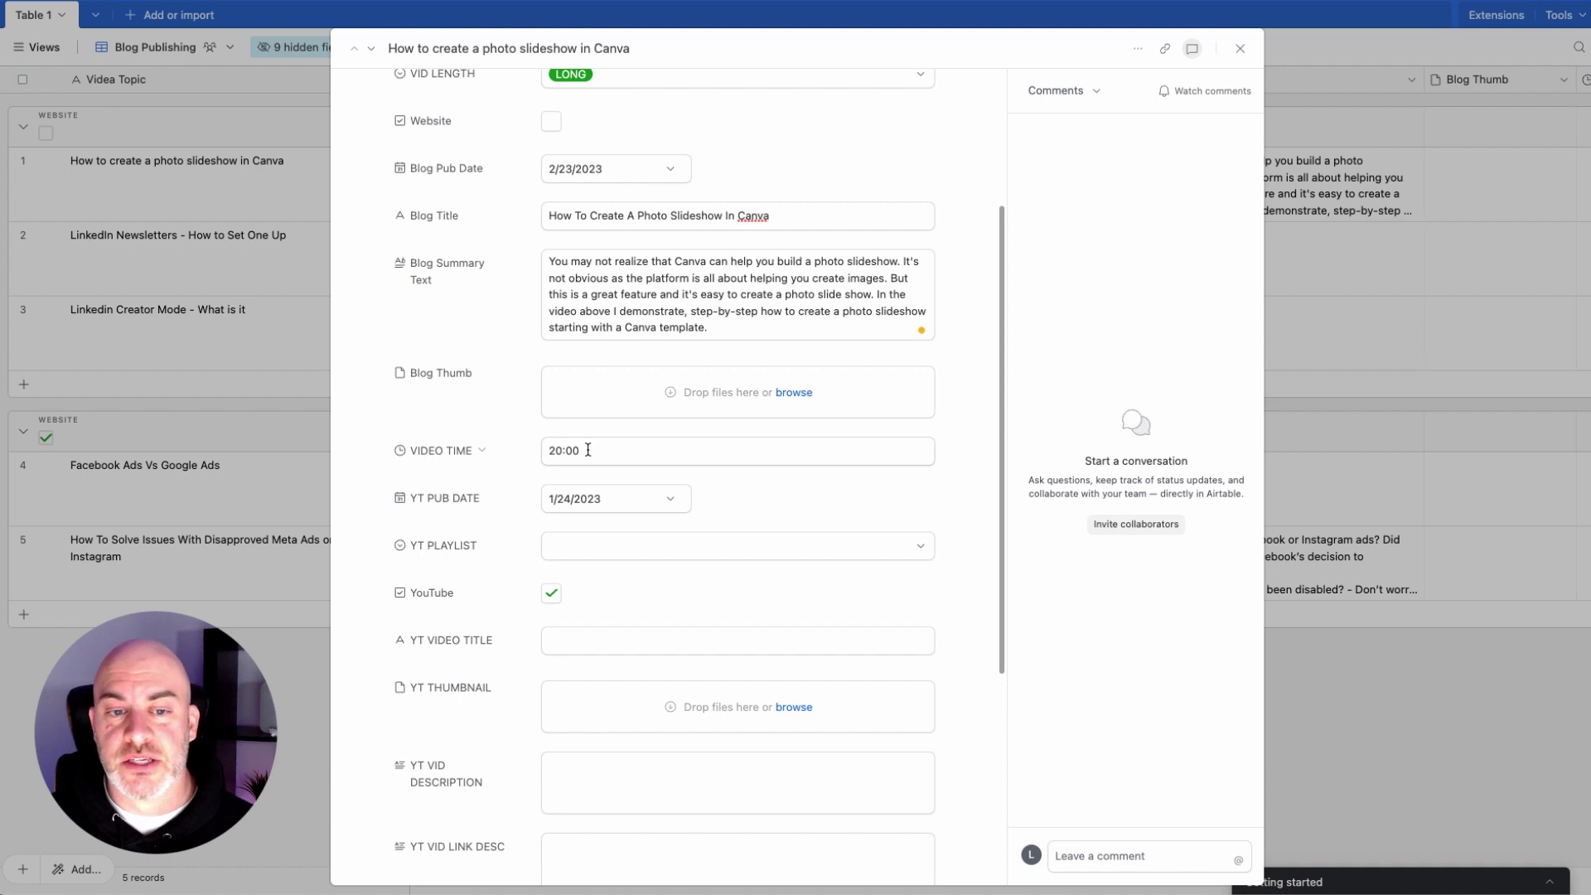
scroll(509, 538, "down", 2)
scroll(508, 538, "down", 3)
scroll(509, 537, "down", 1)
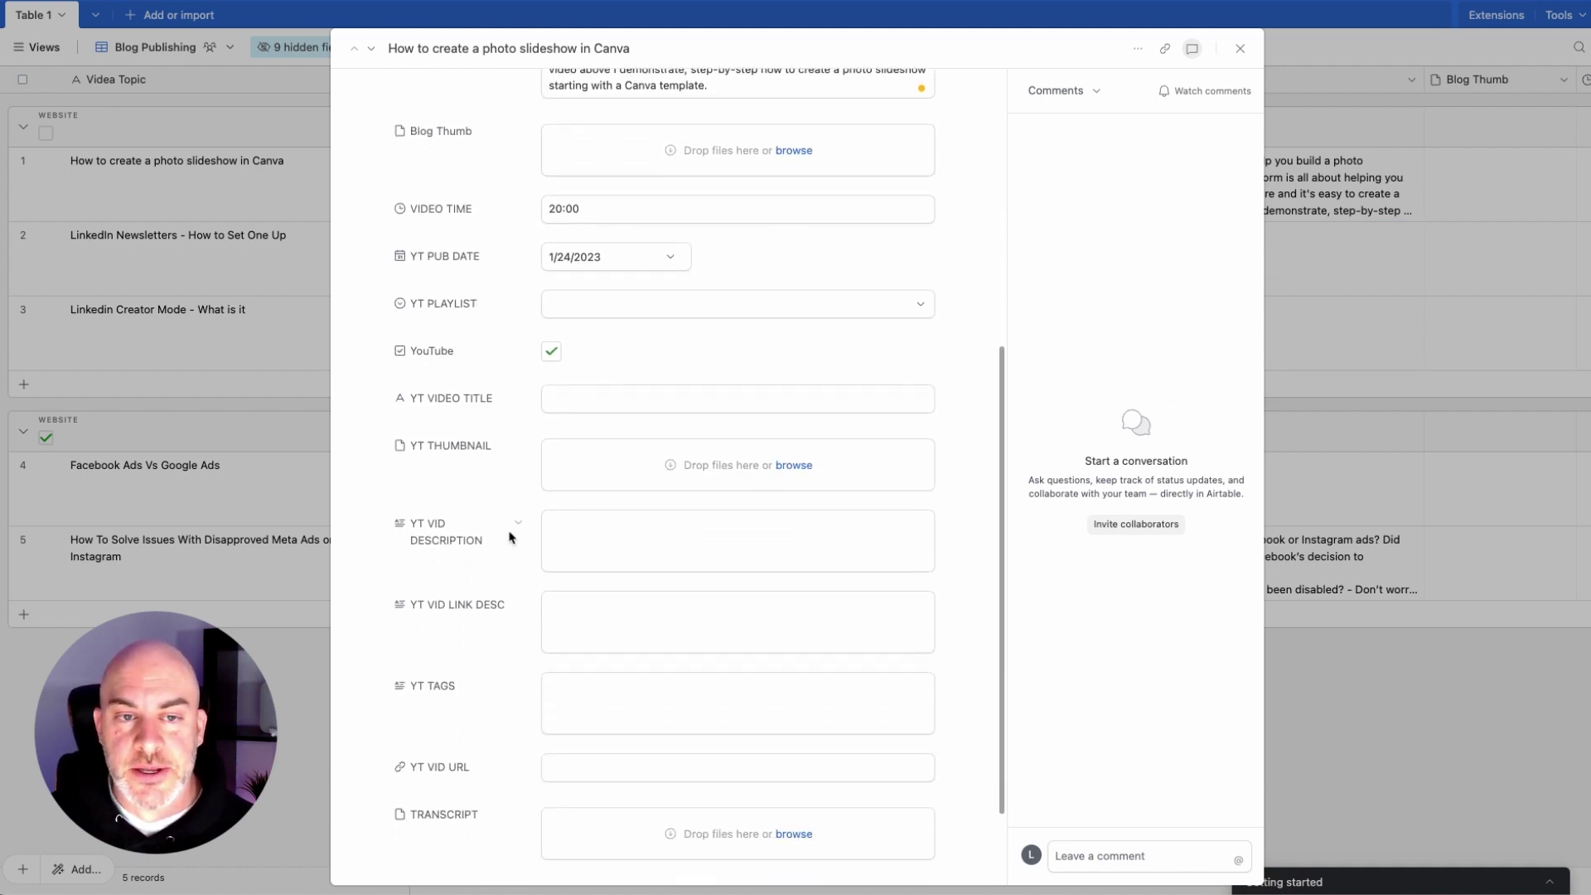
left_click(583, 310)
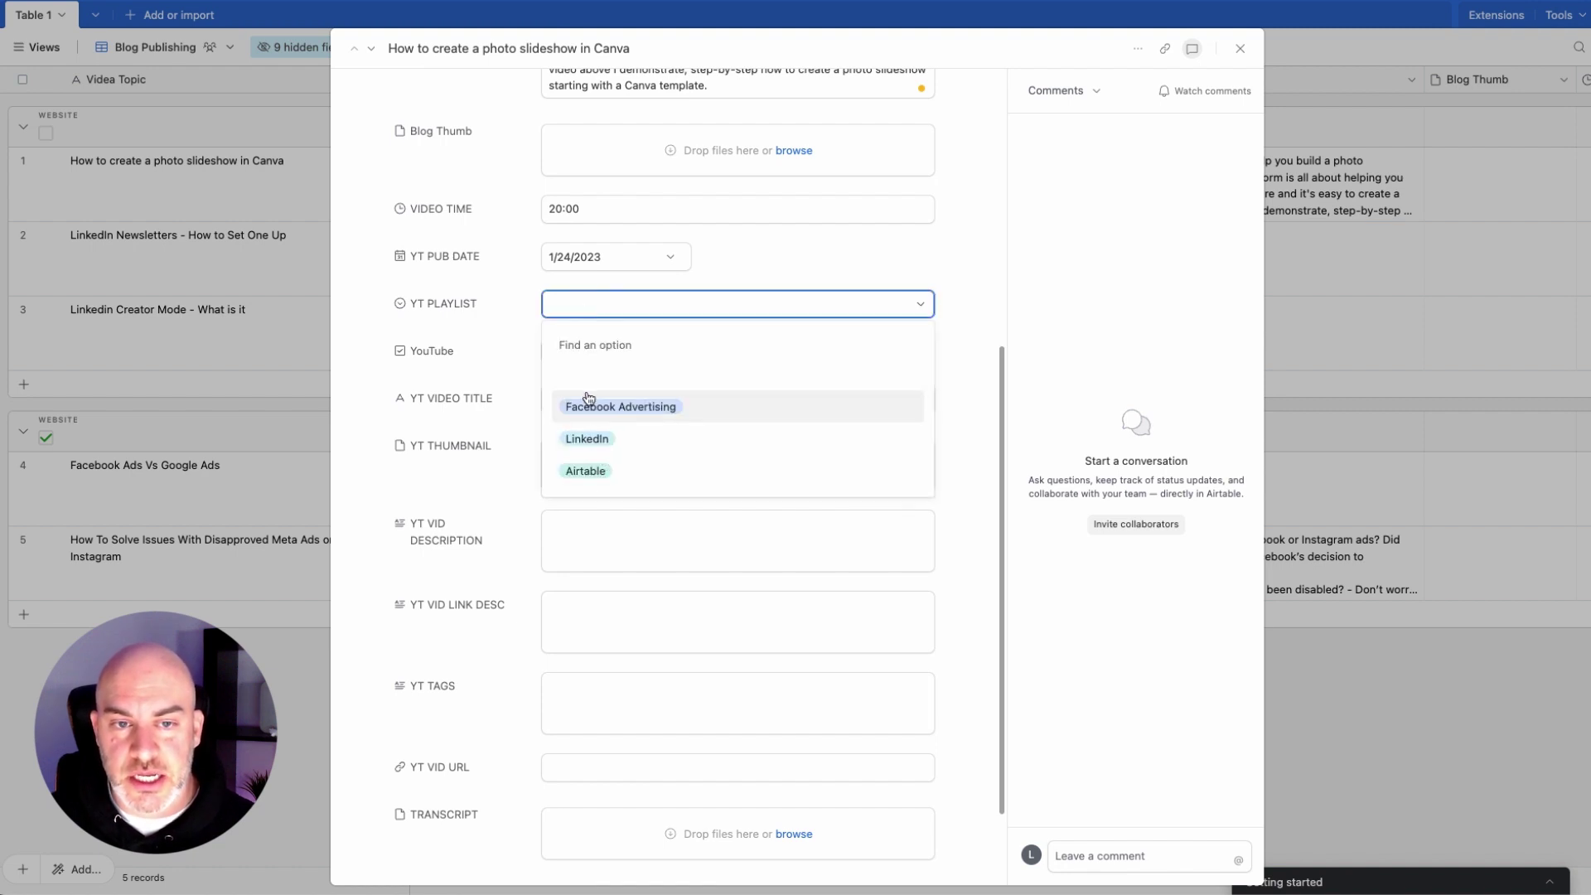
type("canva")
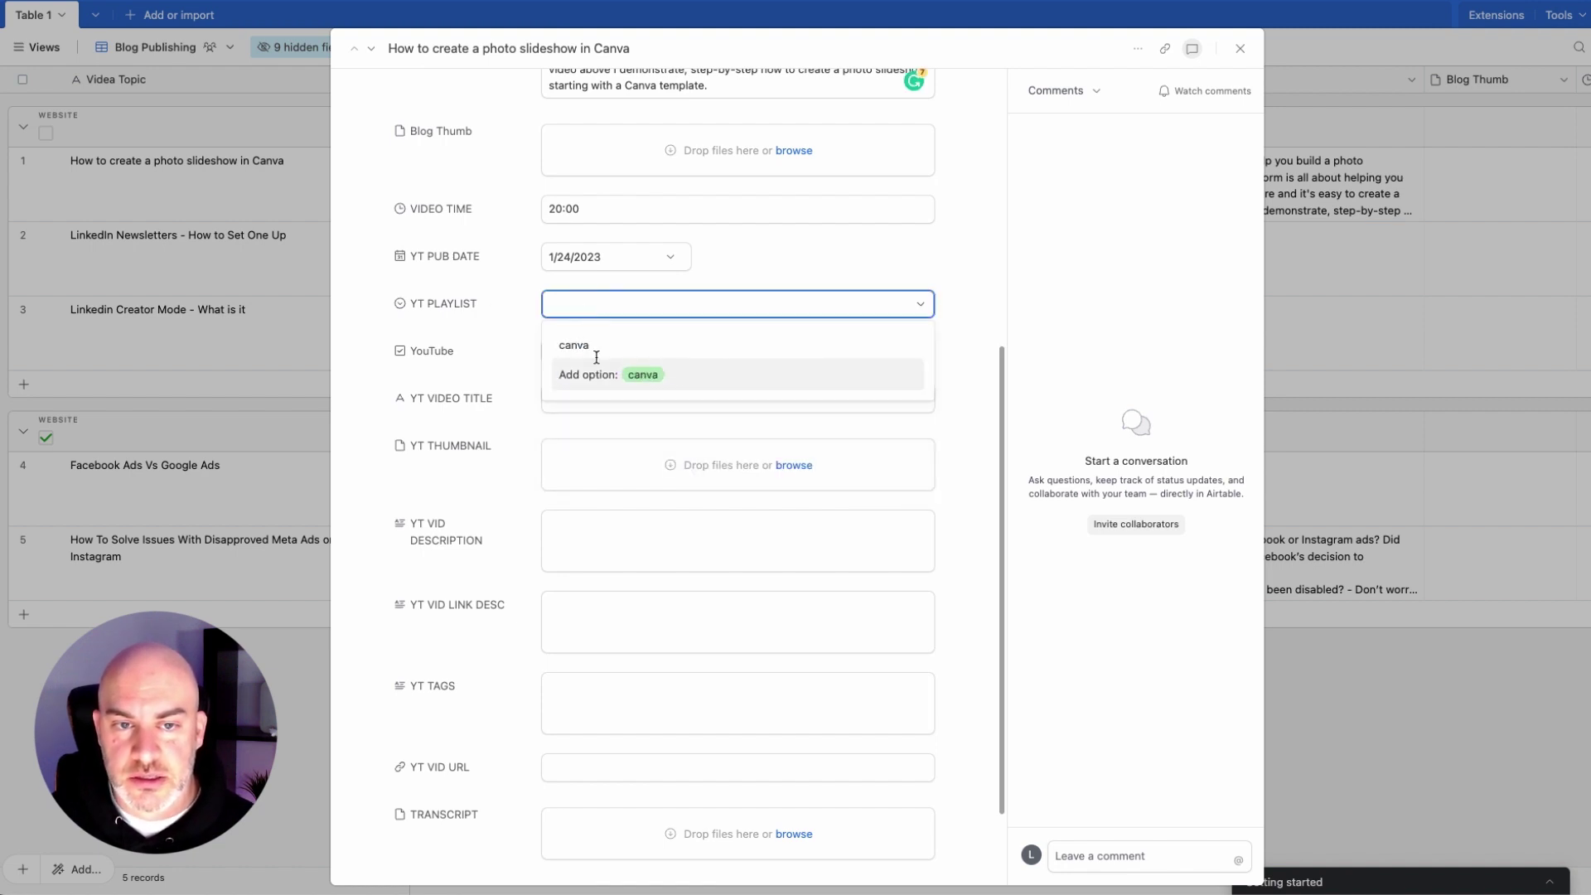
left_click(643, 374)
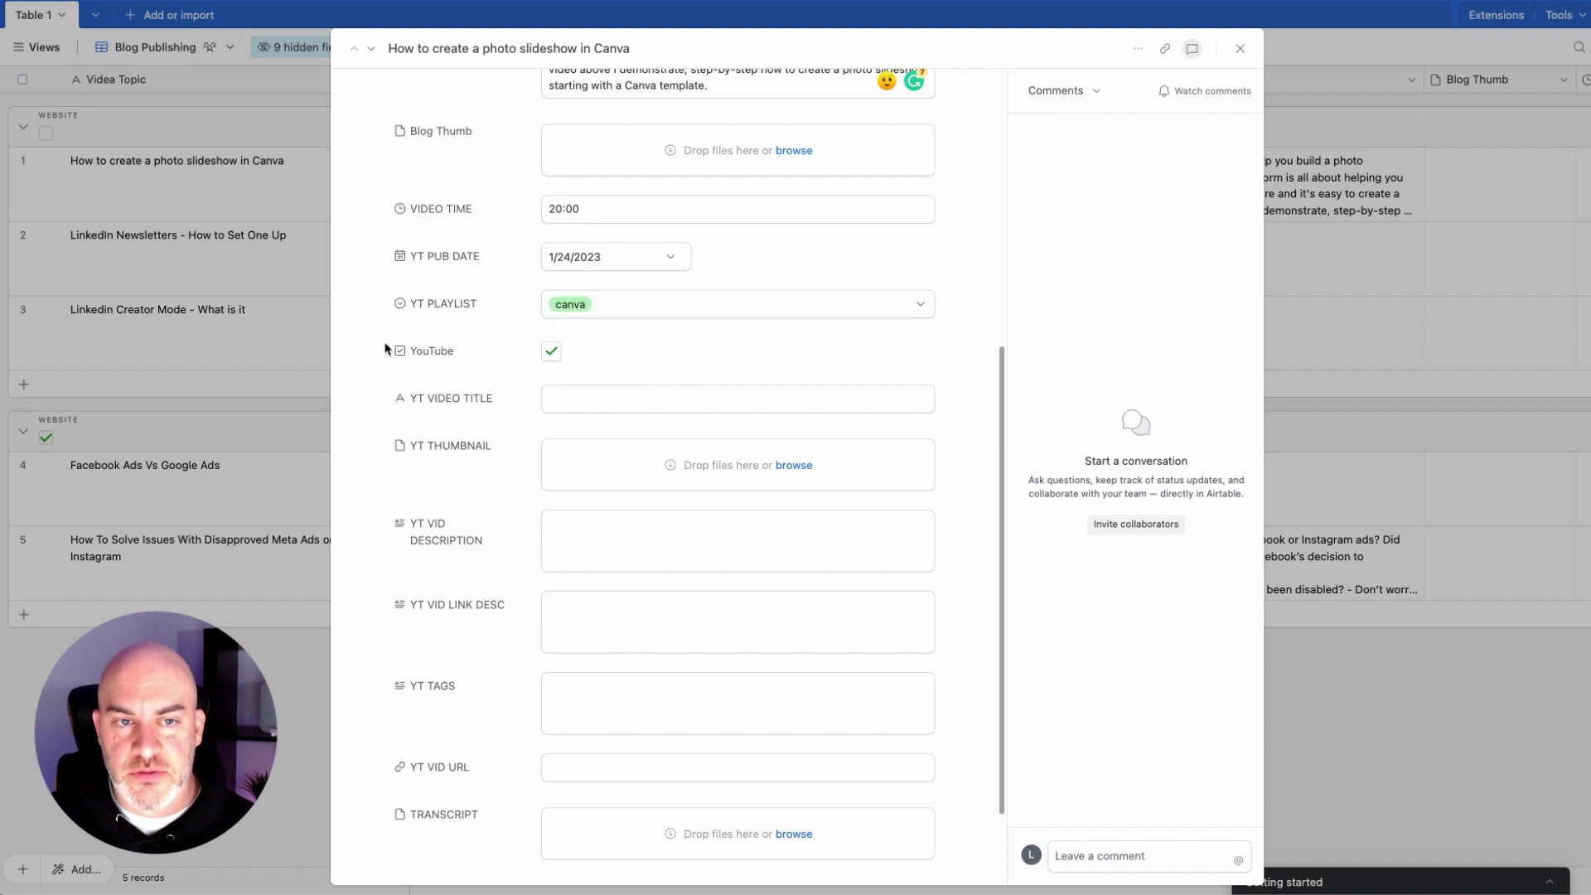
Step: Look over the remaining YouTube fields of the Canva slideshow record and close it
scroll(381, 394, "down", 2)
scroll(398, 406, "up", 2)
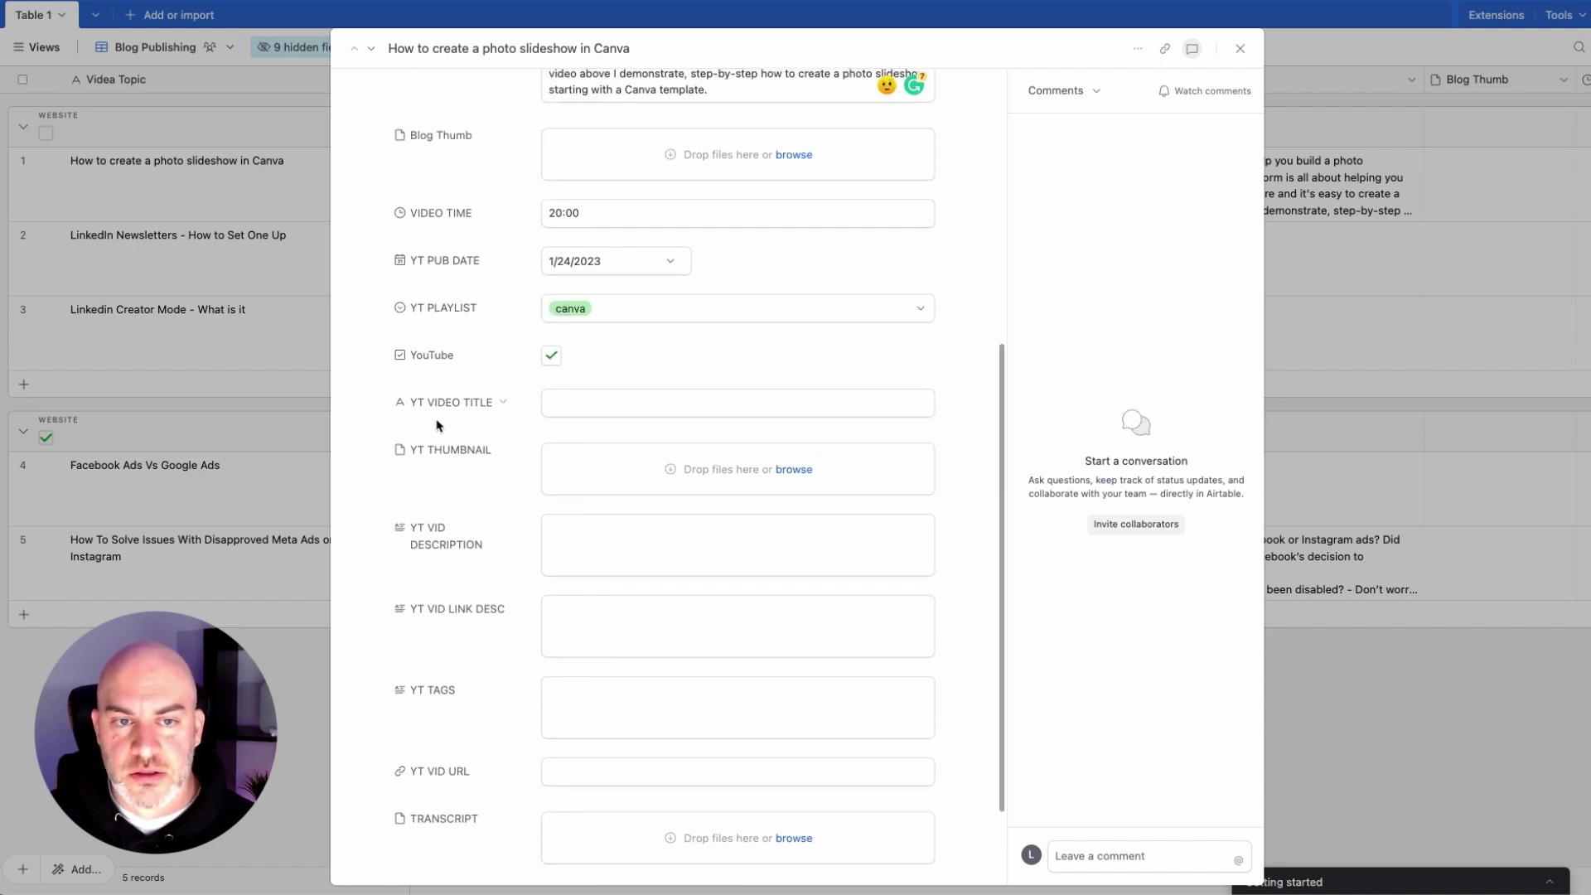
scroll(385, 502, "down", 3)
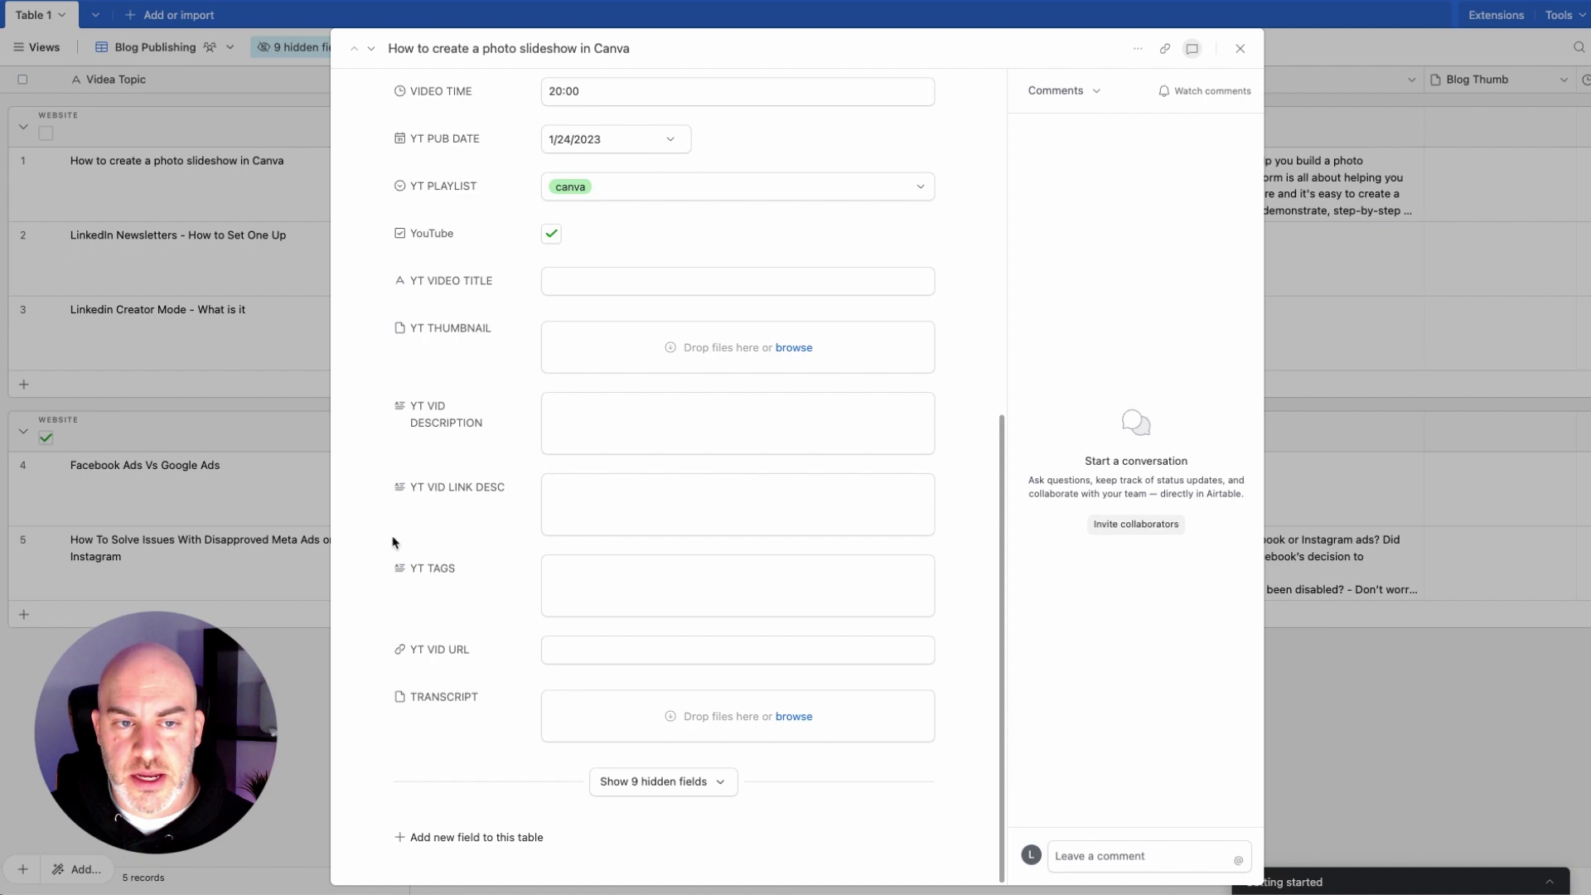
scroll(393, 369, "up", 14)
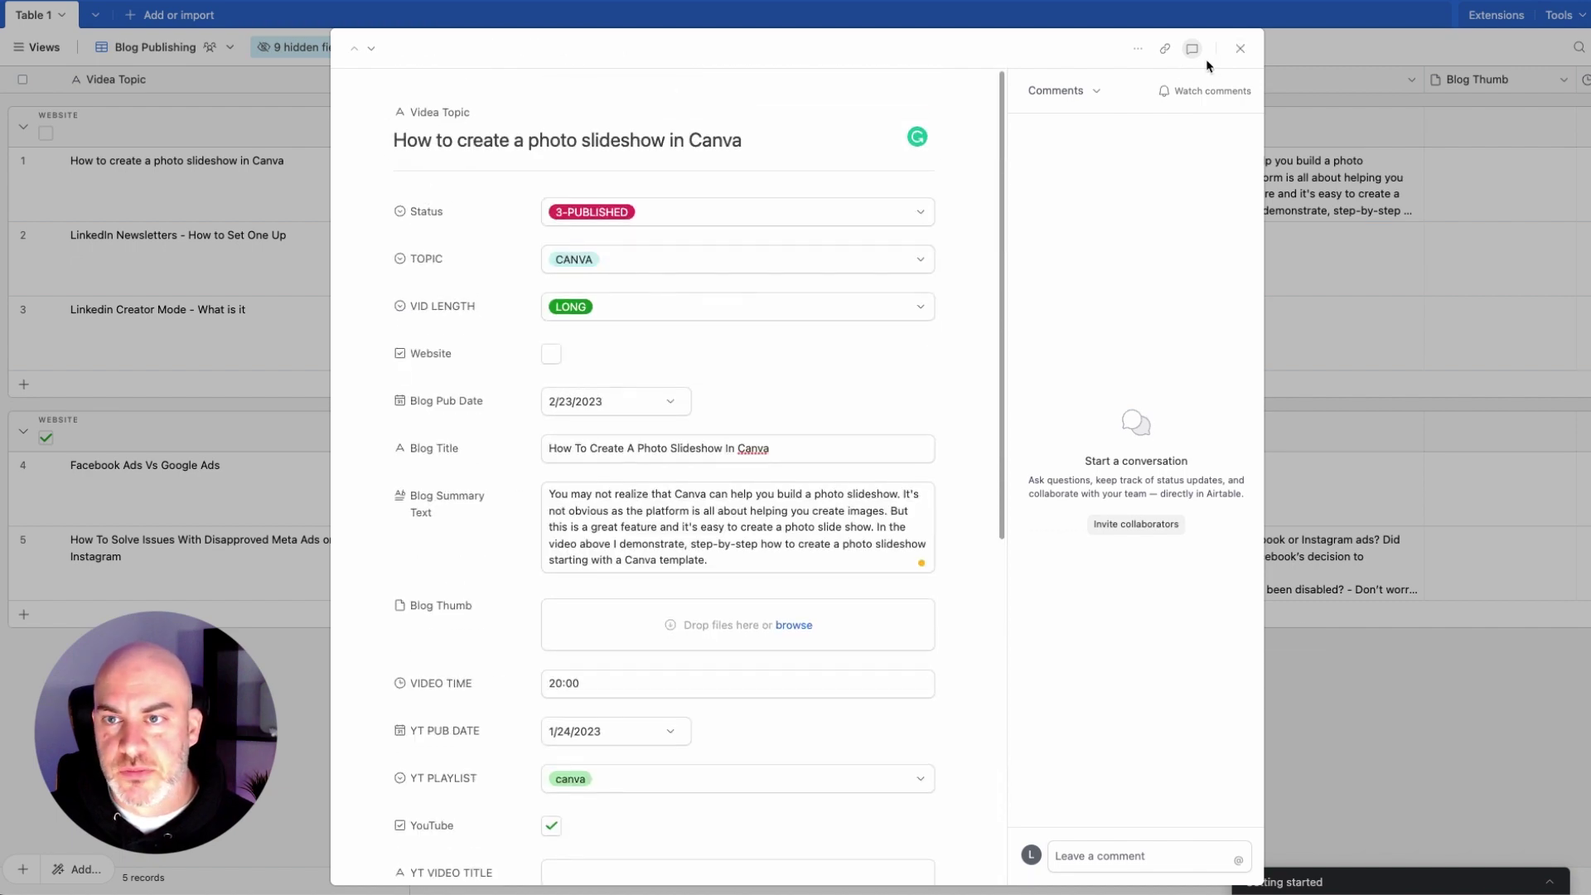
left_click(1240, 48)
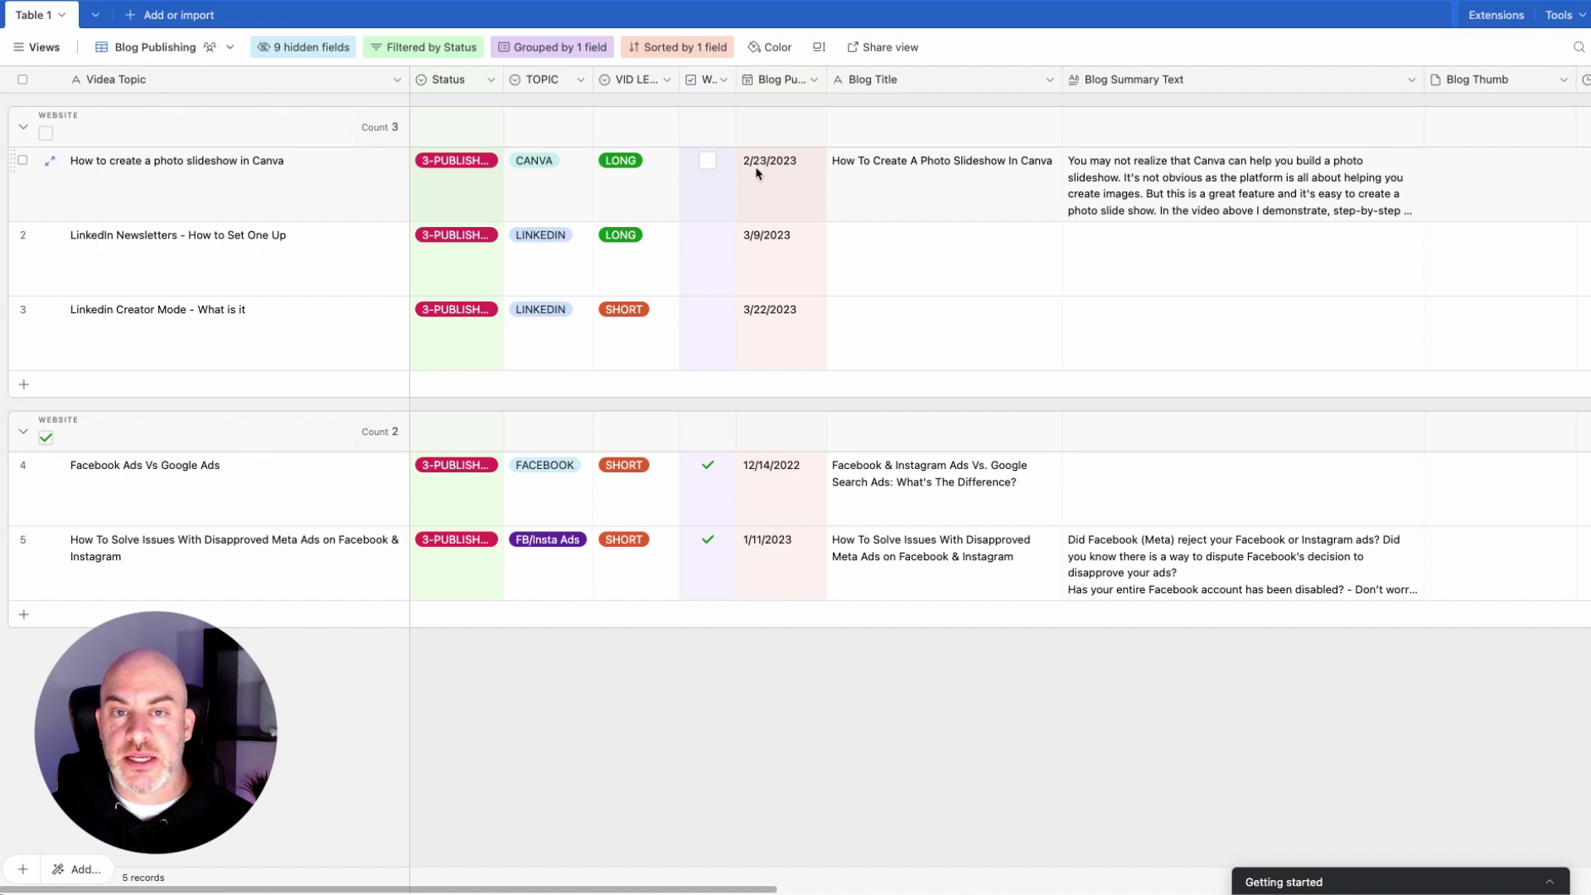
Step: Reopen the Canva photo slideshow record to check its blog and video fields, and return to the grid
left_click(51, 161)
scroll(654, 547, "down", 3)
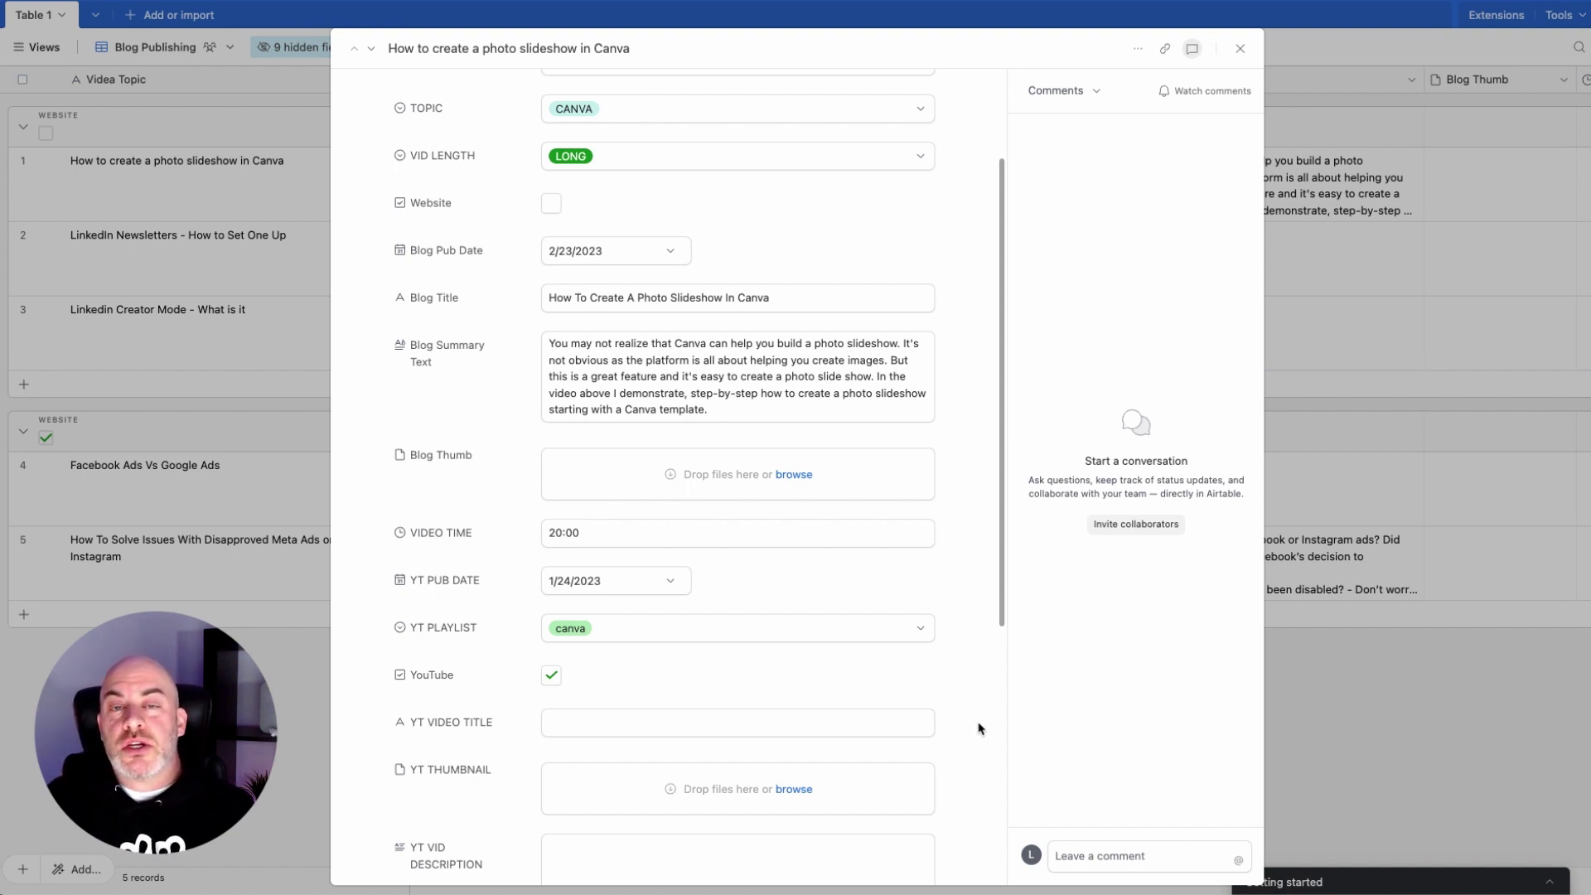
left_click(1240, 48)
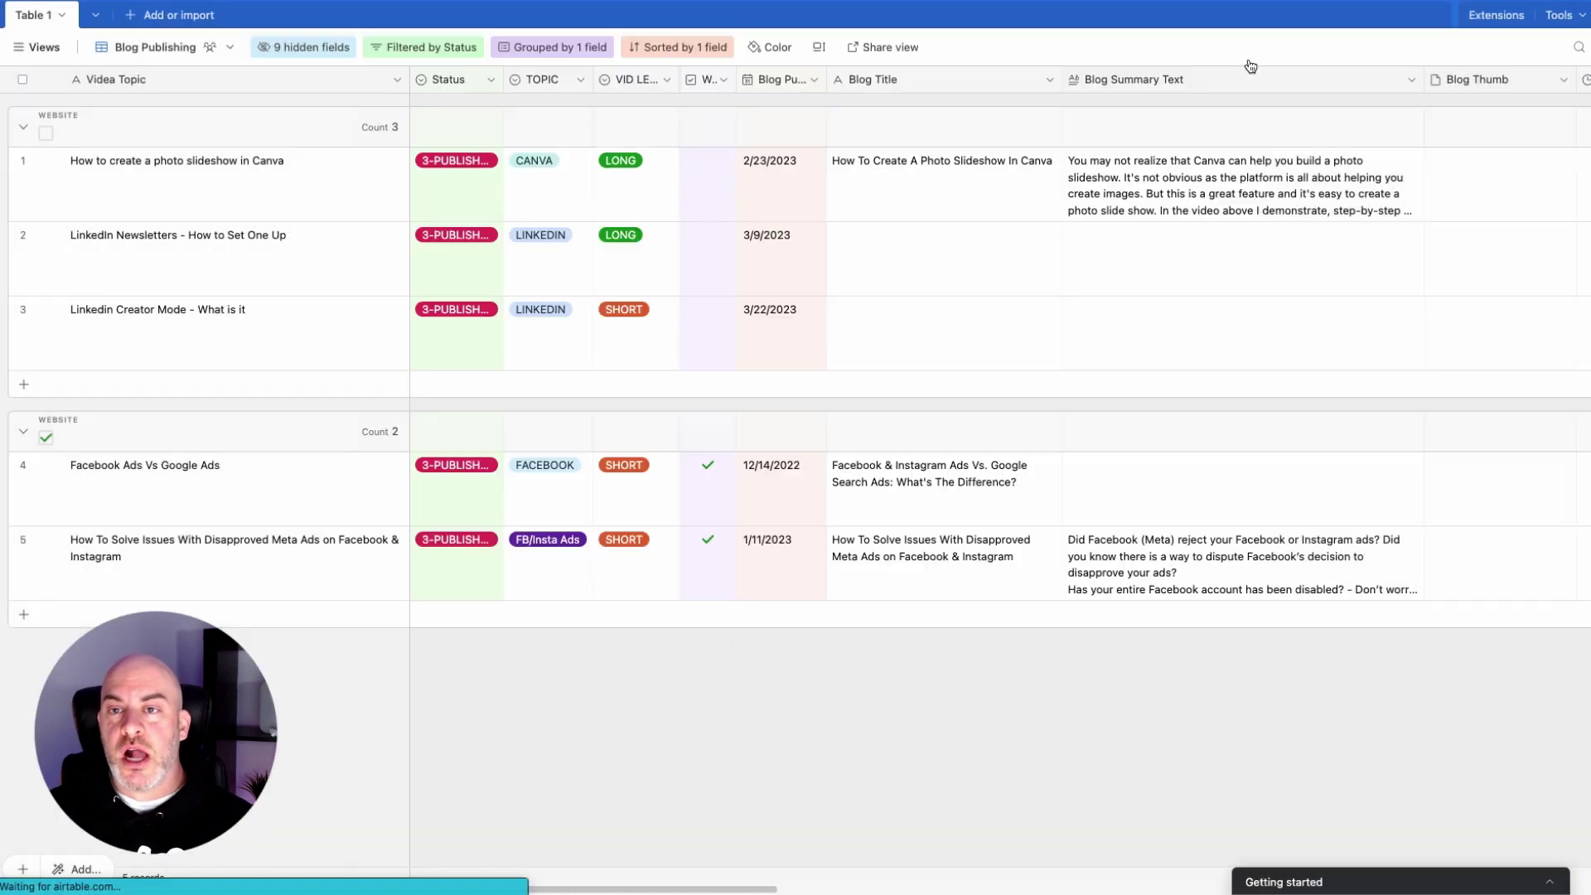